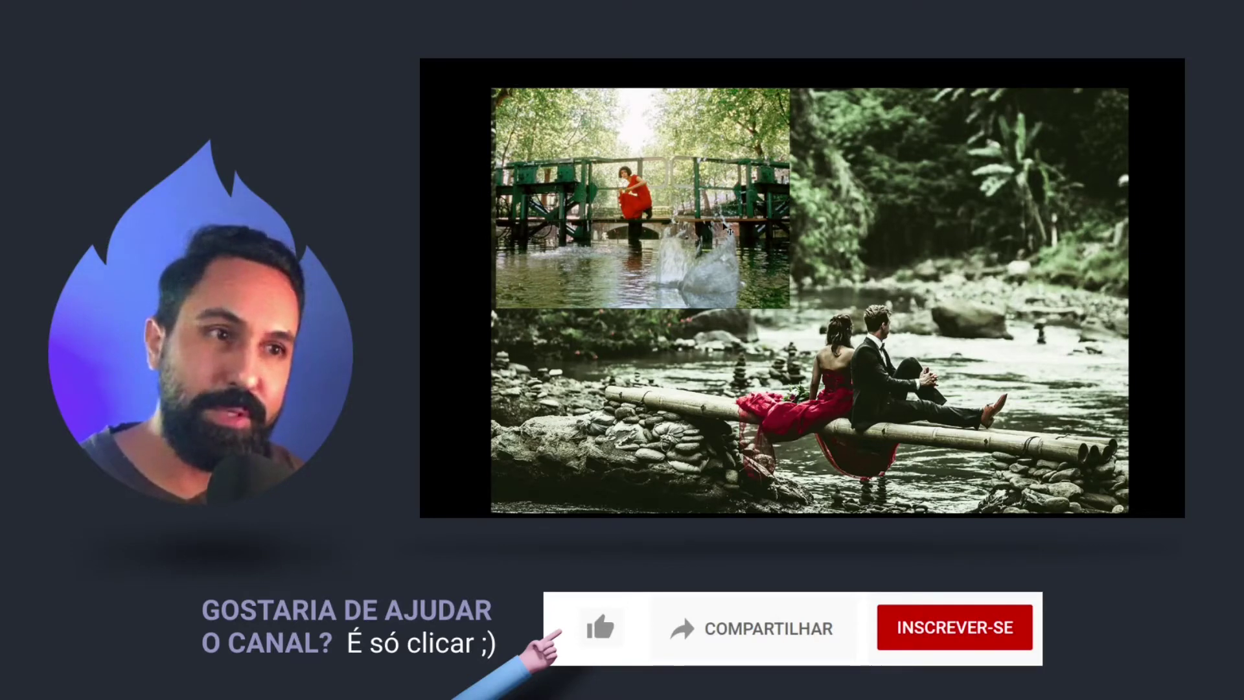
Open the Amélie Poulain reference image in Save for Web and set its export format to PNG-8
key(ctrl+Tab)
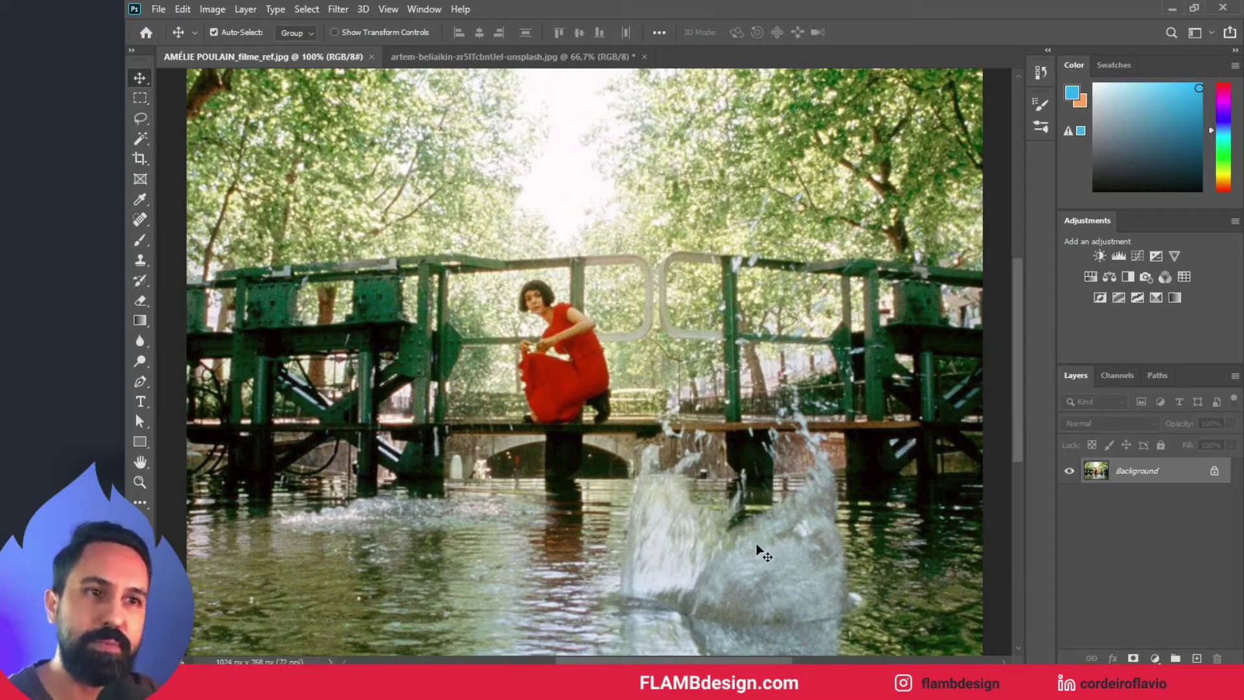
scroll(756, 545, up, 1)
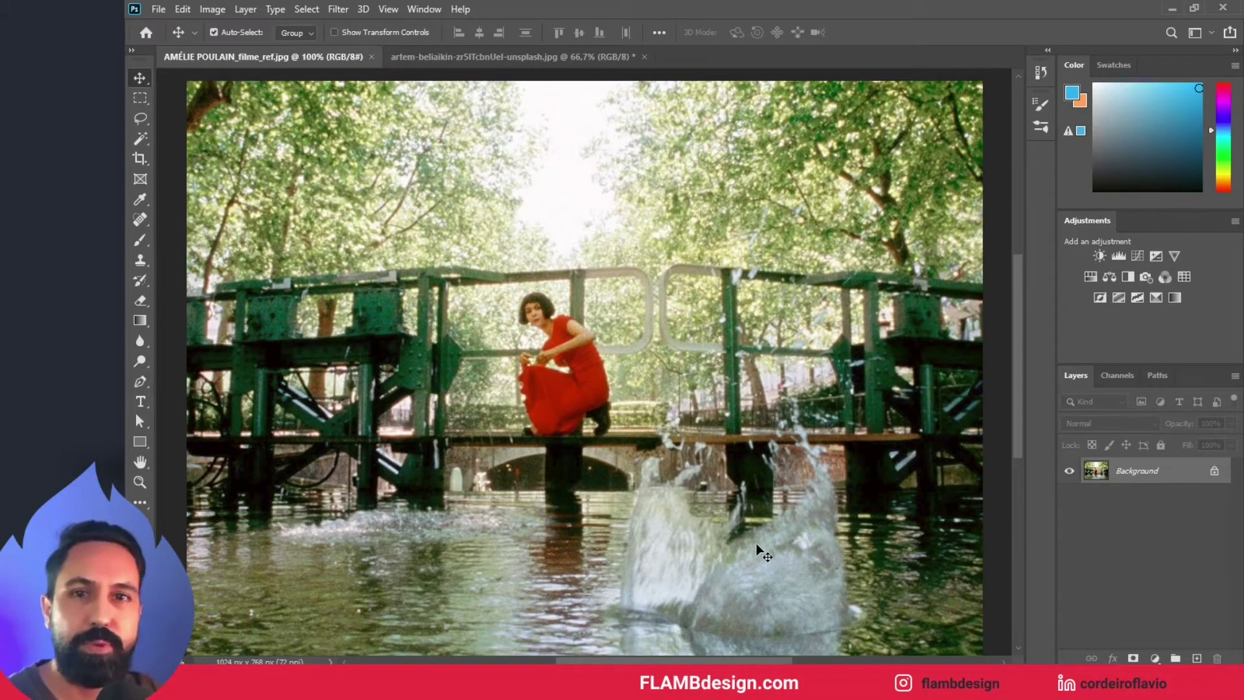
scroll(756, 544, down, 2)
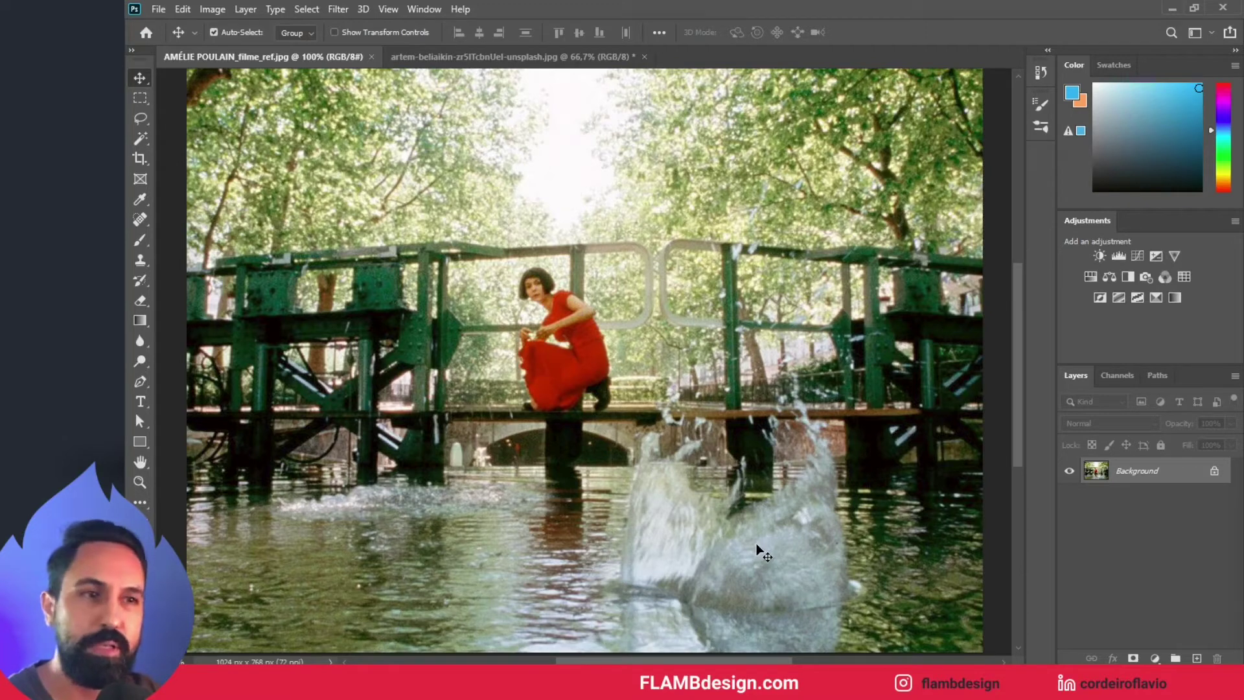
scroll(756, 549, up, 1)
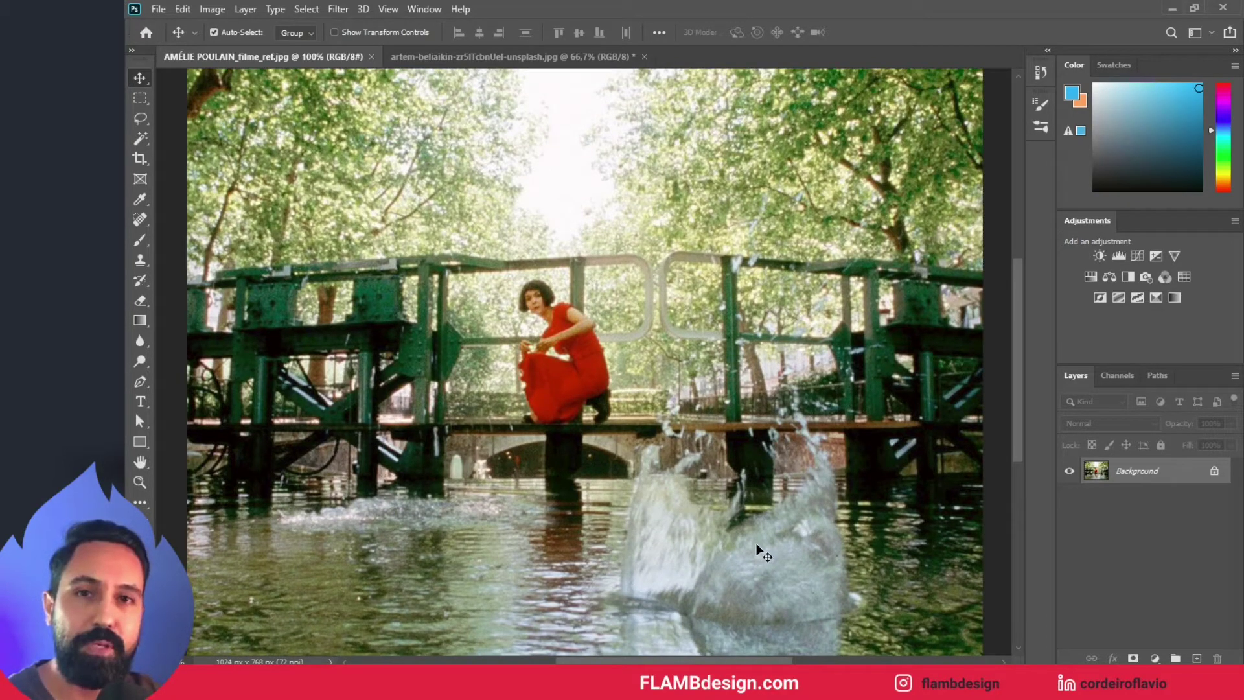
click(162, 9)
mouse_move(256, 245)
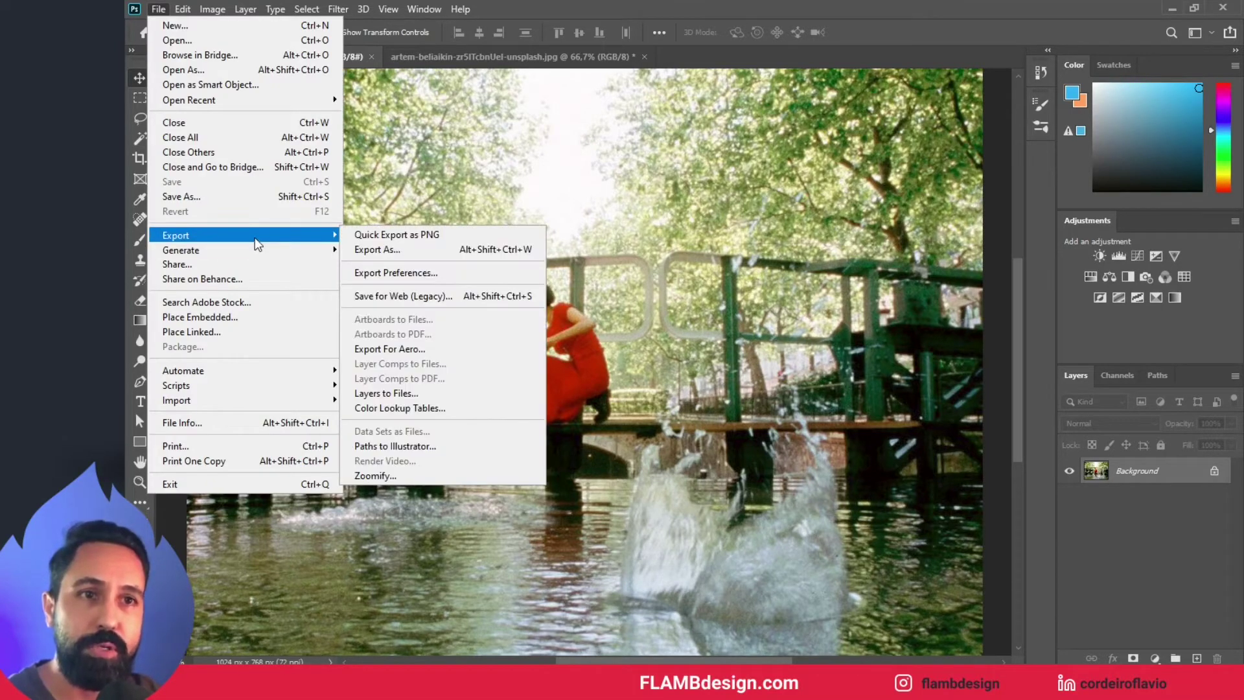
click(480, 298)
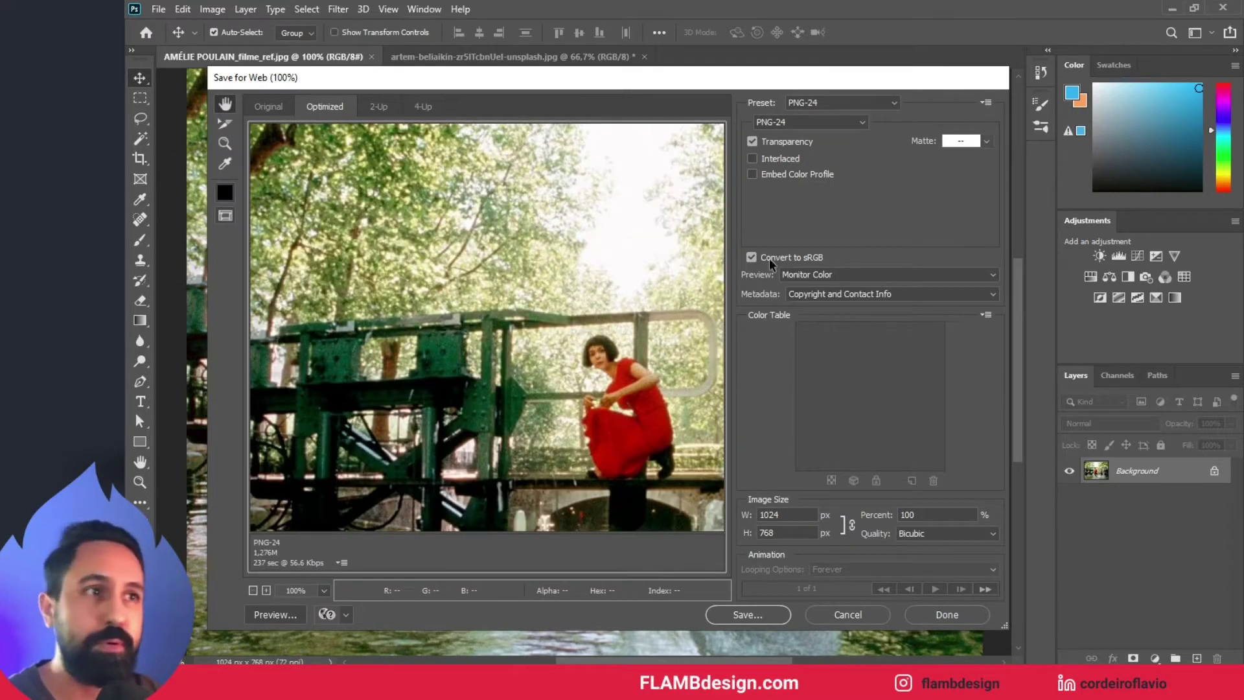
click(804, 126)
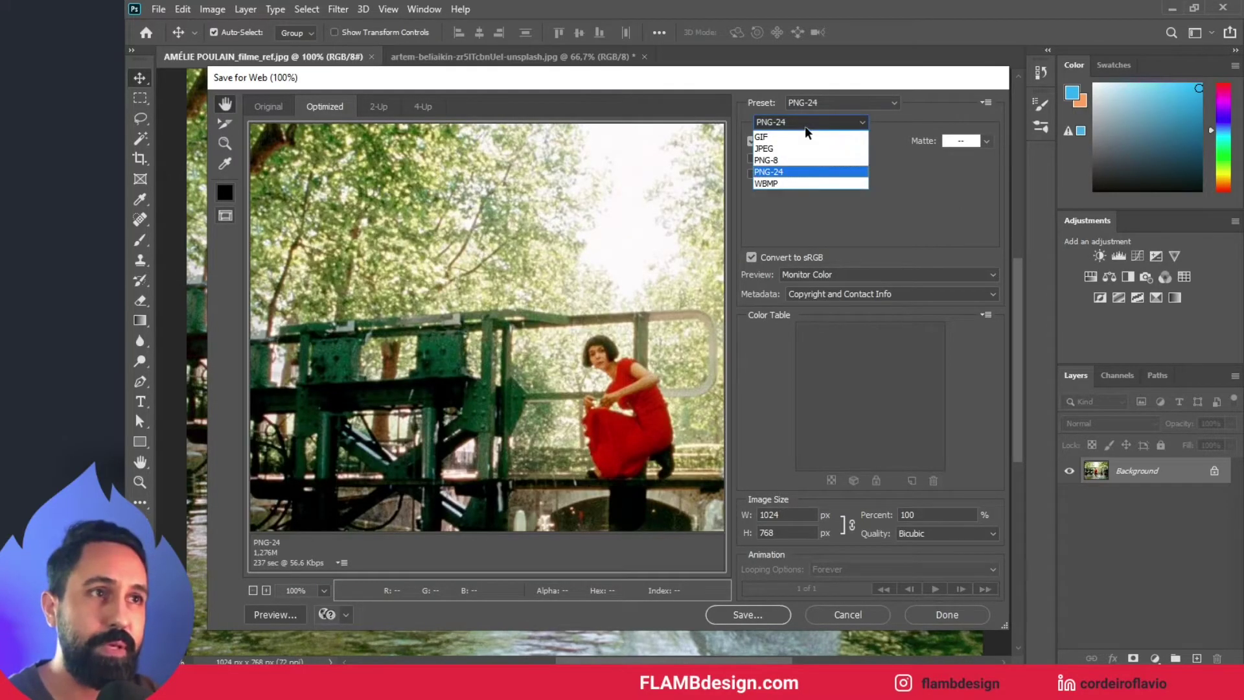
click(783, 160)
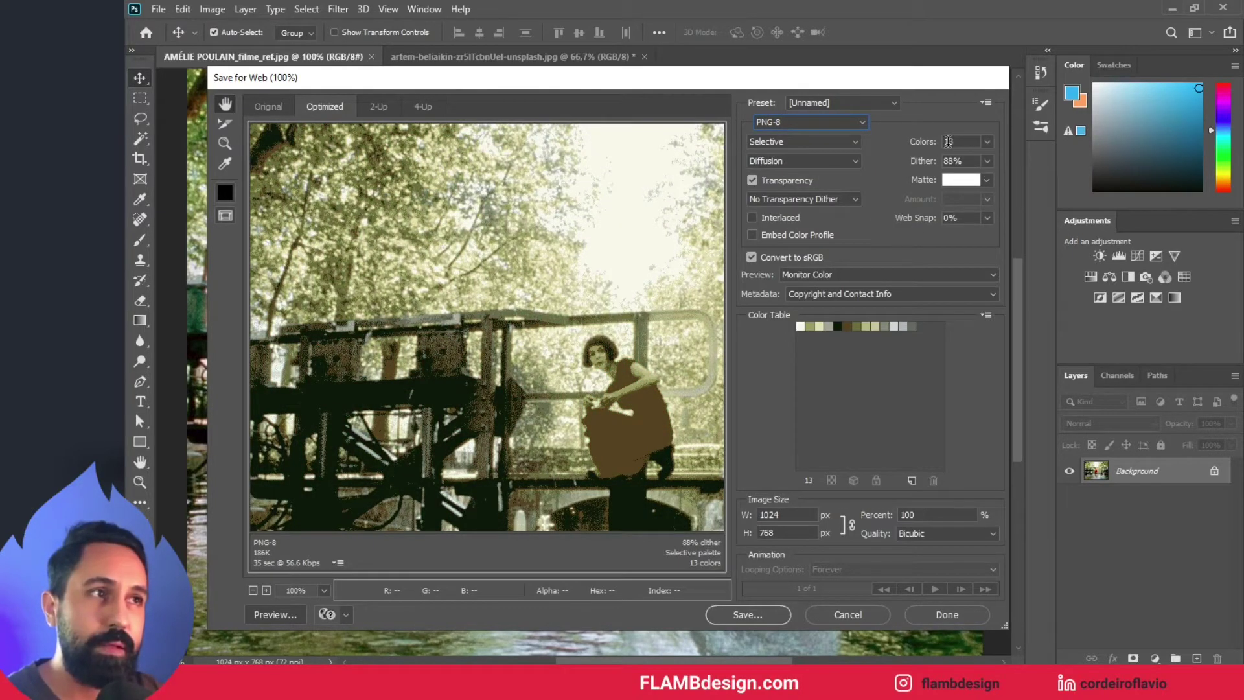
Limit the PNG-8 color table to 3 colors
drag(958, 141, 948, 140)
click(987, 141)
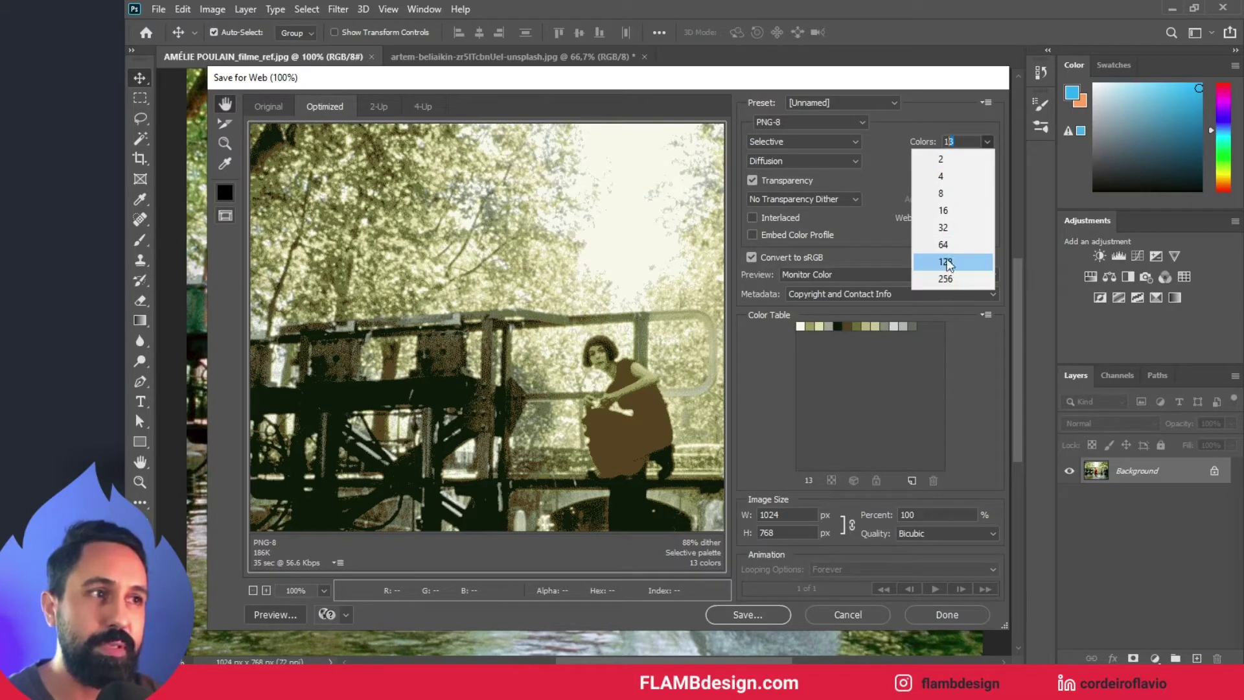
click(953, 138)
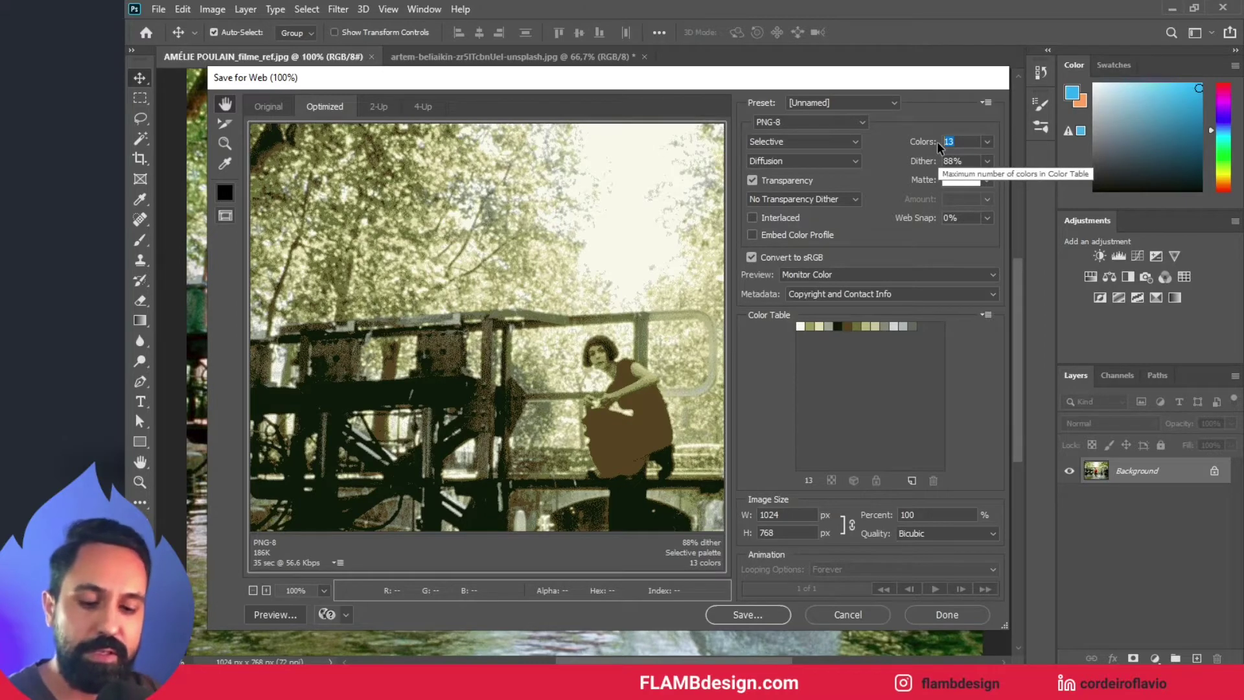
text(3)
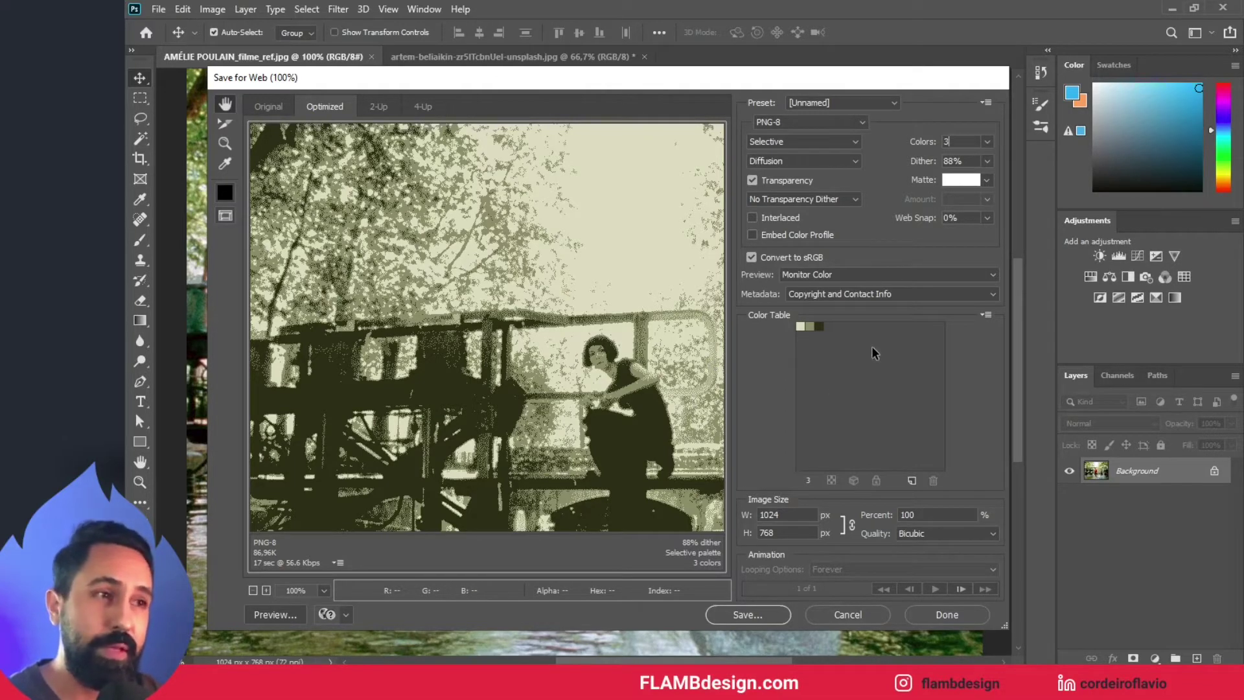
click(986, 316)
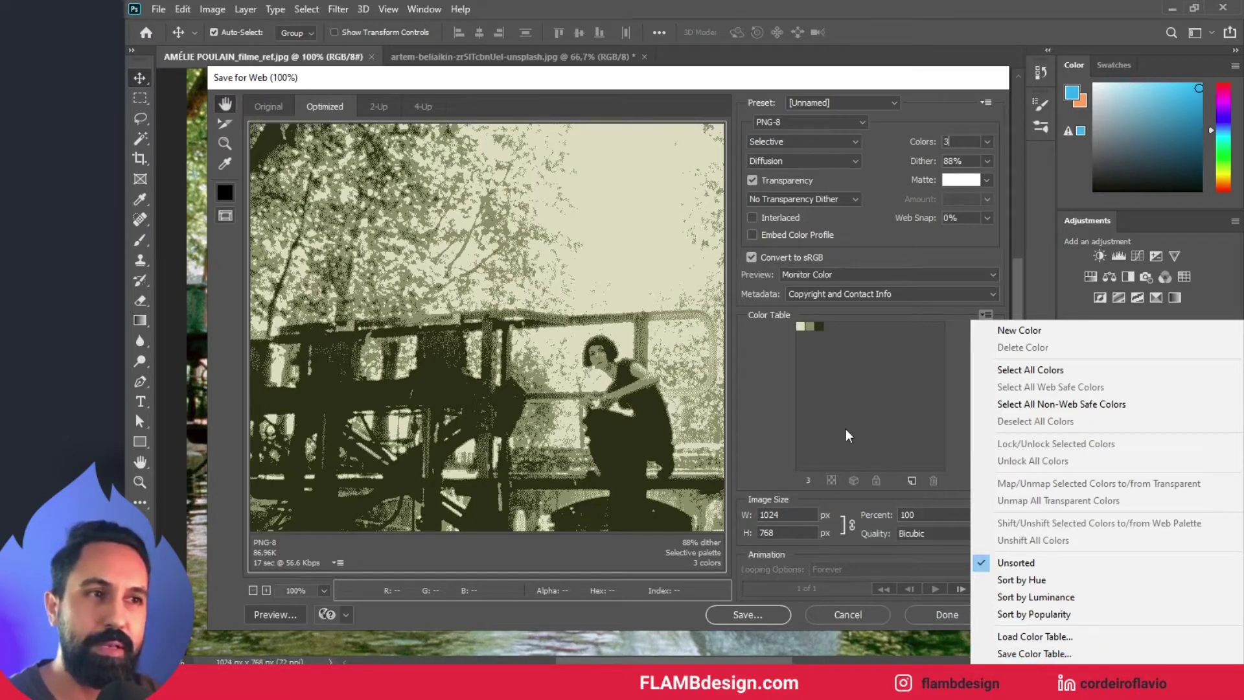
click(810, 364)
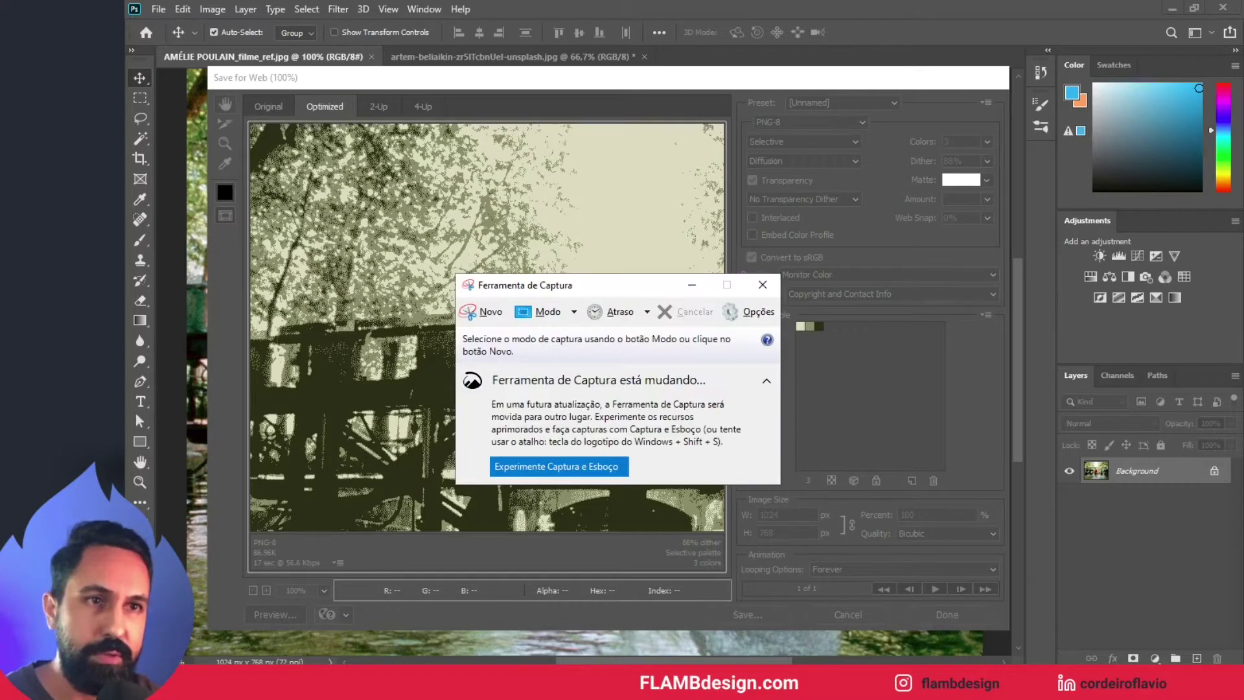
Take a new rectangular capture of the three color table swatches with the Snipping Tool (Ferramenta de Captura)
drag(573, 289, 620, 290)
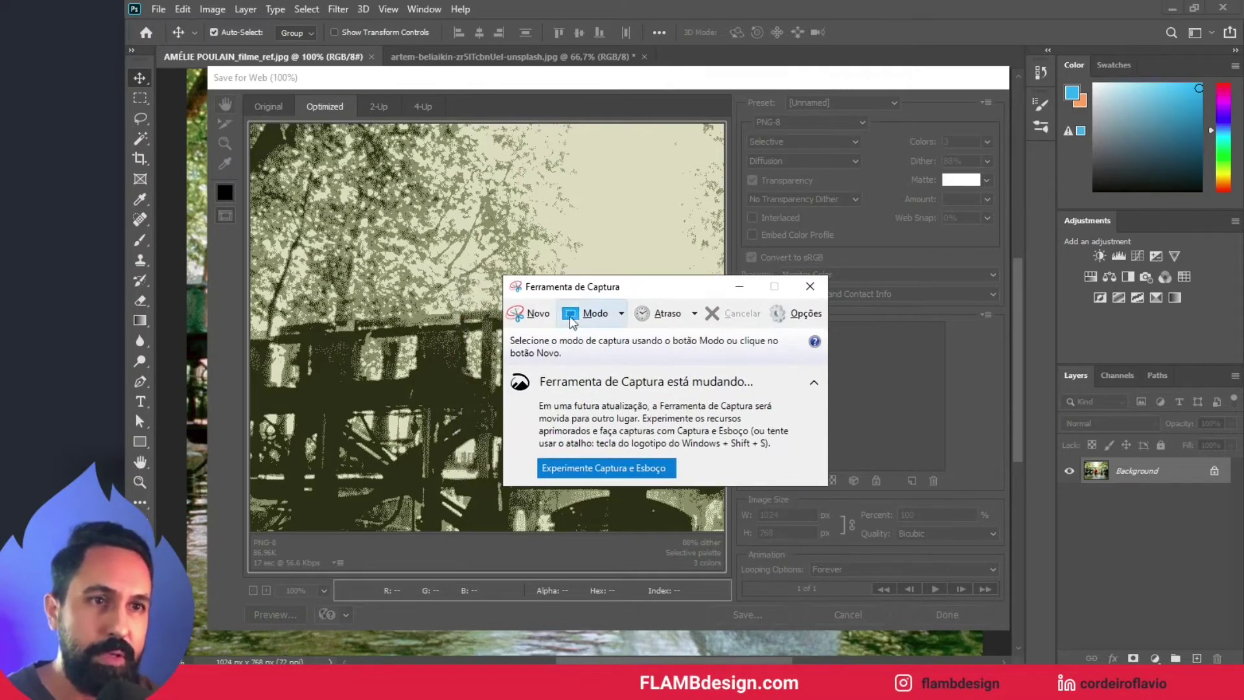
click(531, 316)
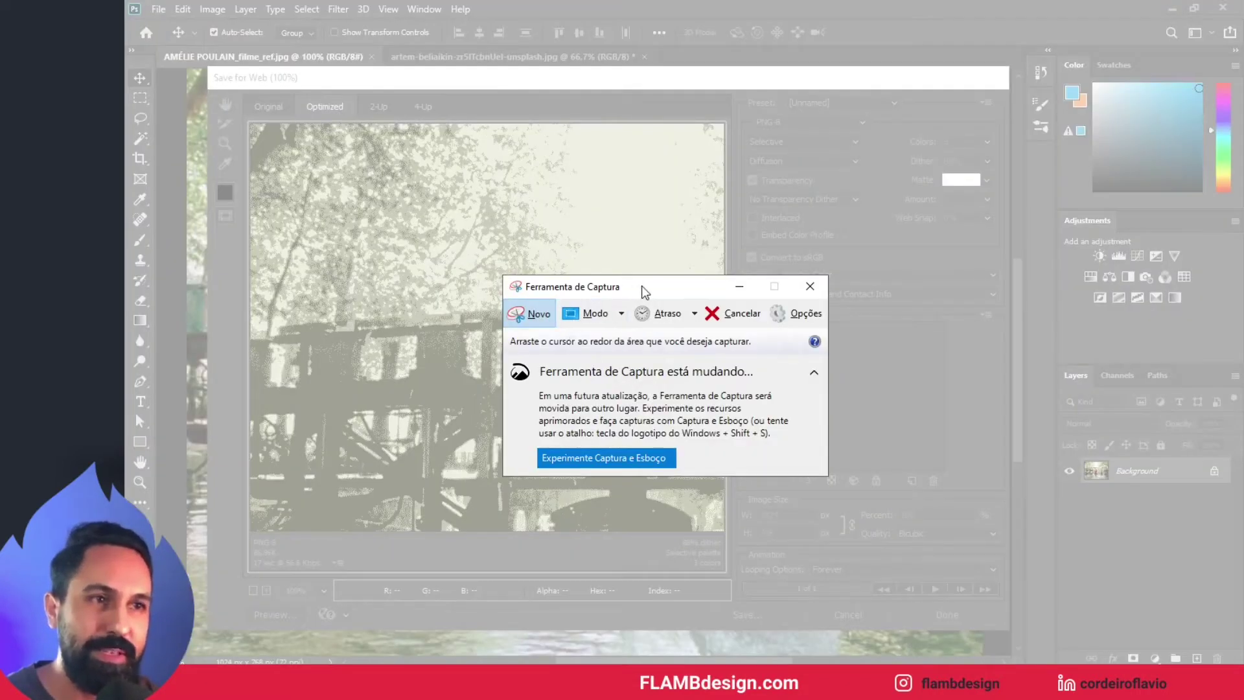
drag(643, 290, 743, 283)
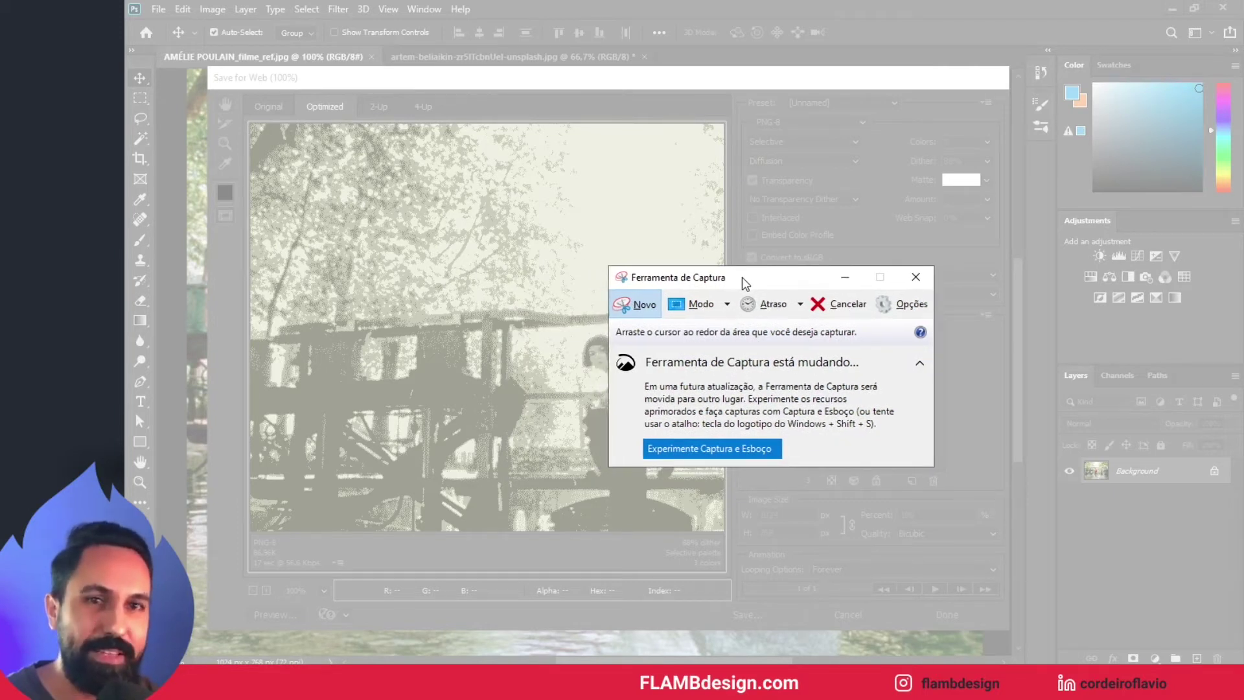
drag(744, 283, 1045, 286)
drag(788, 318, 833, 335)
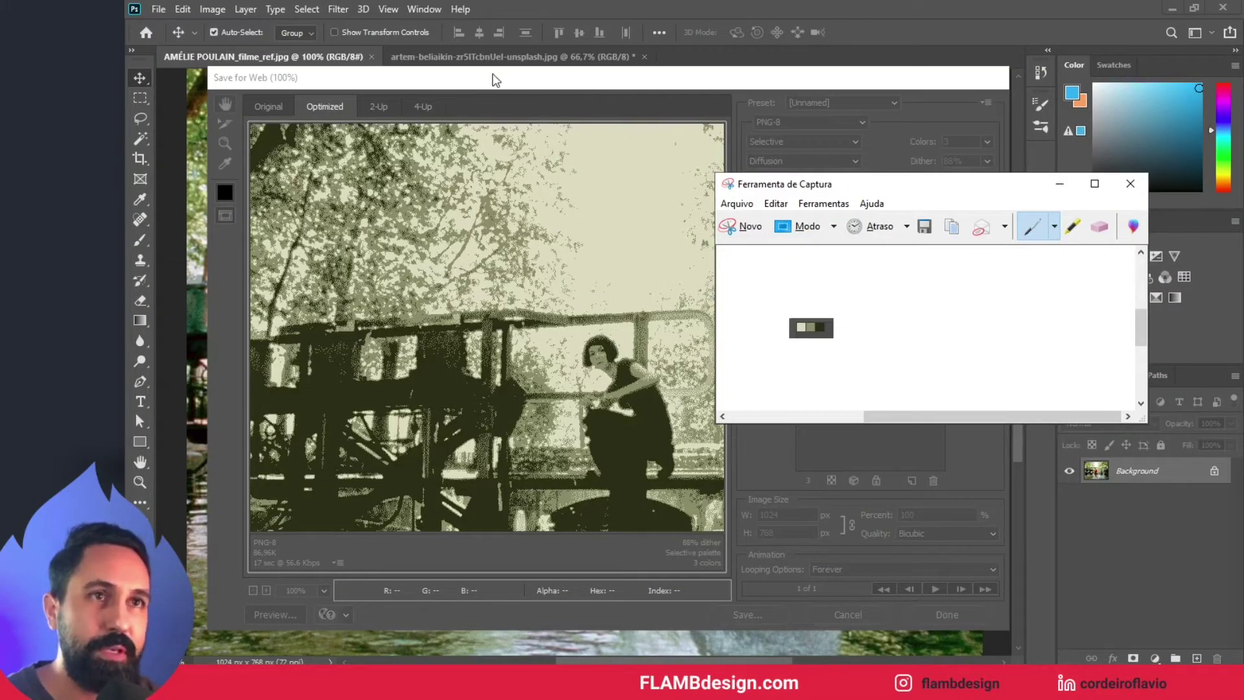
Return to Photoshop and cancel the Save for Web export of the reference image
drag(895, 195, 1093, 252)
drag(861, 76, 798, 81)
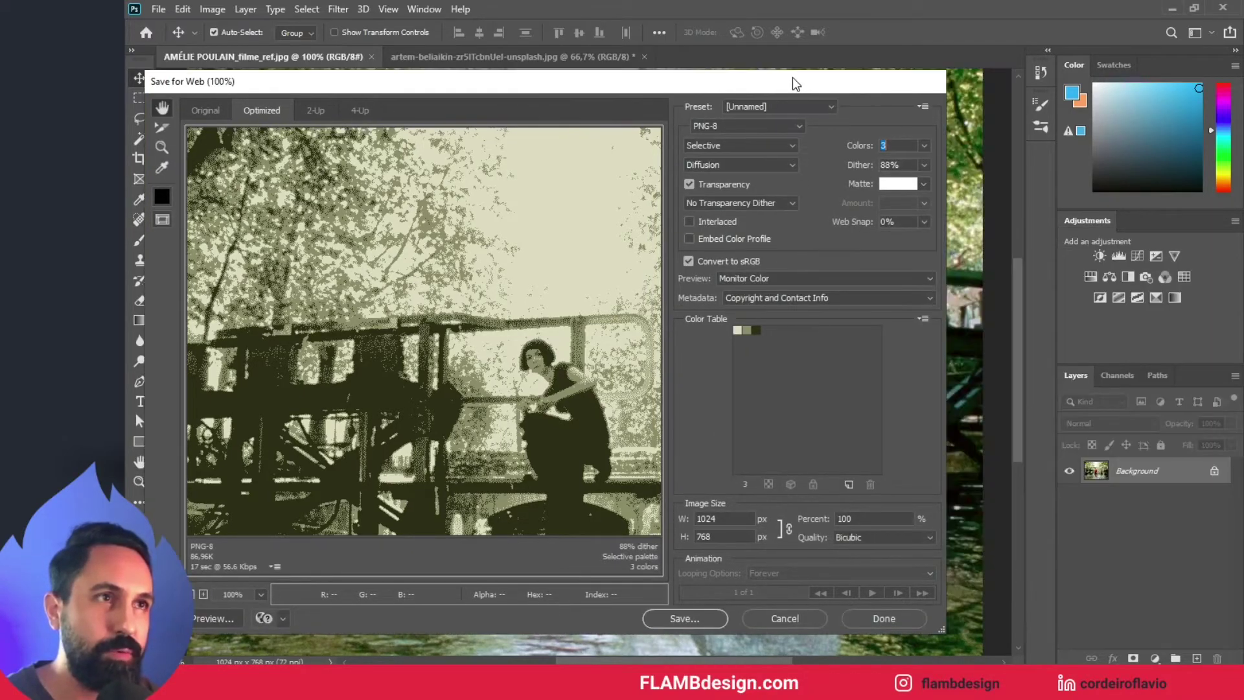
click(781, 617)
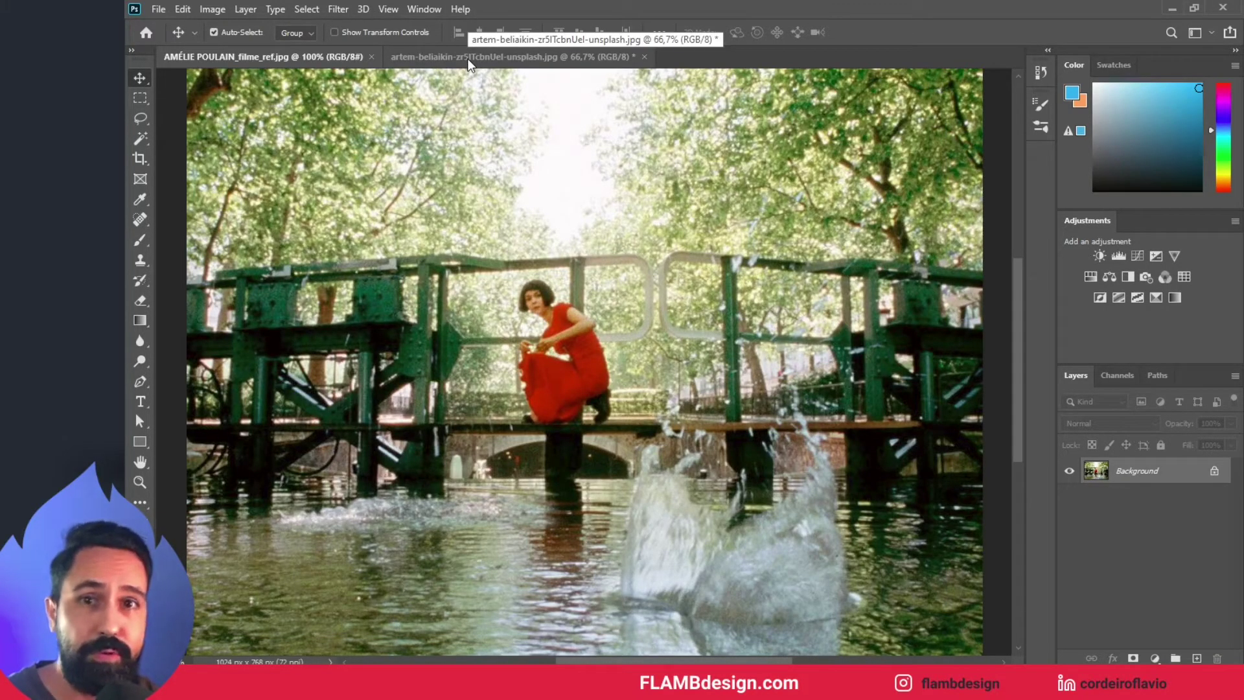
Switch to the artem-beliaikin unsplash photo of the couple and paste the captured palette as a new layer
click(468, 57)
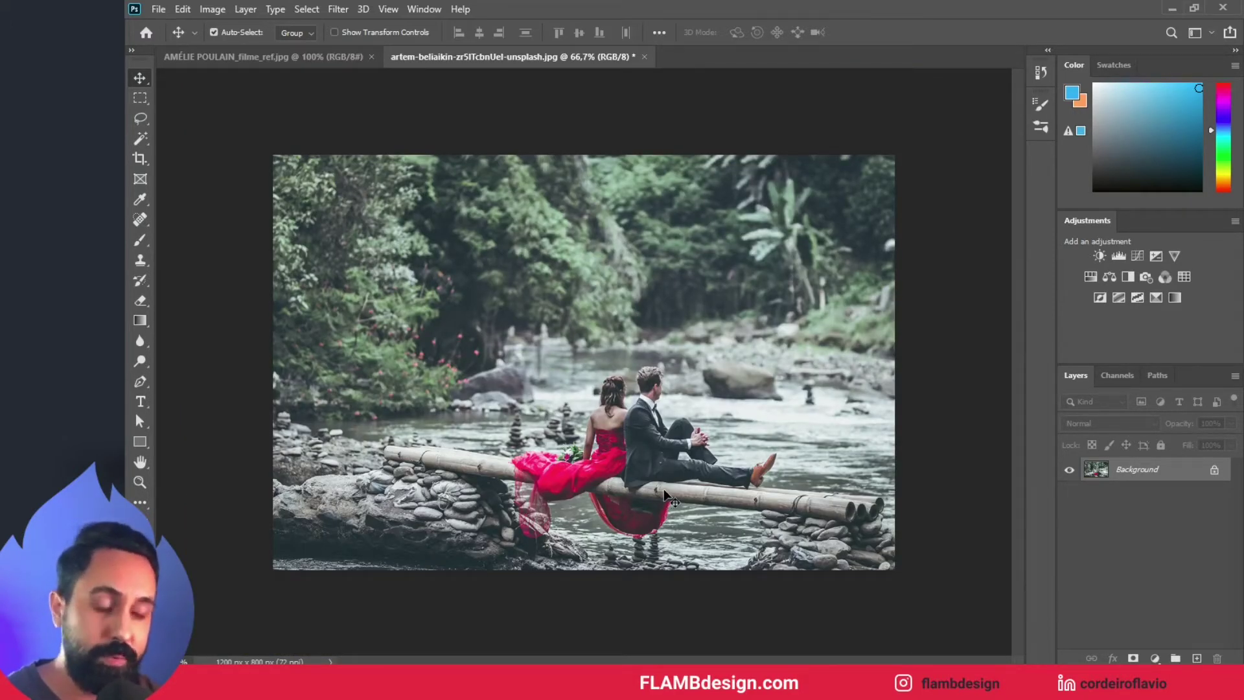
key(ctrl)
key(ctrl+shift+alt+n)
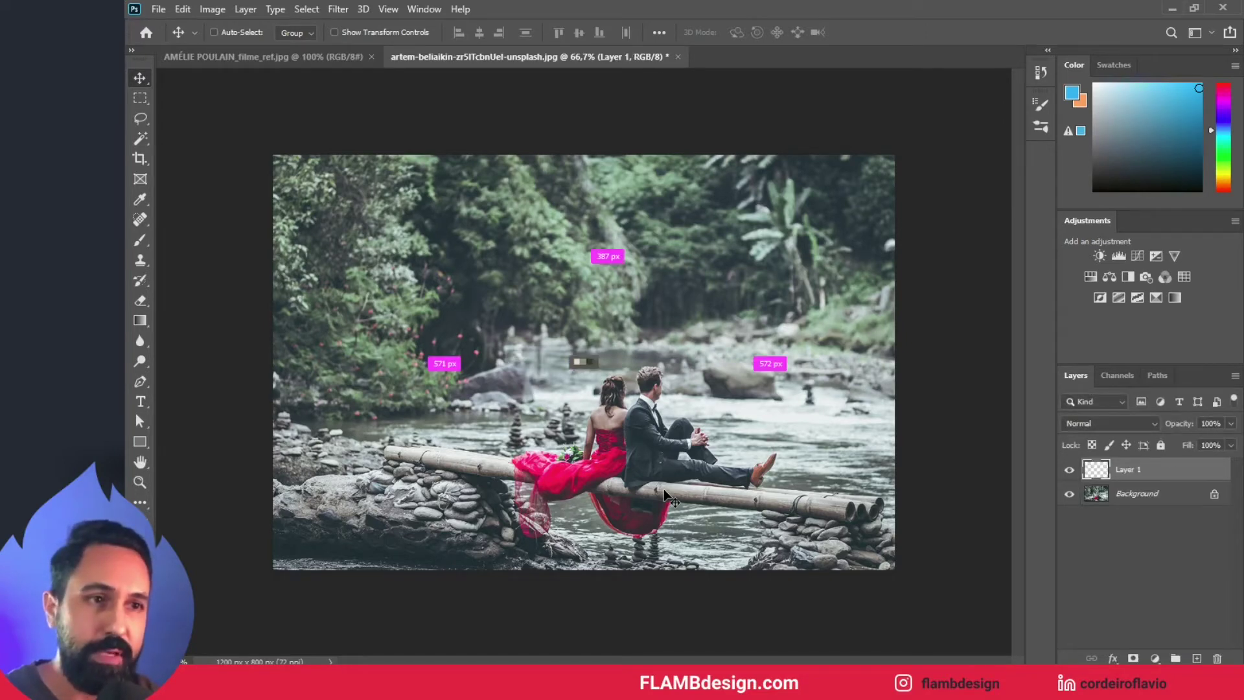
Scale the pasted palette layer up to about 398% and place it above the couple
key(z)
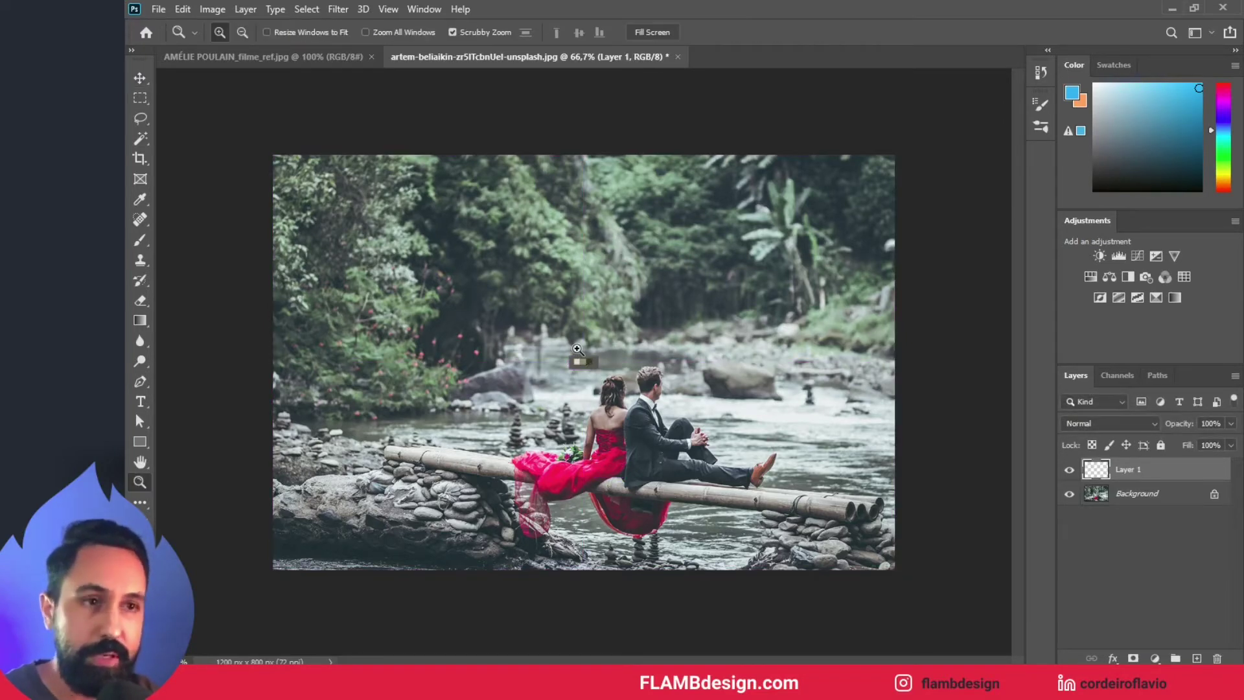
click(577, 349)
key(v)
drag(586, 379, 713, 393)
key(ctrl+t)
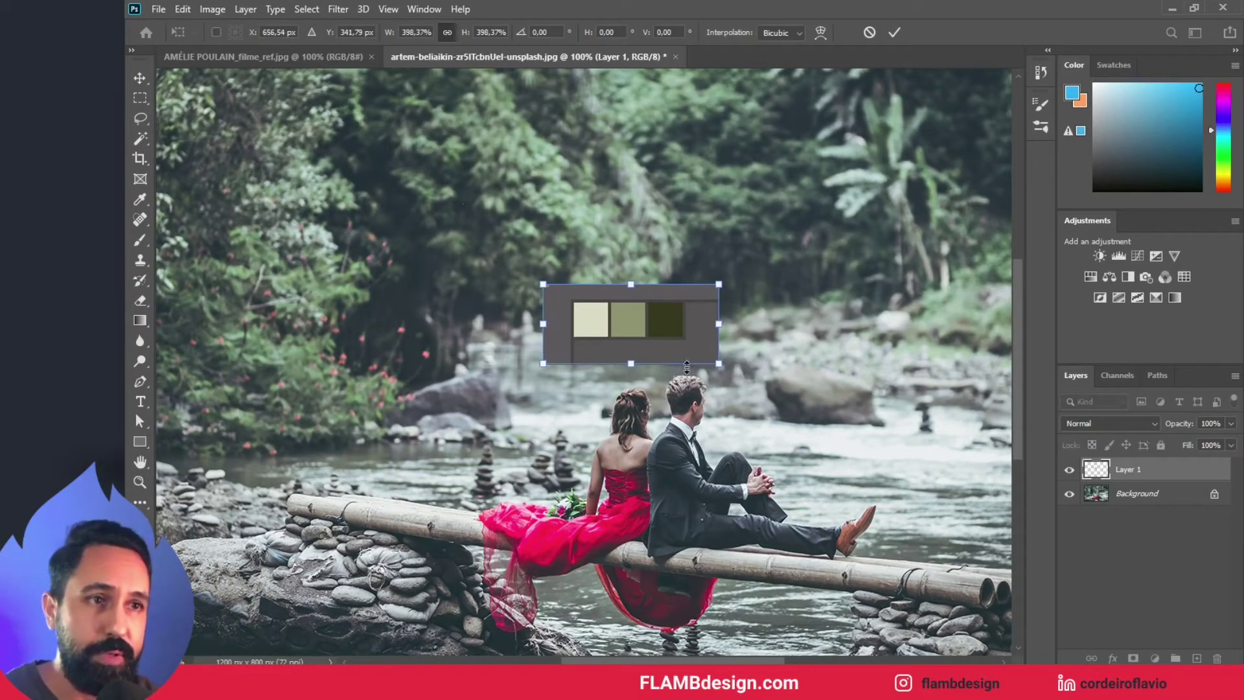
key(Return)
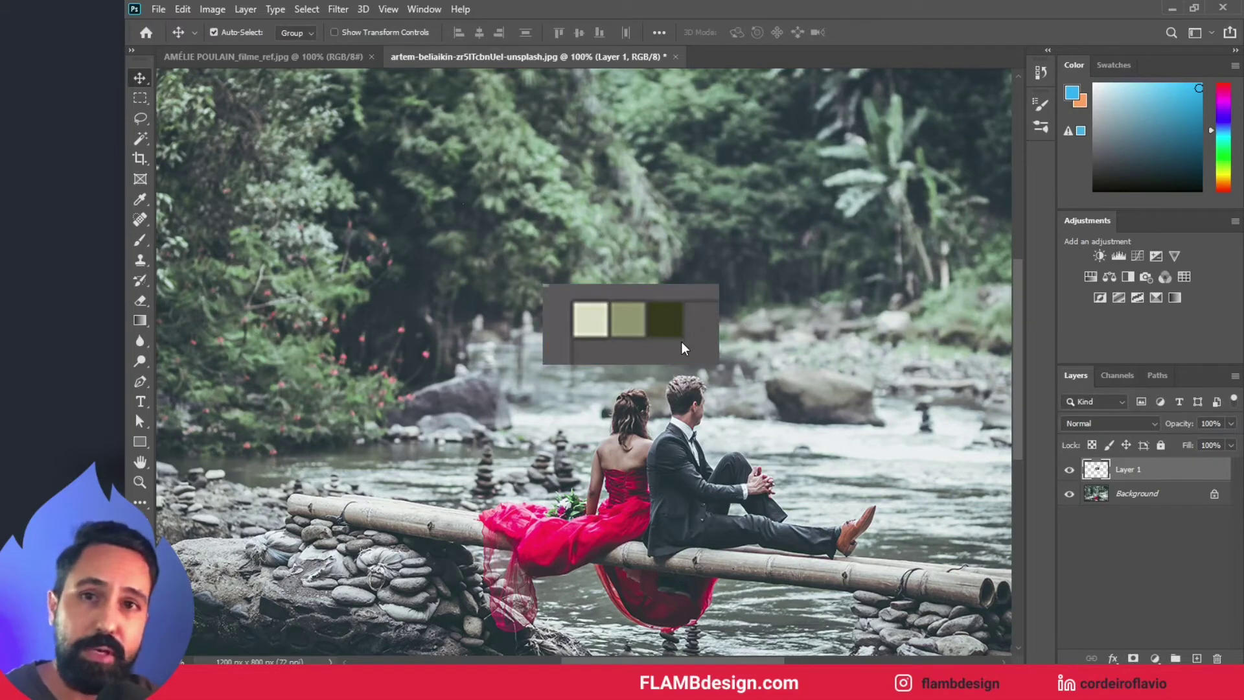
Move the palette up over the foliage in the upper-left area of the photo, away from the couple
drag(652, 320, 644, 241)
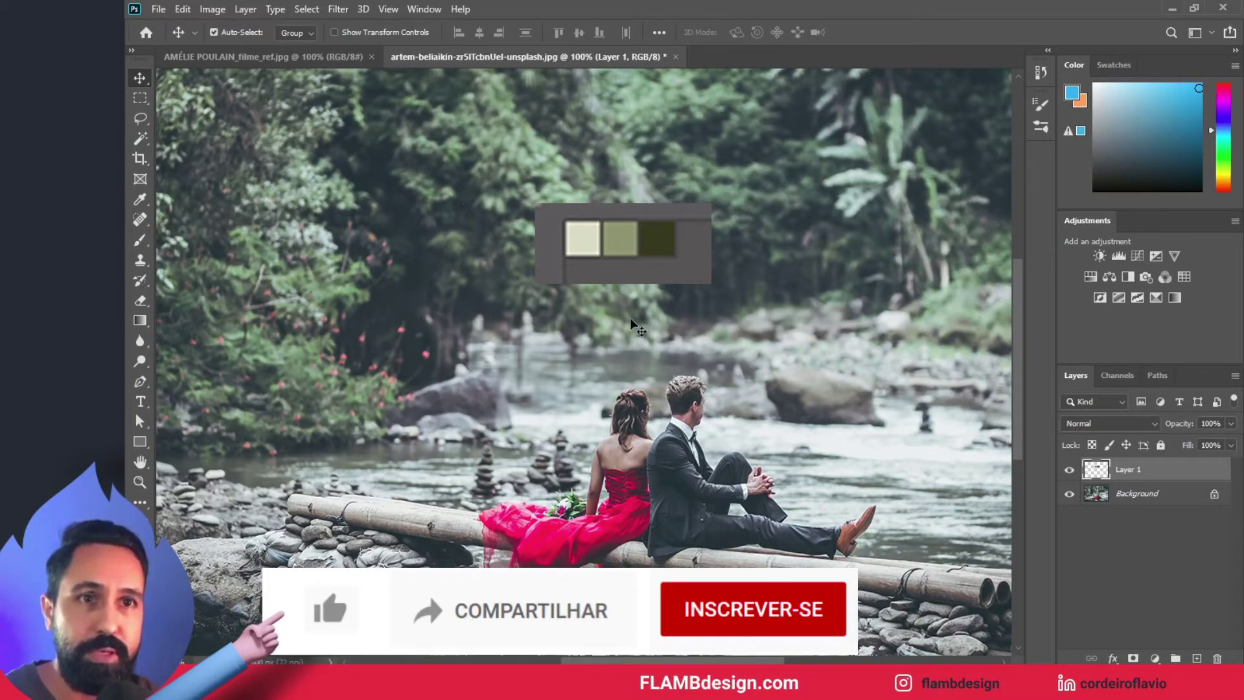
click(277, 58)
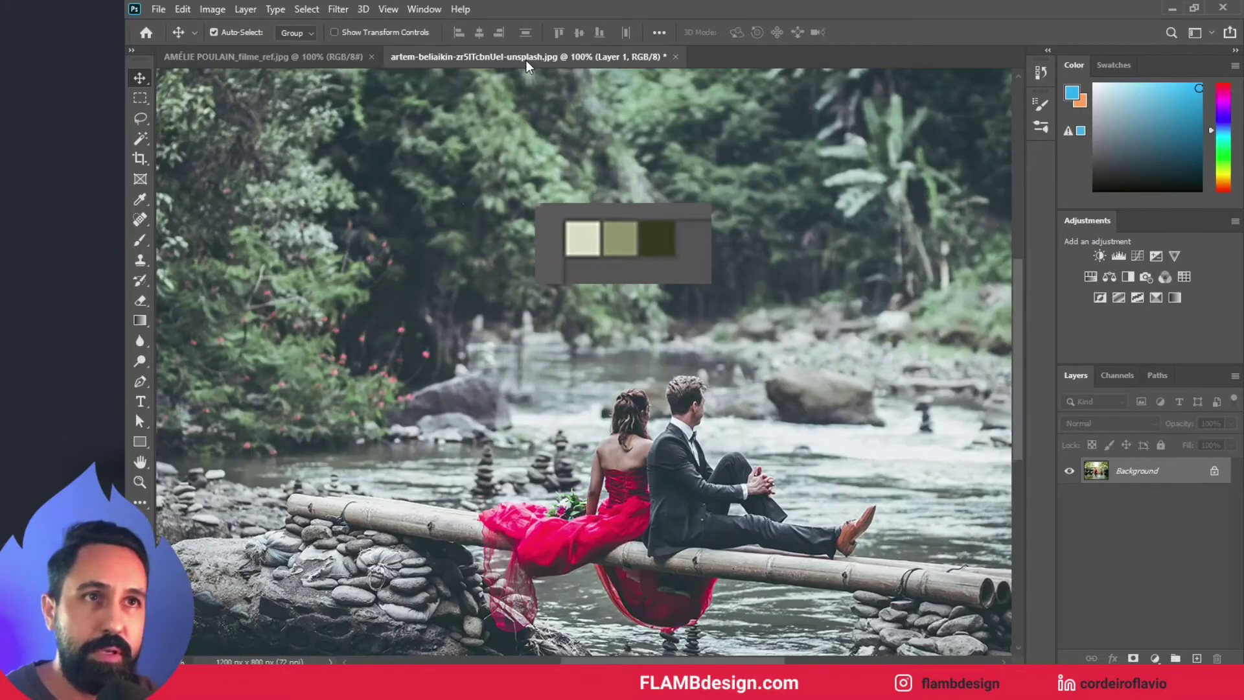
click(526, 58)
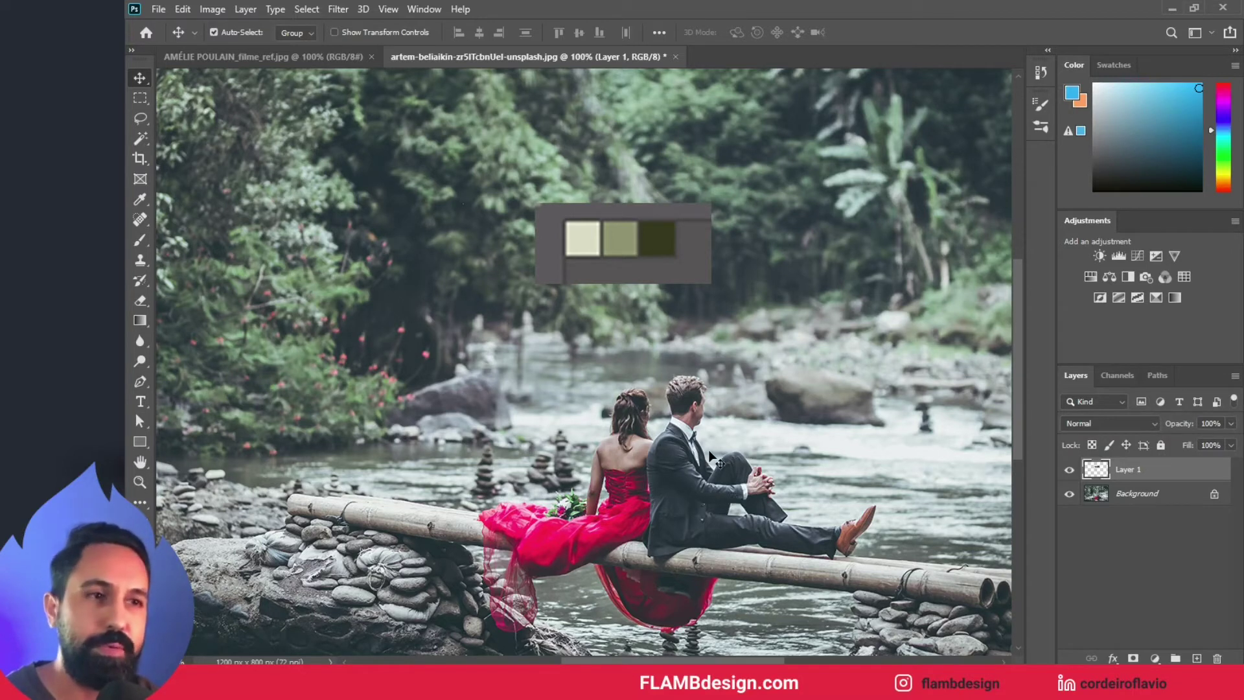
drag(625, 223, 471, 164)
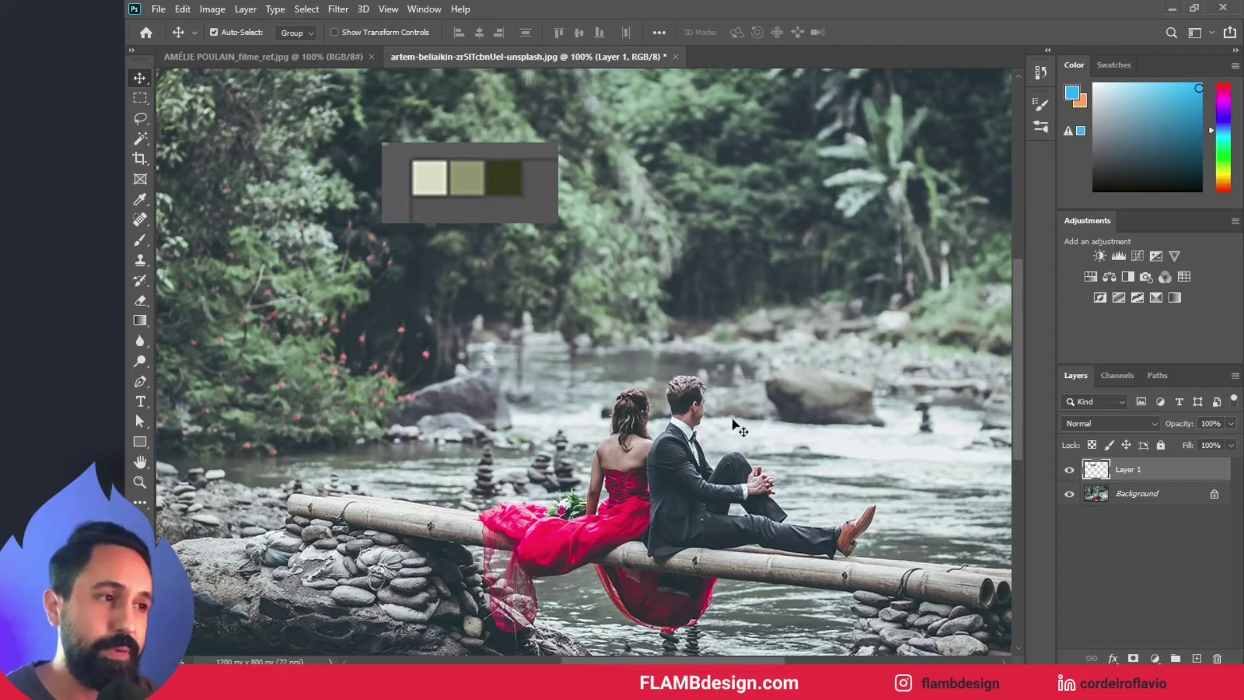
Add a Gradient Map adjustment layer directly above the Background layer, beneath the palette
click(1132, 495)
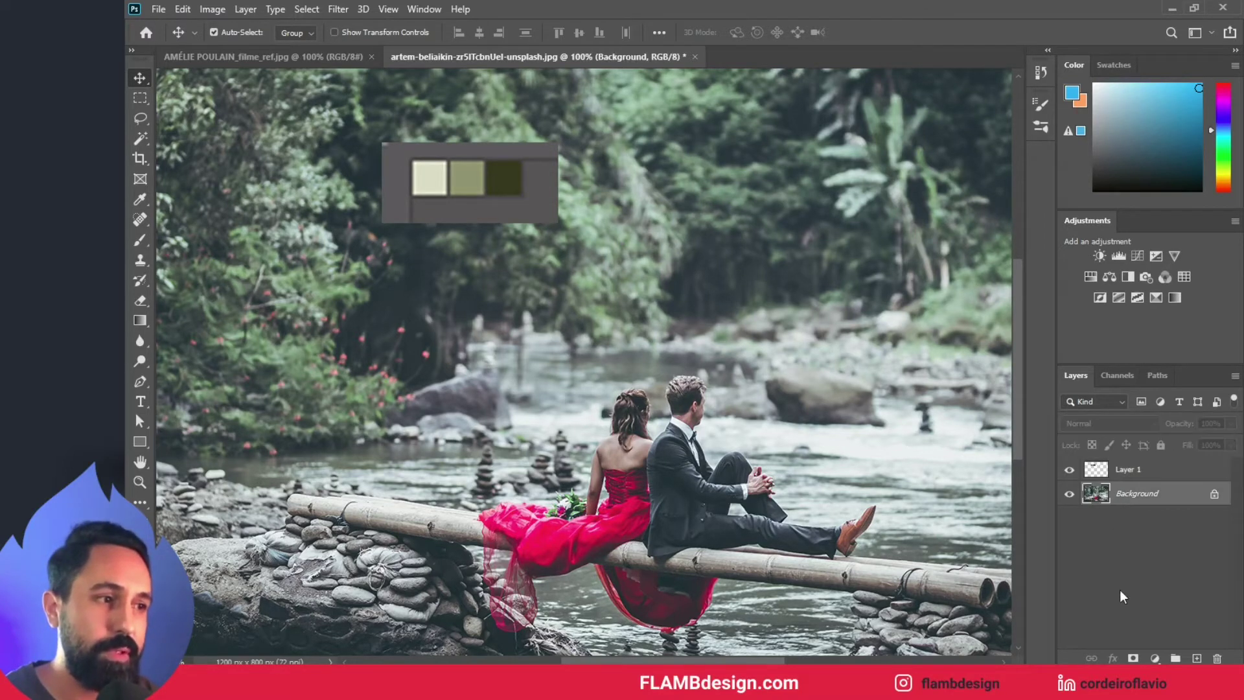
click(1155, 658)
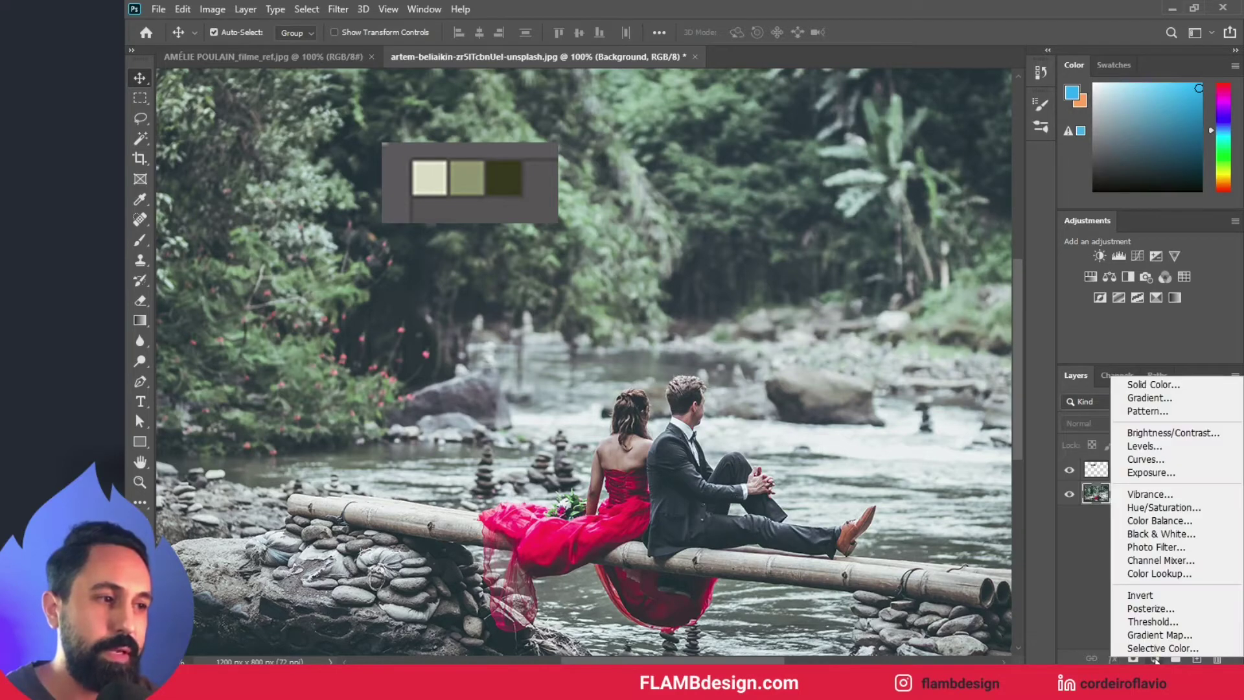
click(1094, 590)
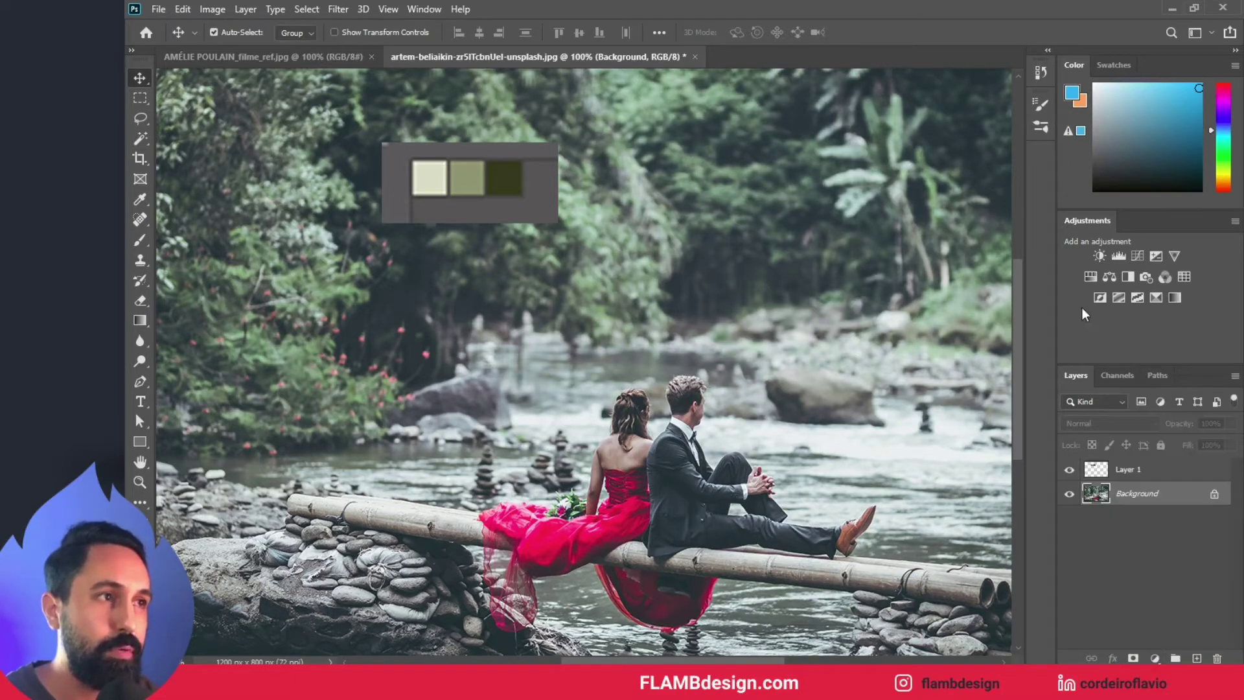
click(1172, 297)
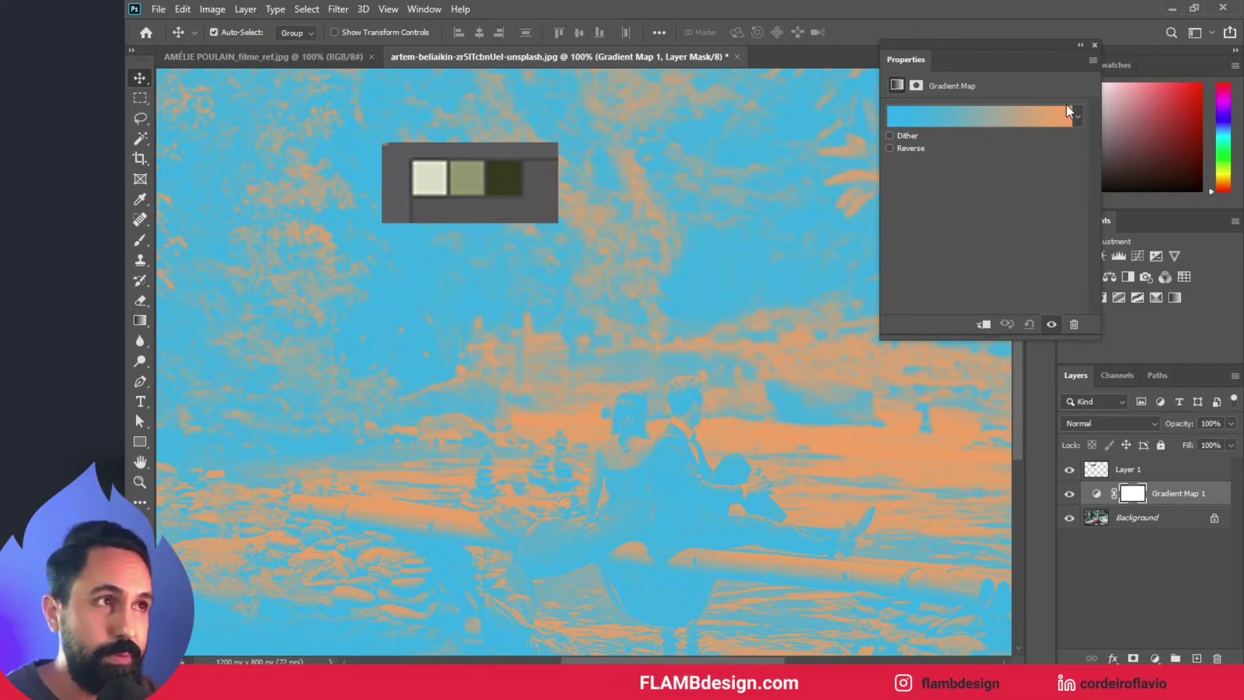
click(1050, 121)
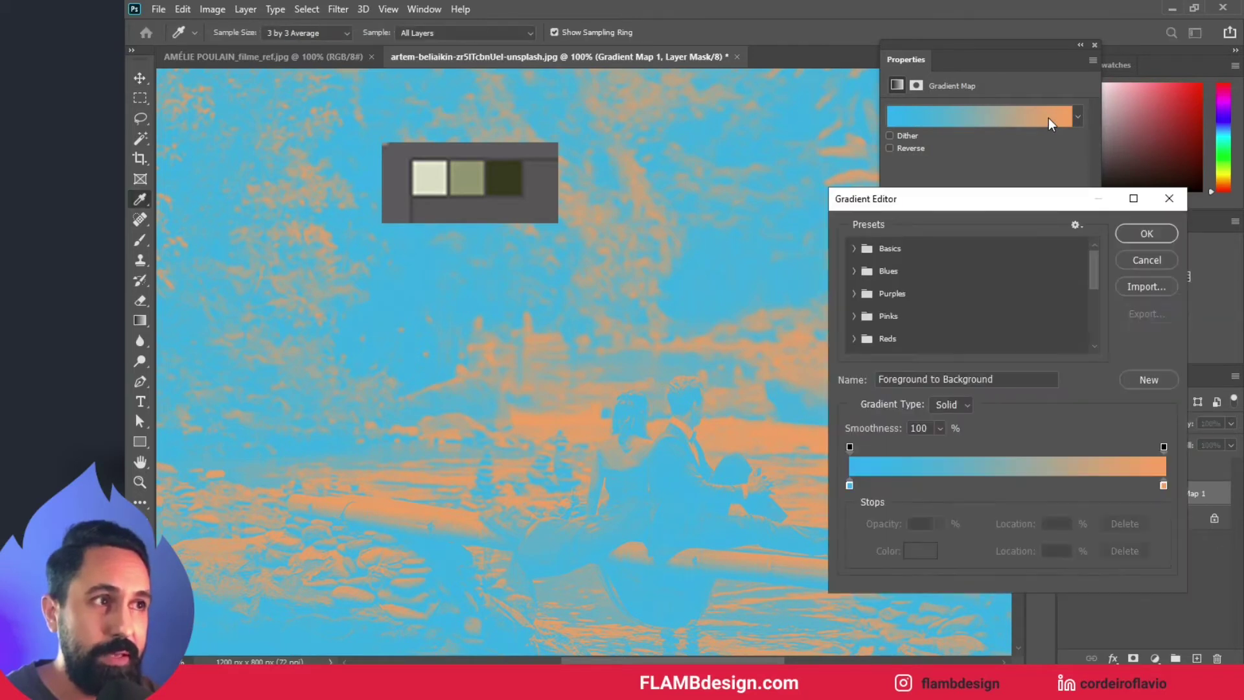
click(1163, 484)
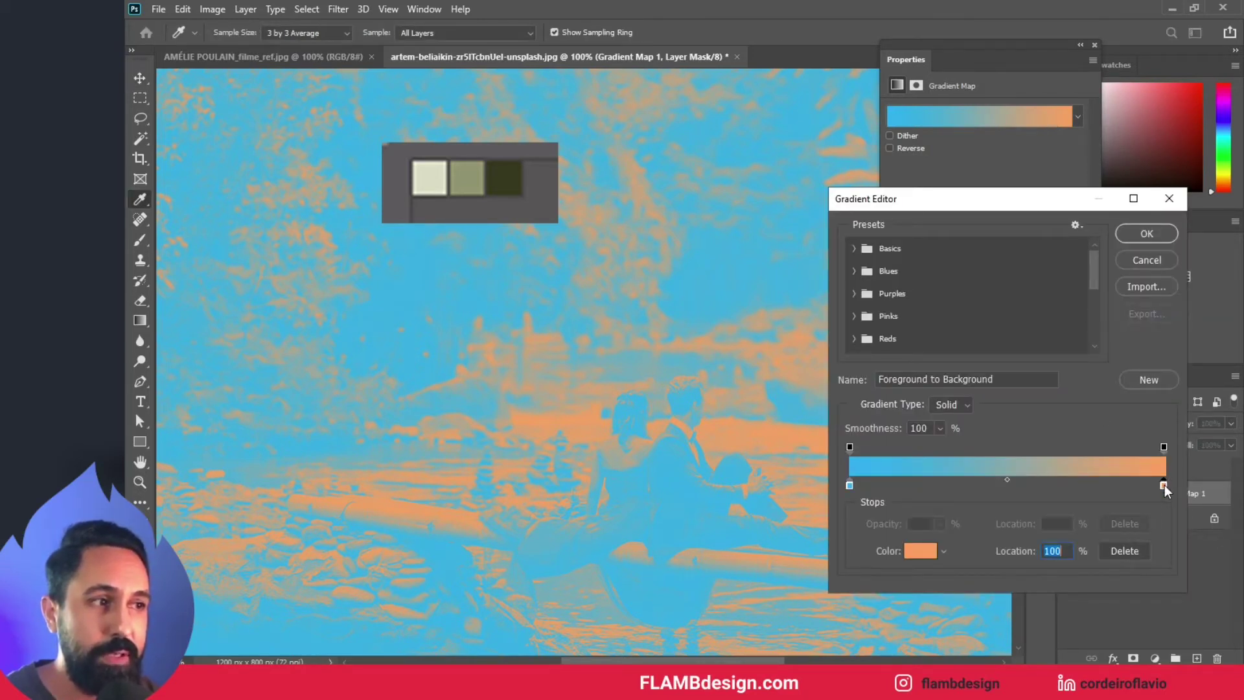
click(510, 178)
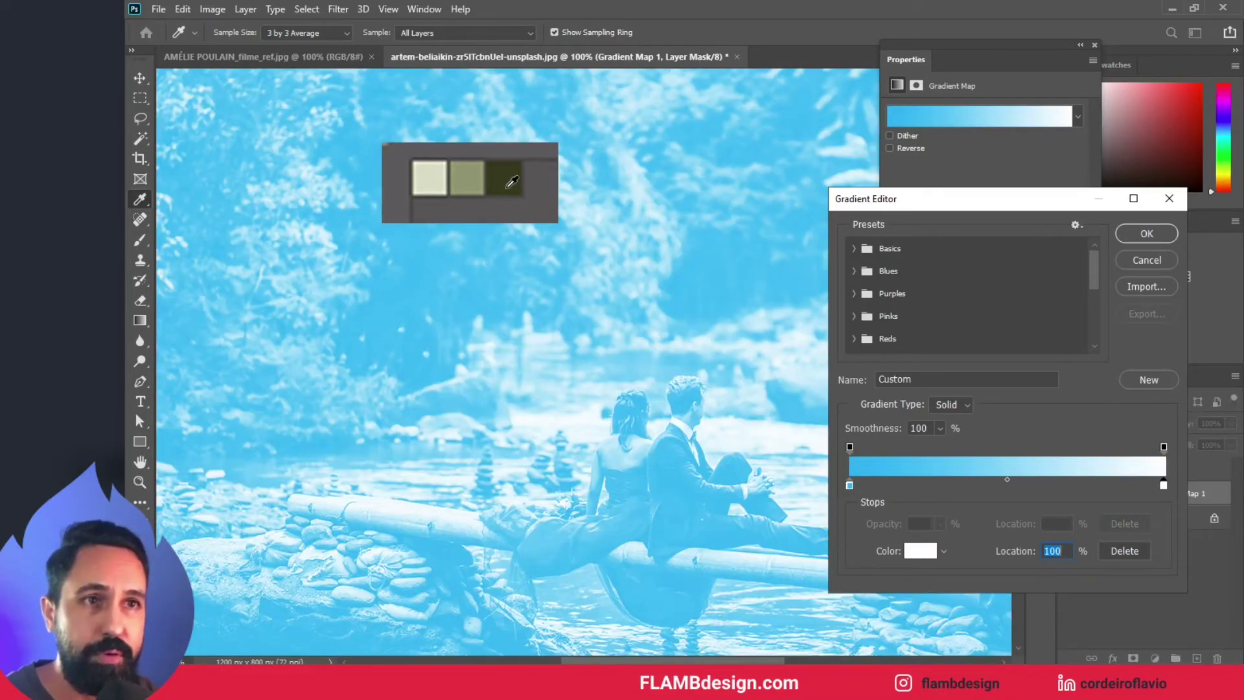
click(1138, 261)
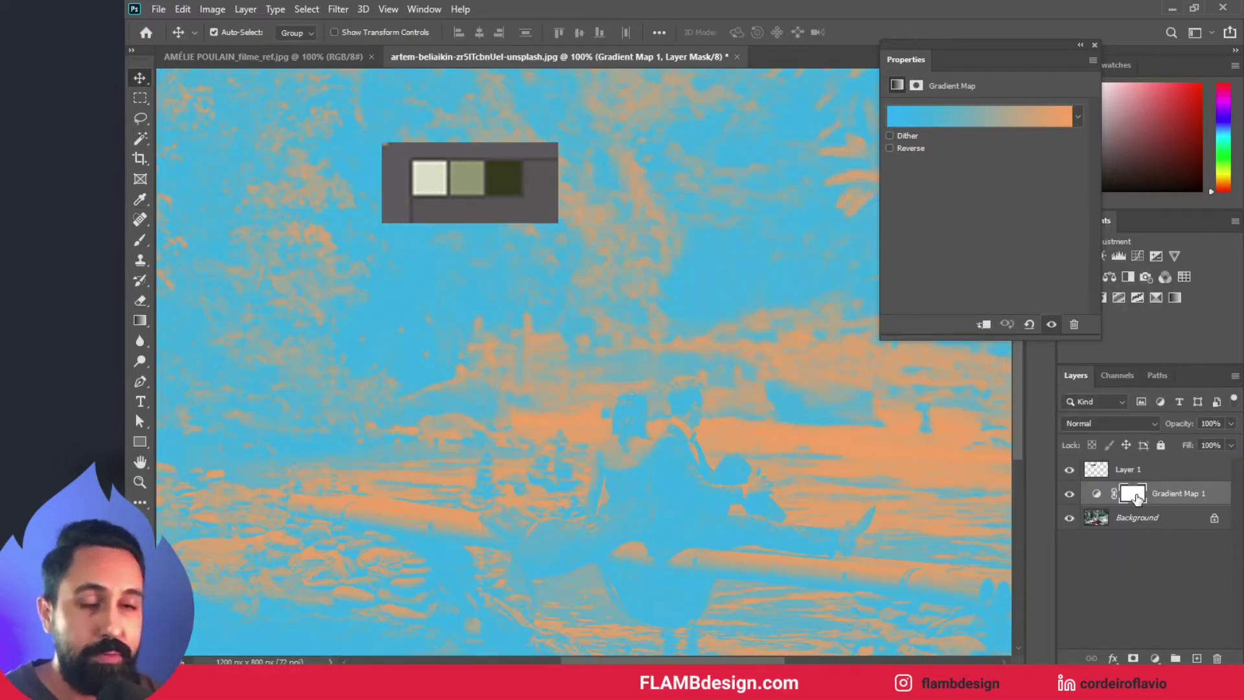
Recolor the Gradient Map's orange end stop with the palette's darkest green and set its location to 18%, matching that color's HSB brightness
click(1095, 494)
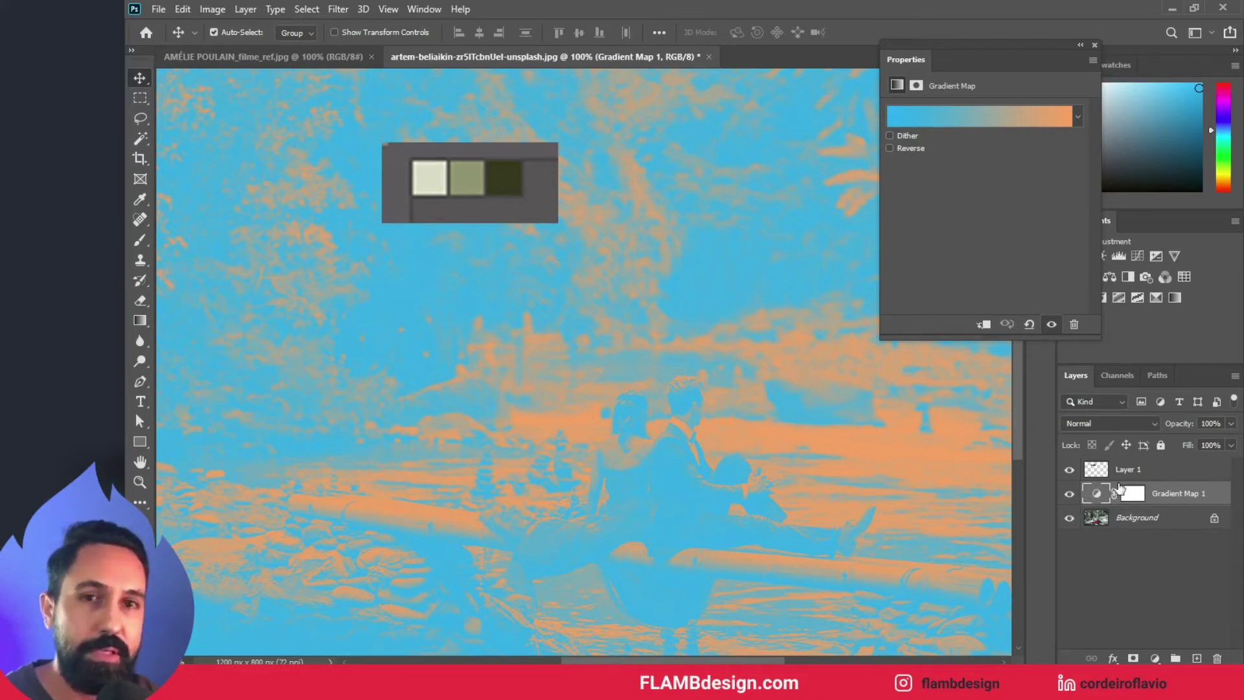
click(1035, 117)
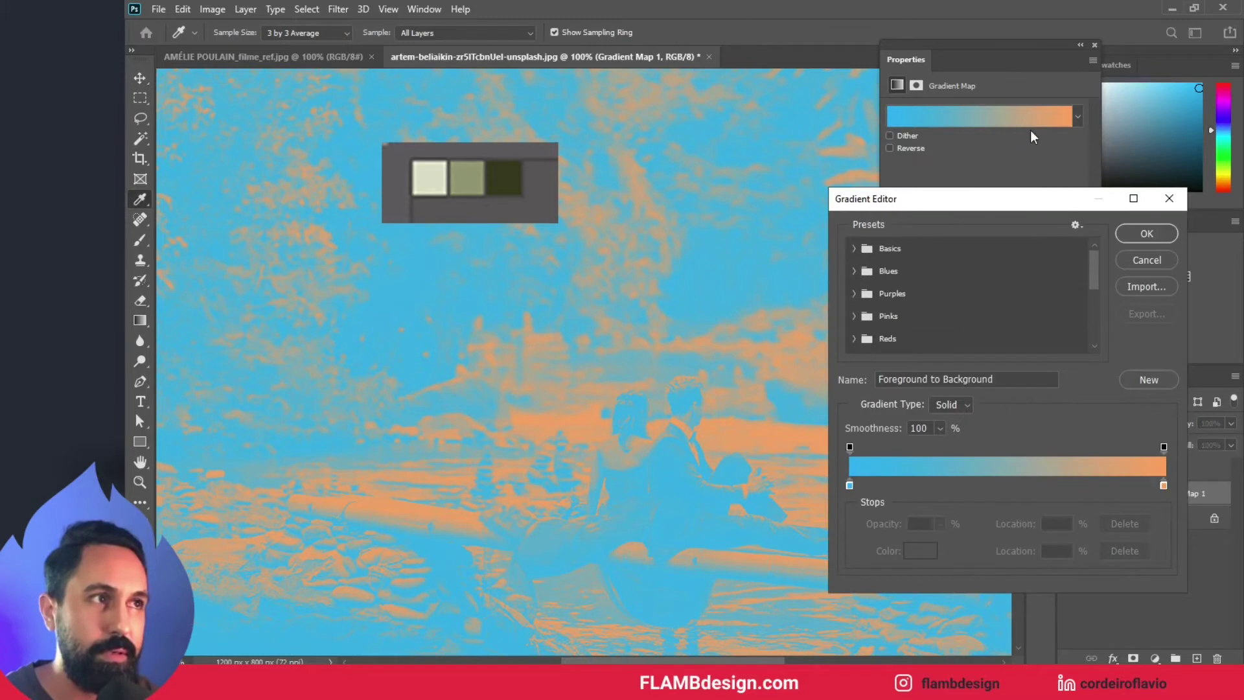
click(1164, 487)
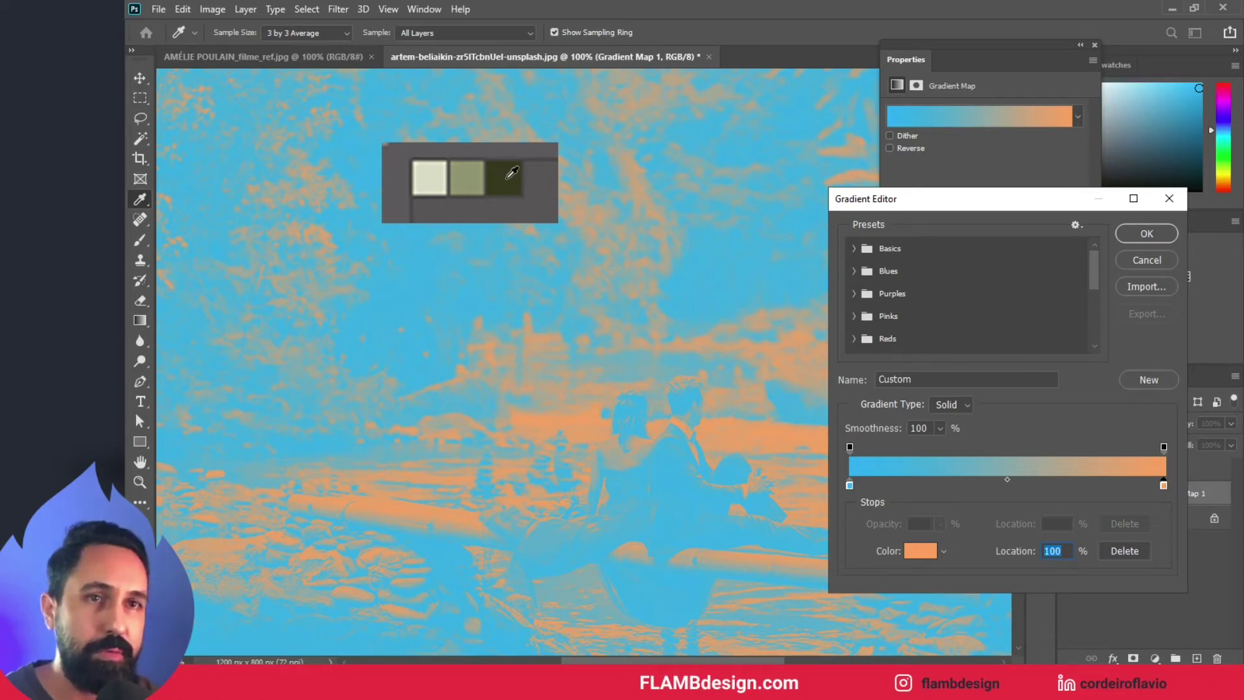
click(508, 177)
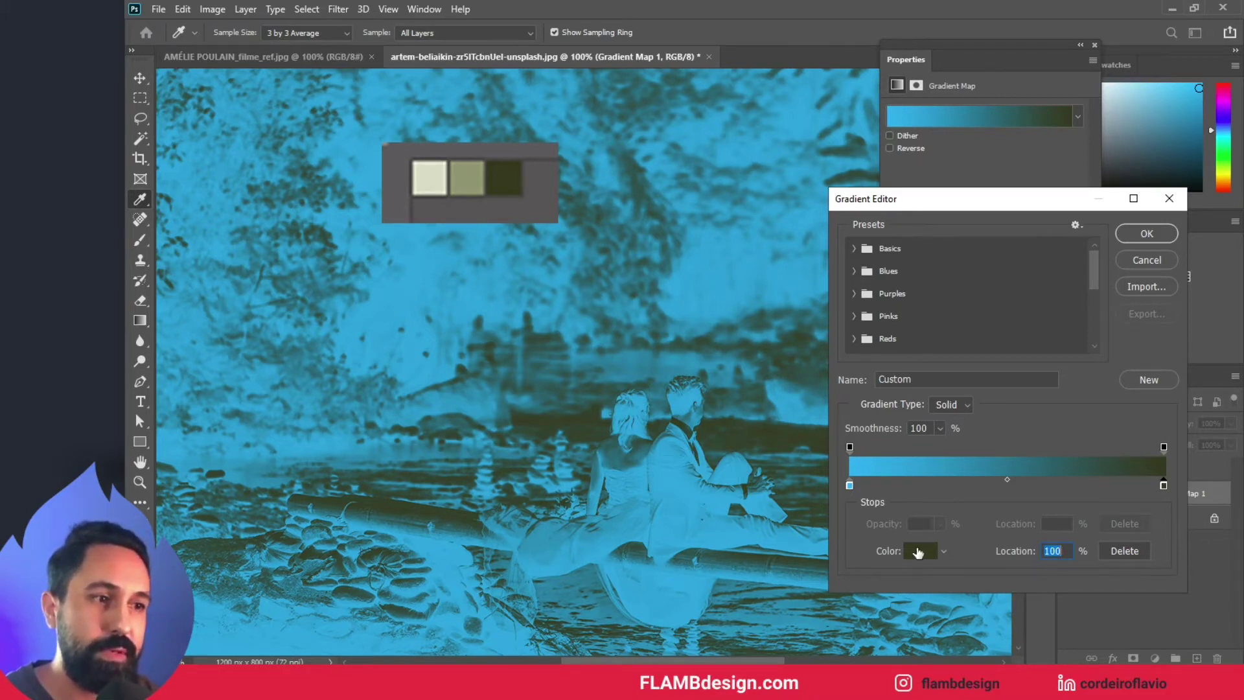
click(918, 551)
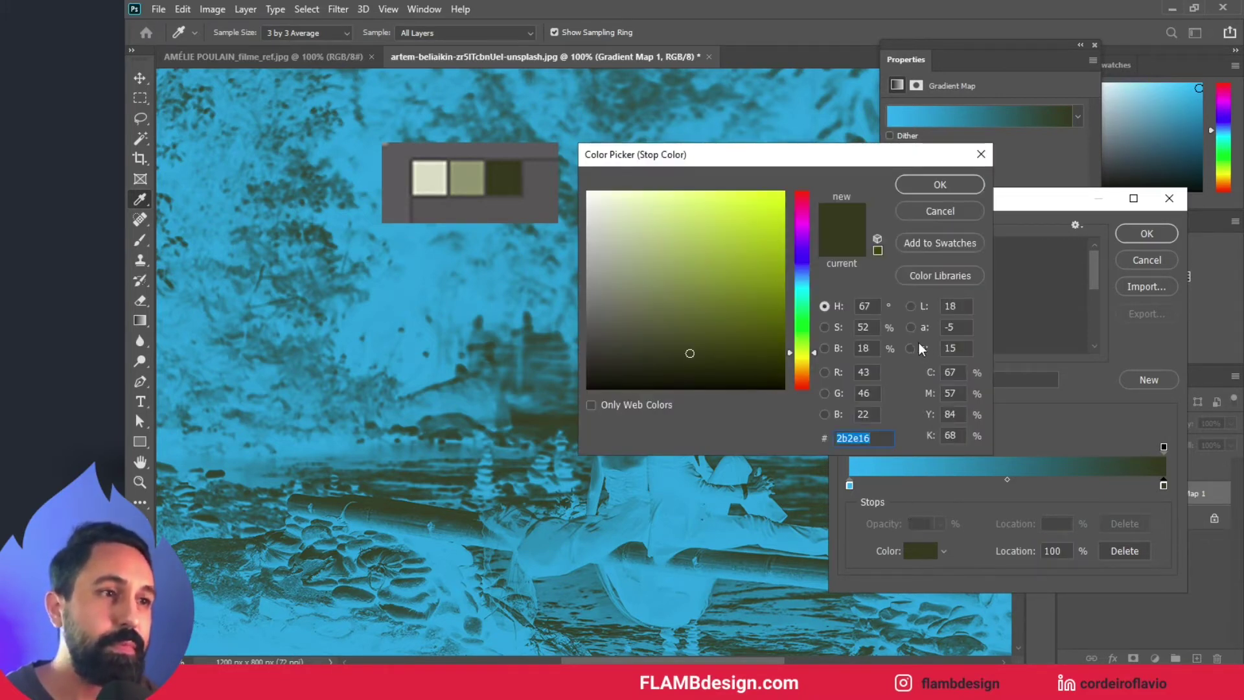
click(872, 349)
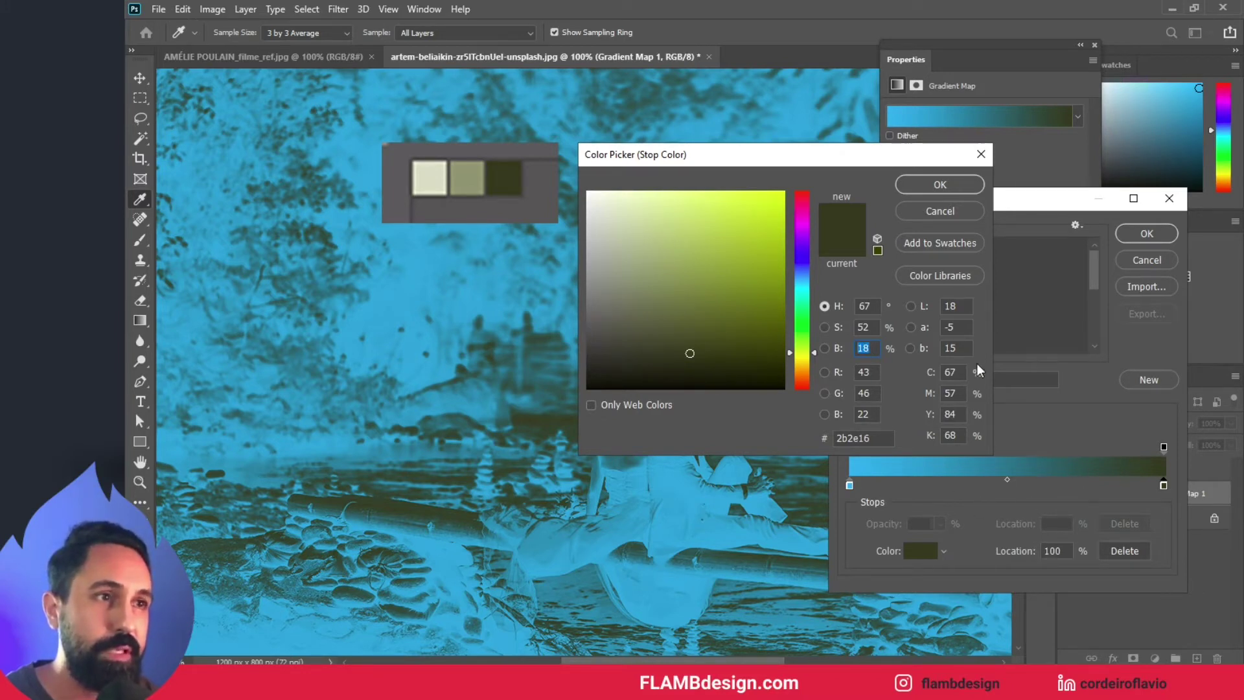
click(936, 212)
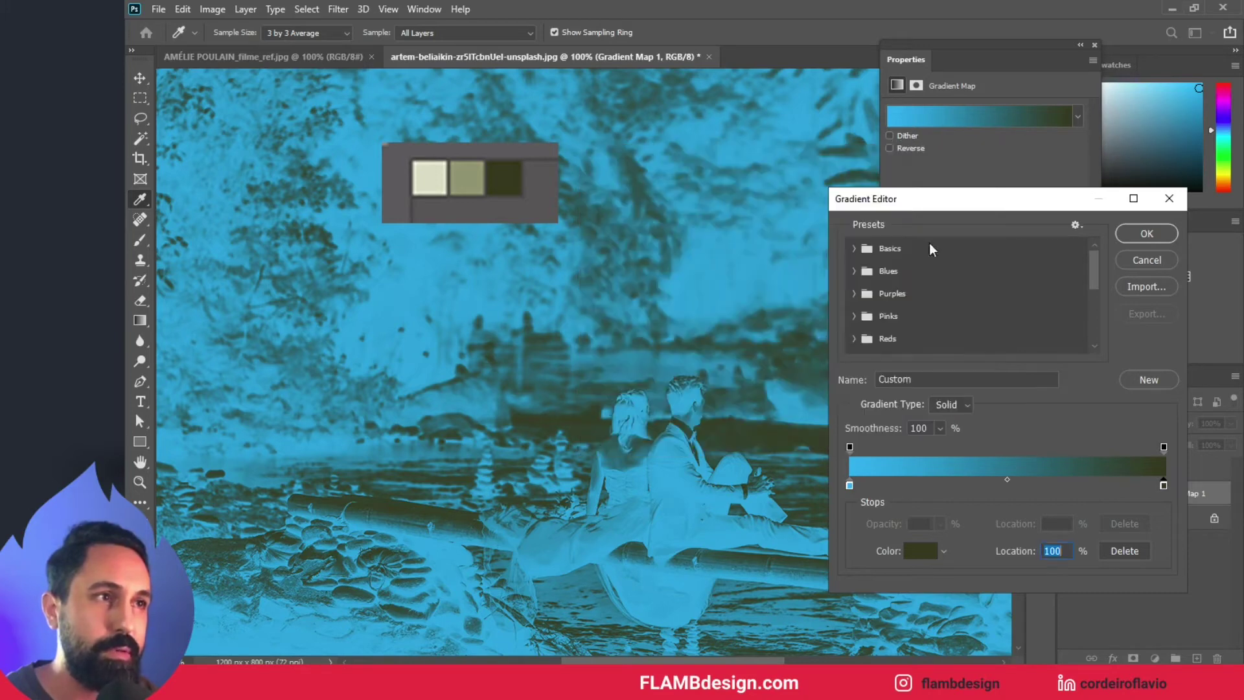
text(1)
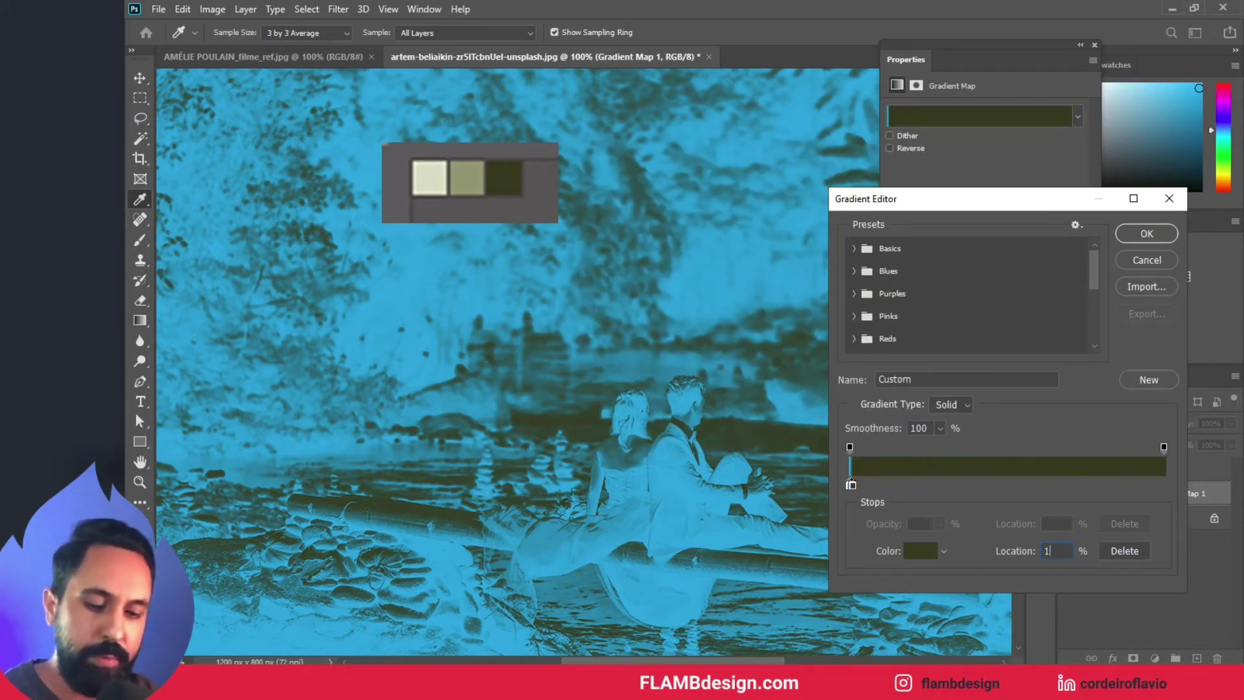
text(8)
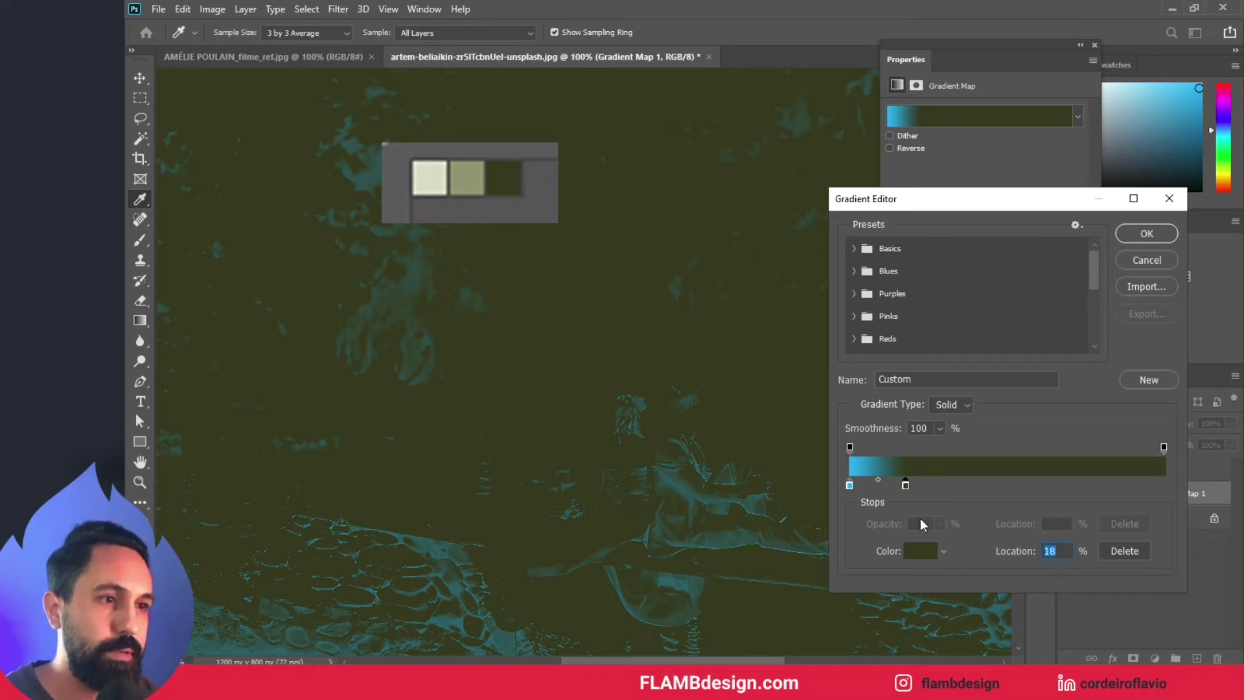
Recolor the remaining blue stop with the palette's middle green and set its location to 55%, matching that color's HSB brightness
click(850, 485)
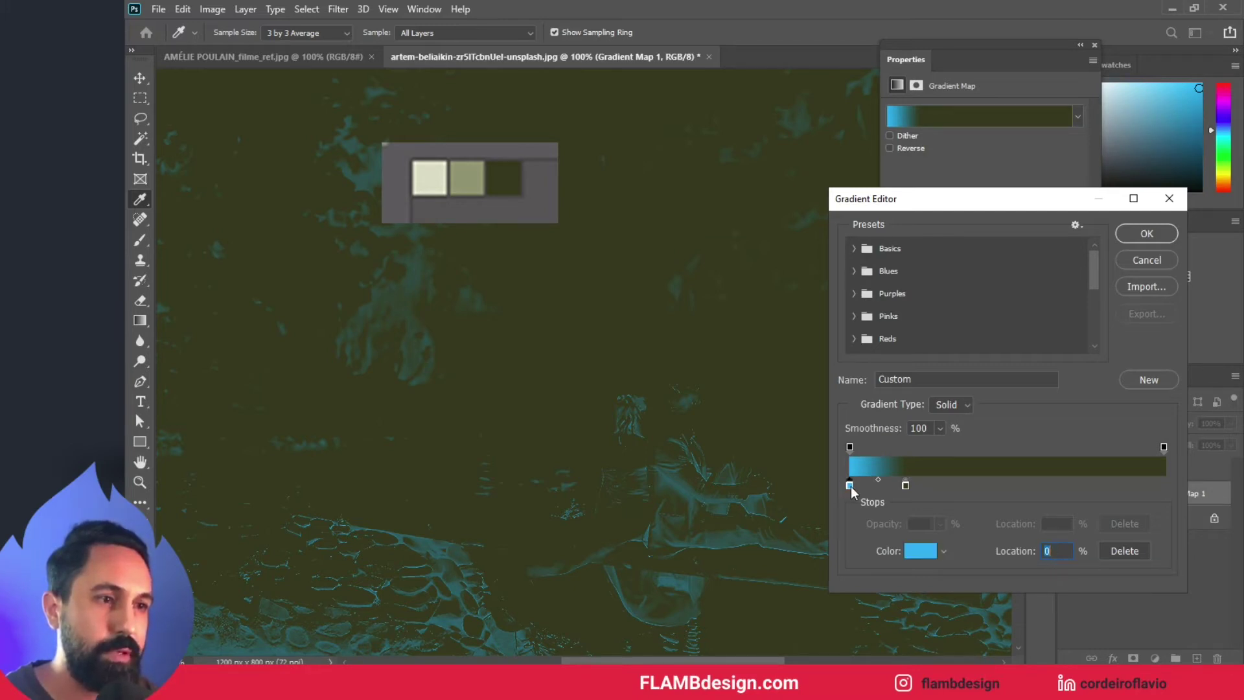
drag(850, 486, 961, 487)
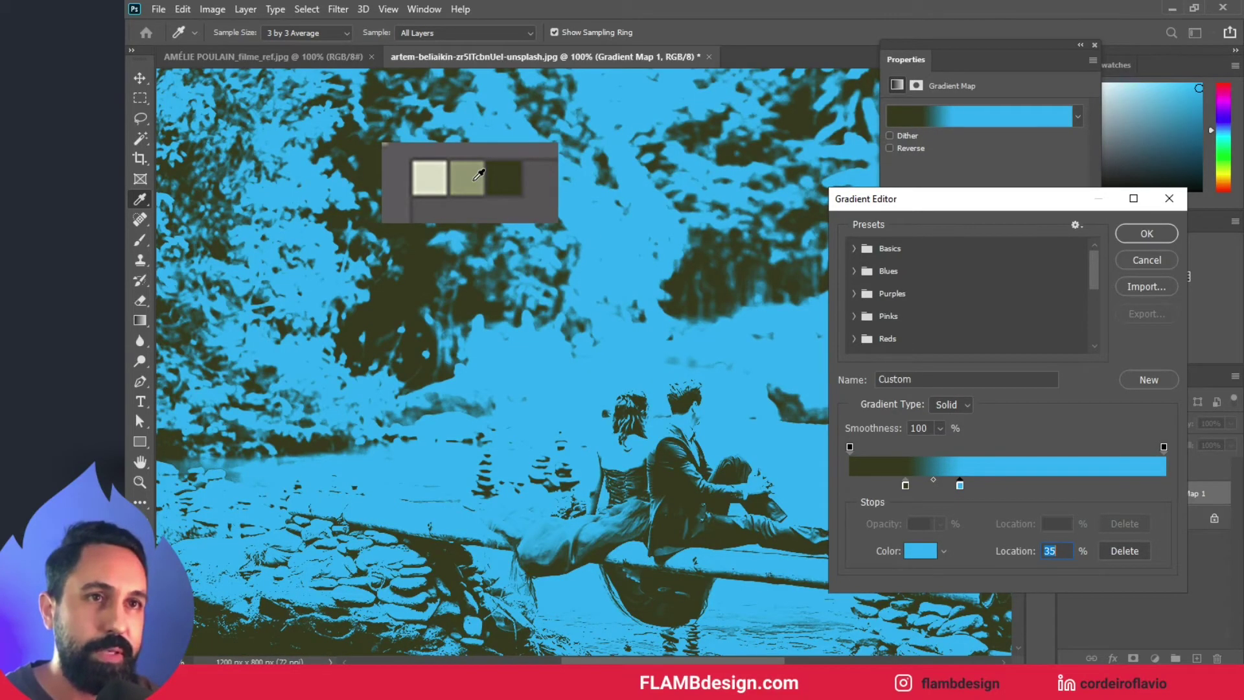
click(476, 178)
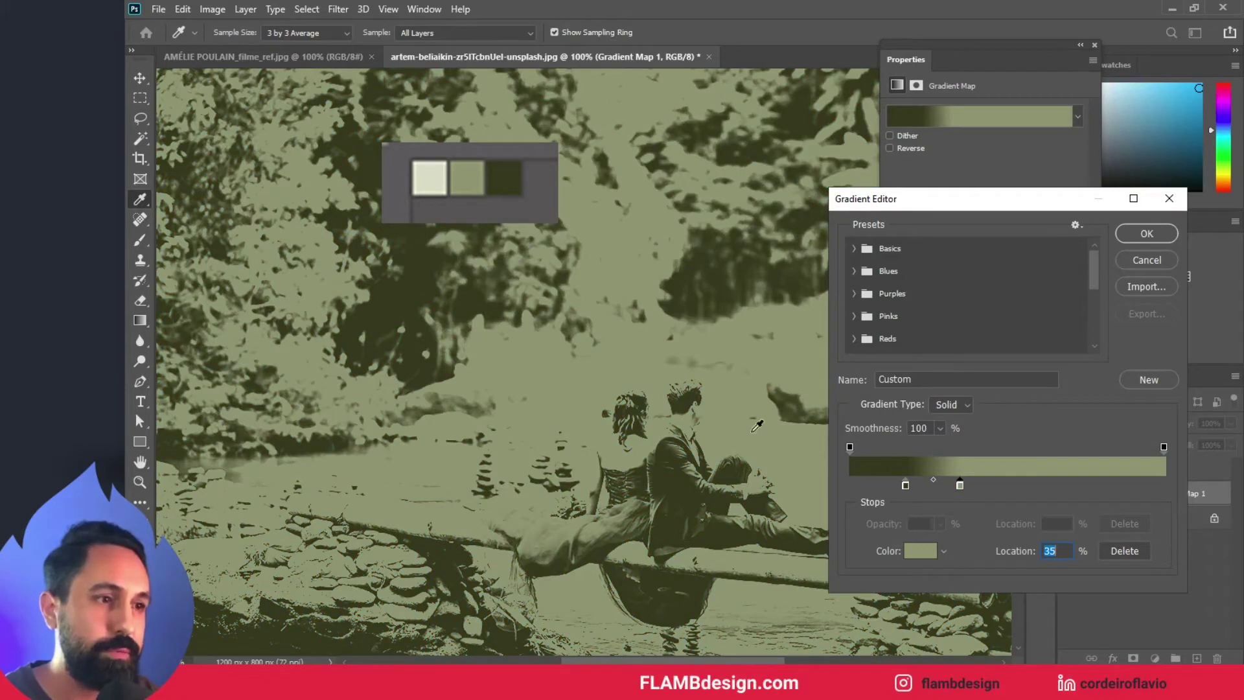
click(919, 550)
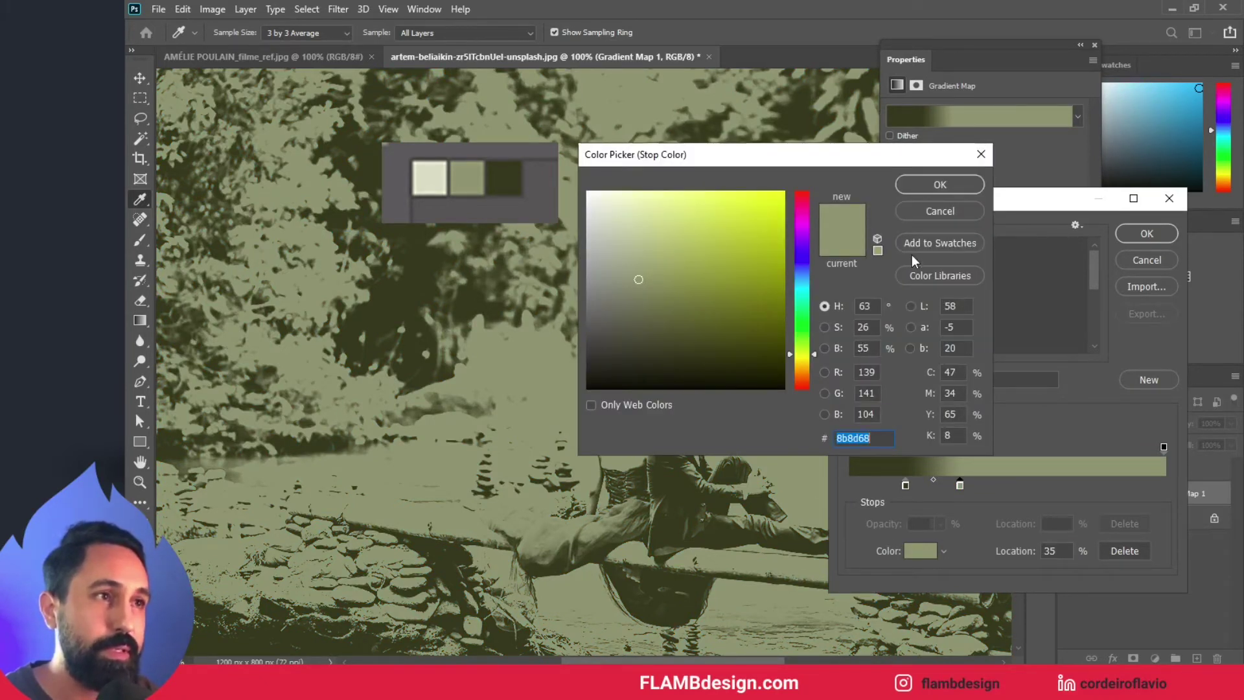
click(929, 224)
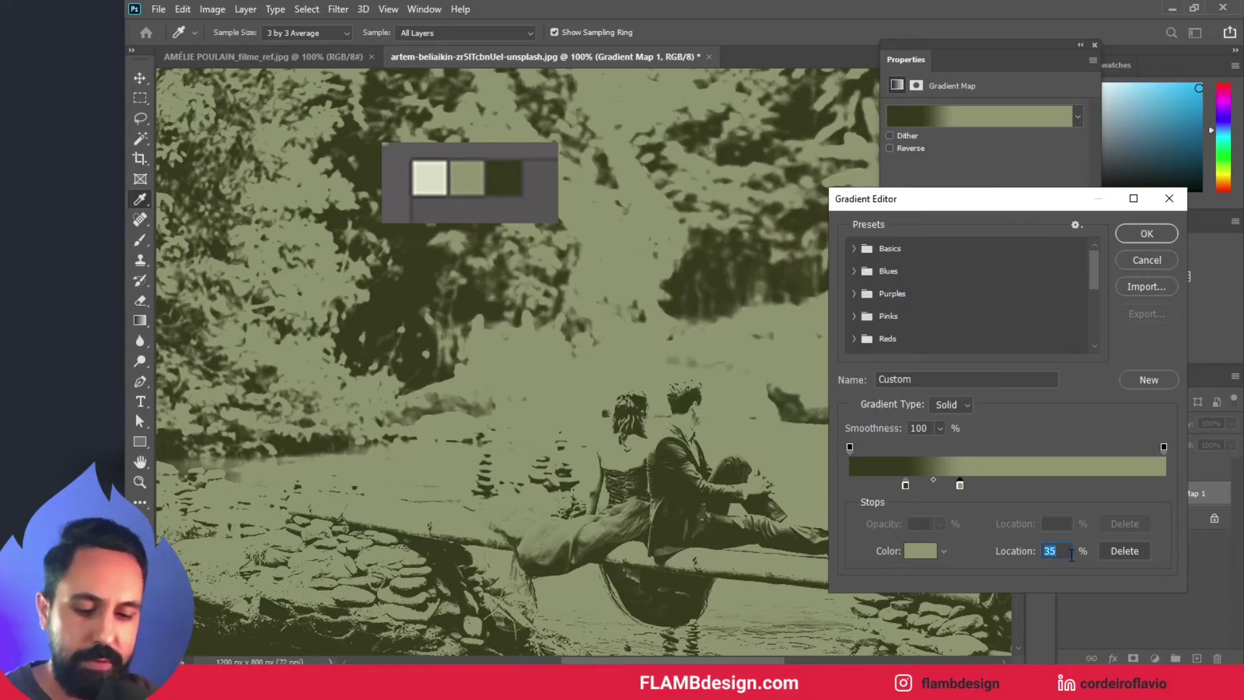
text(55)
key(Return)
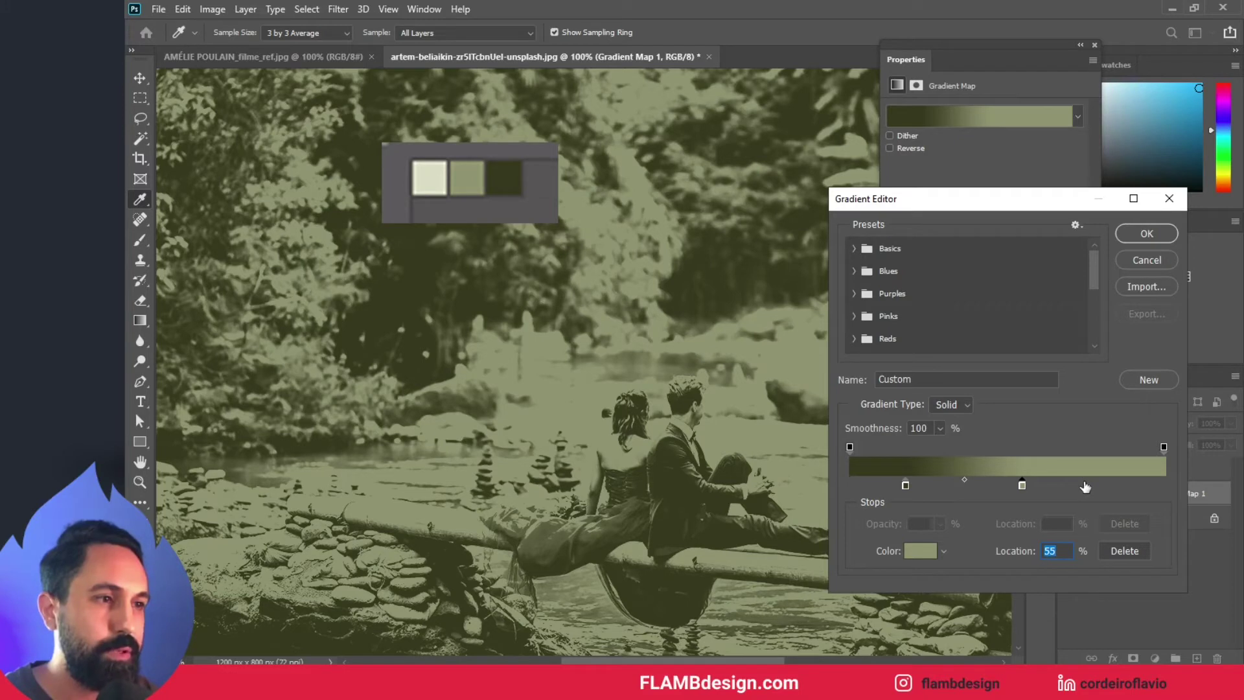
Add a third color stop sampled from the palette's lightest swatch, set its location to 86%, and apply the gradient
click(1082, 485)
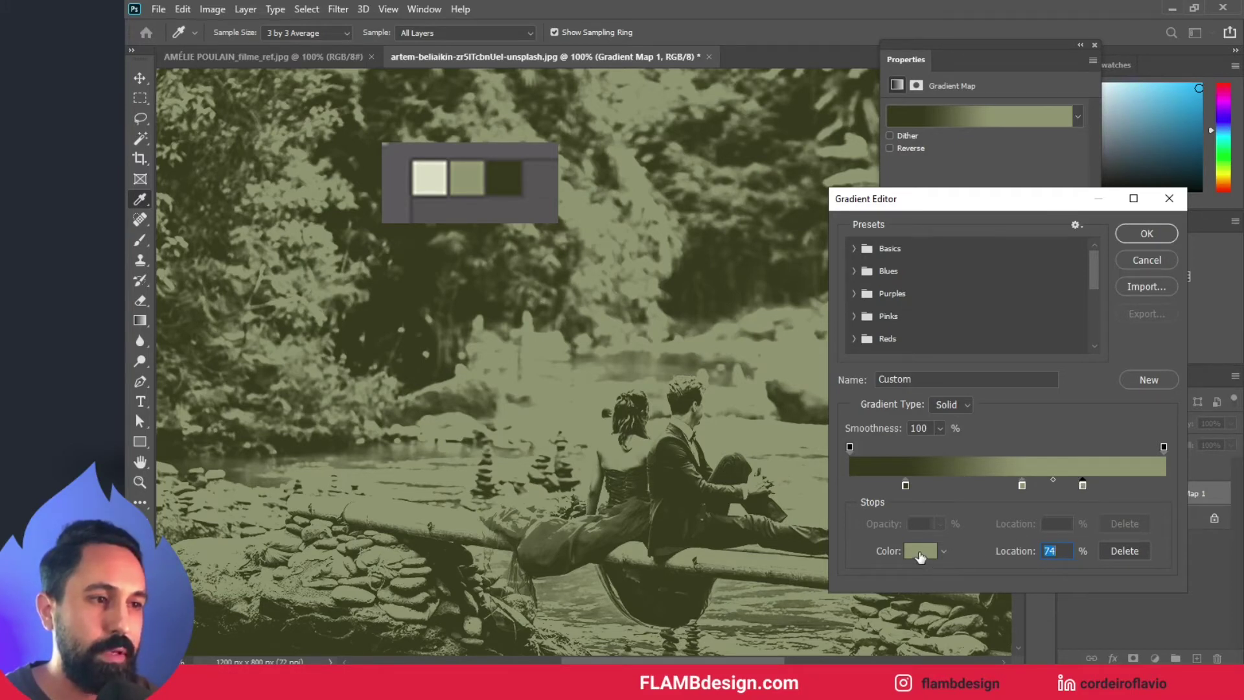
click(920, 552)
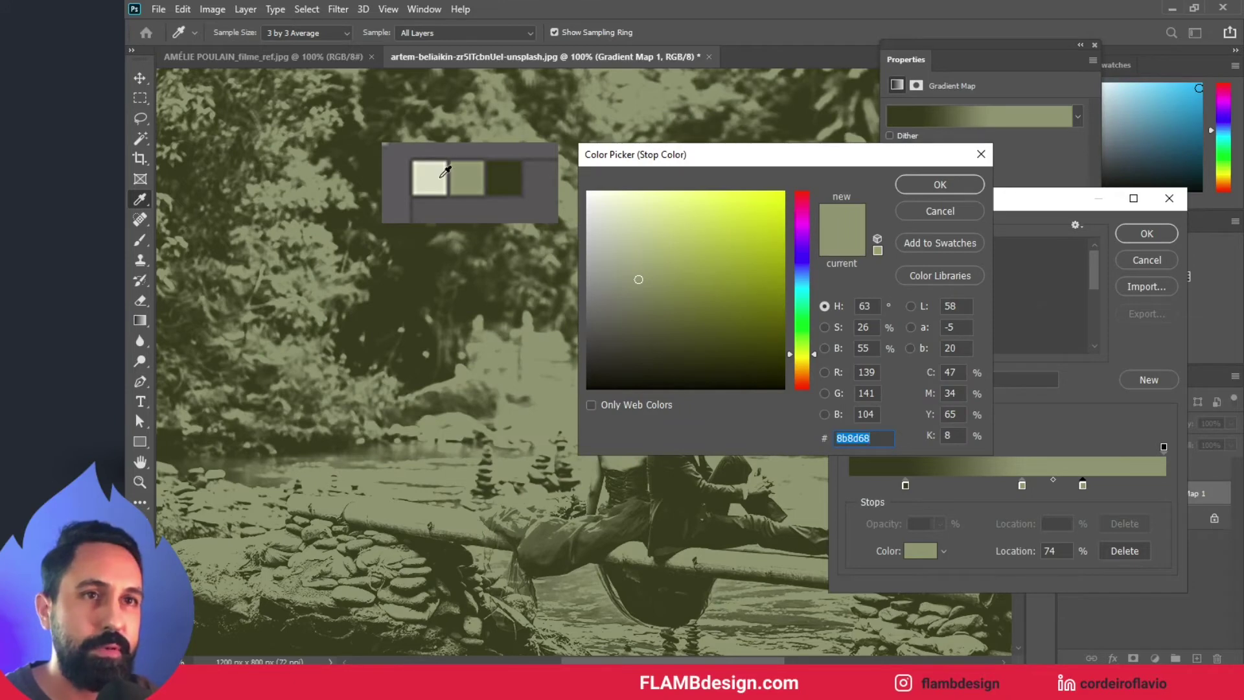
click(440, 184)
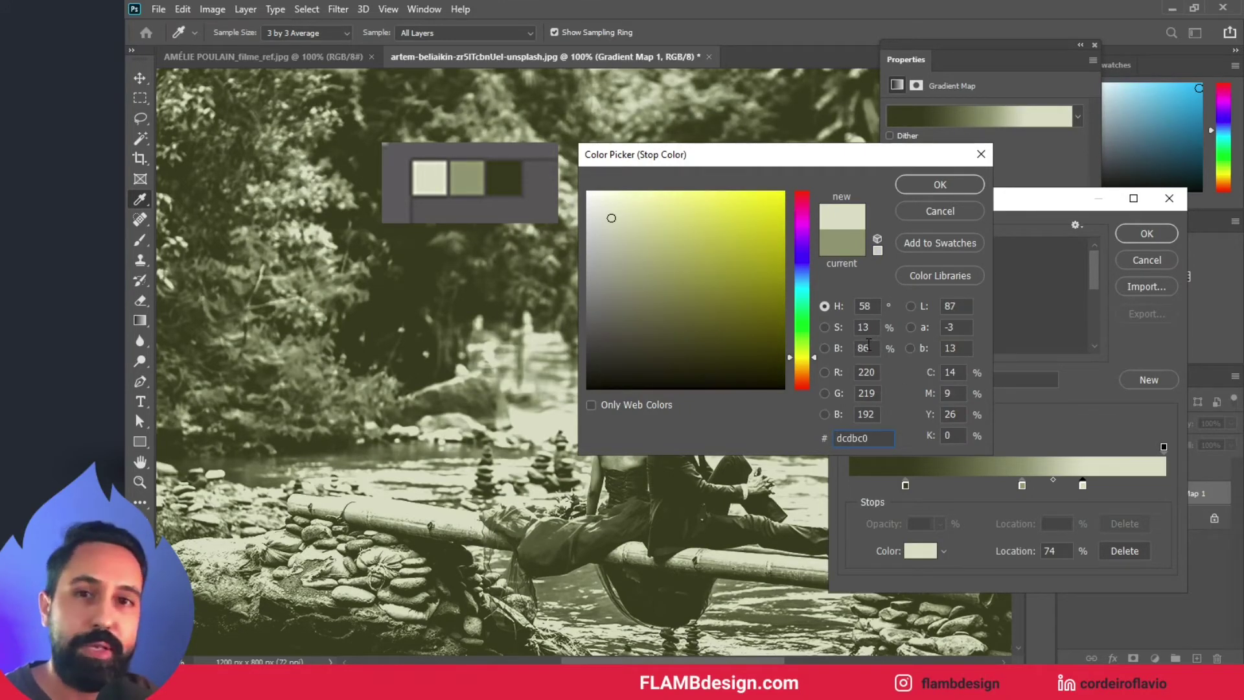
click(939, 185)
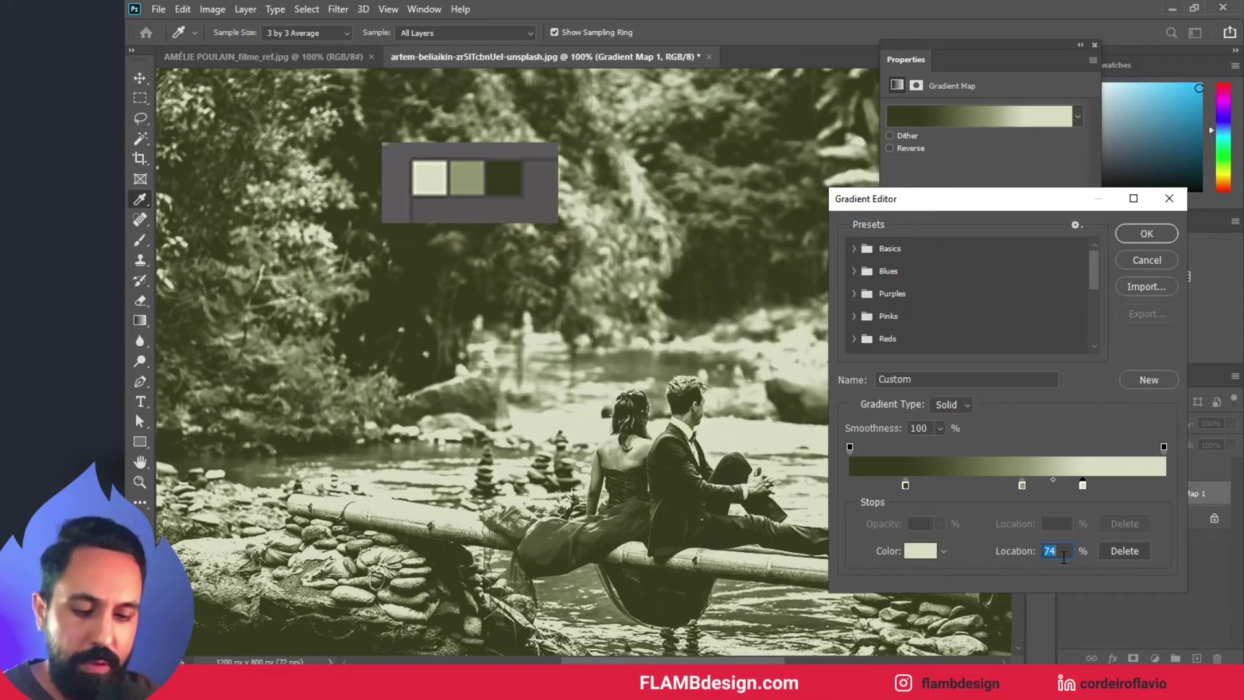
text(86)
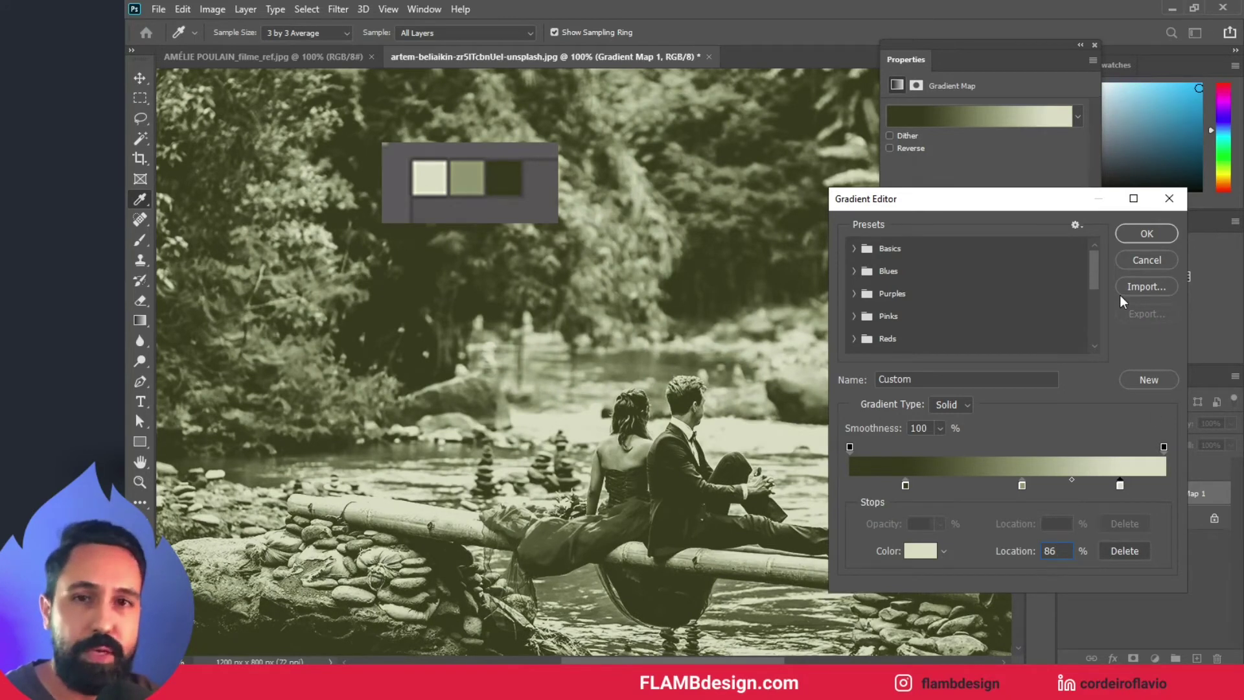
click(1144, 235)
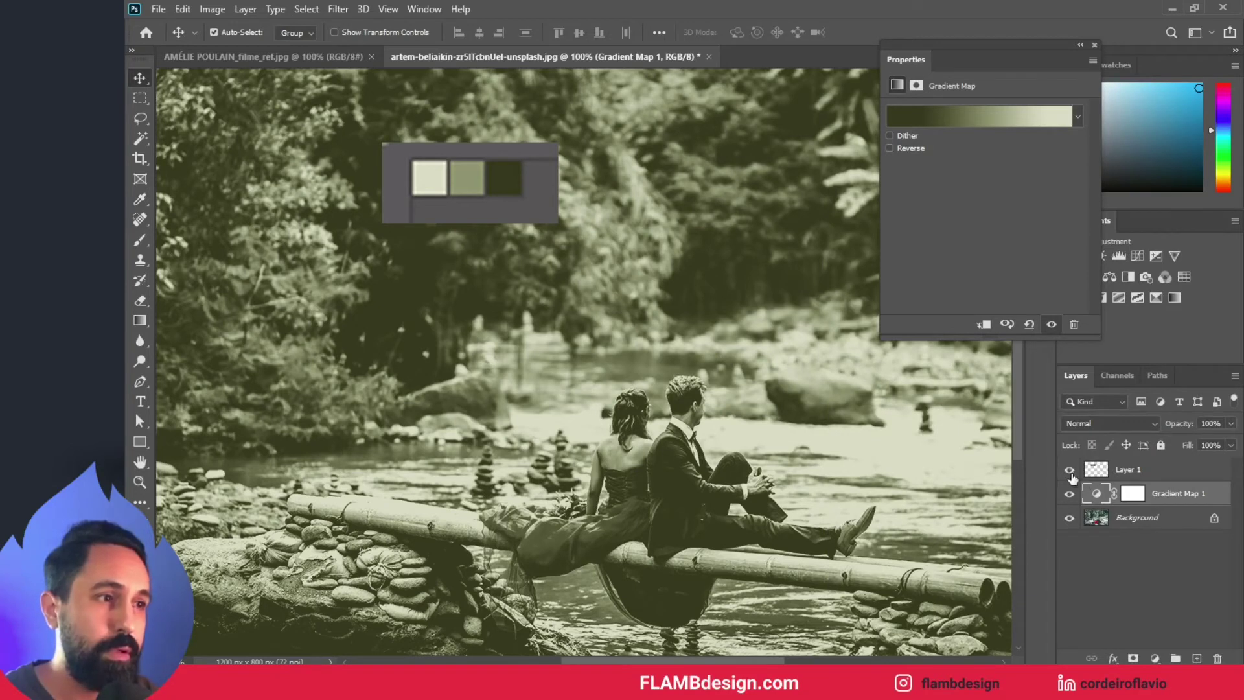
Hide the palette layer and set the Gradient Map layer's blend mode to Hard Light
click(1069, 471)
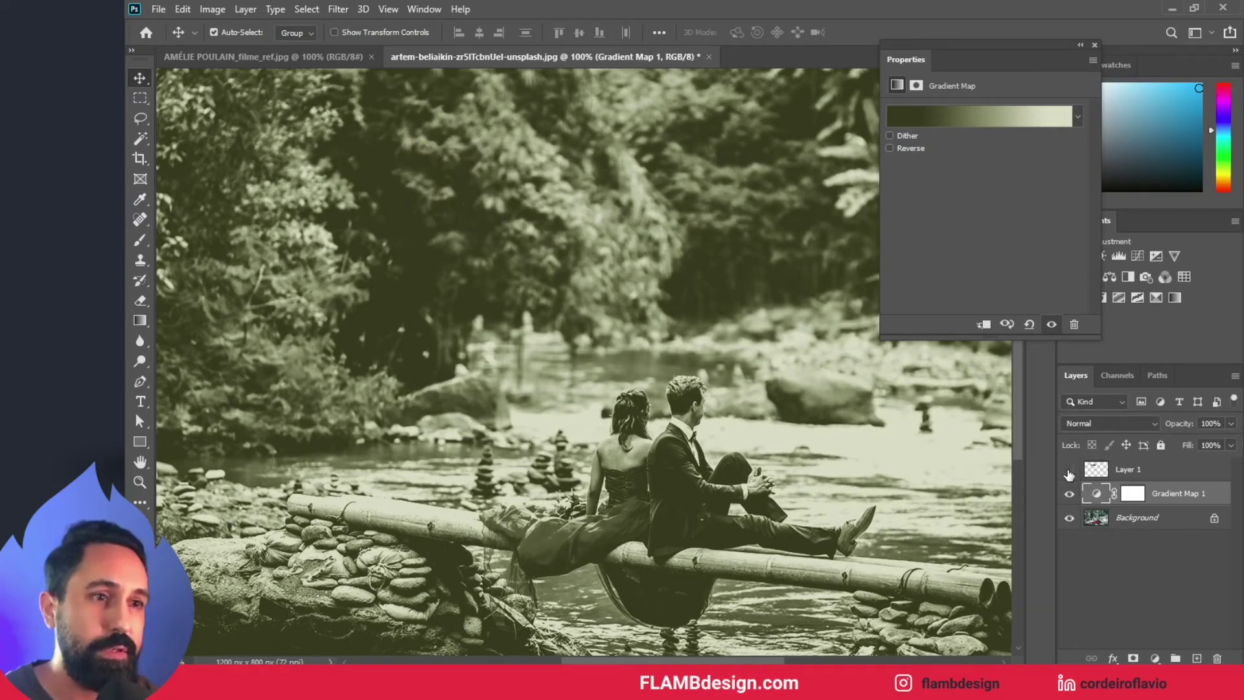
click(1099, 422)
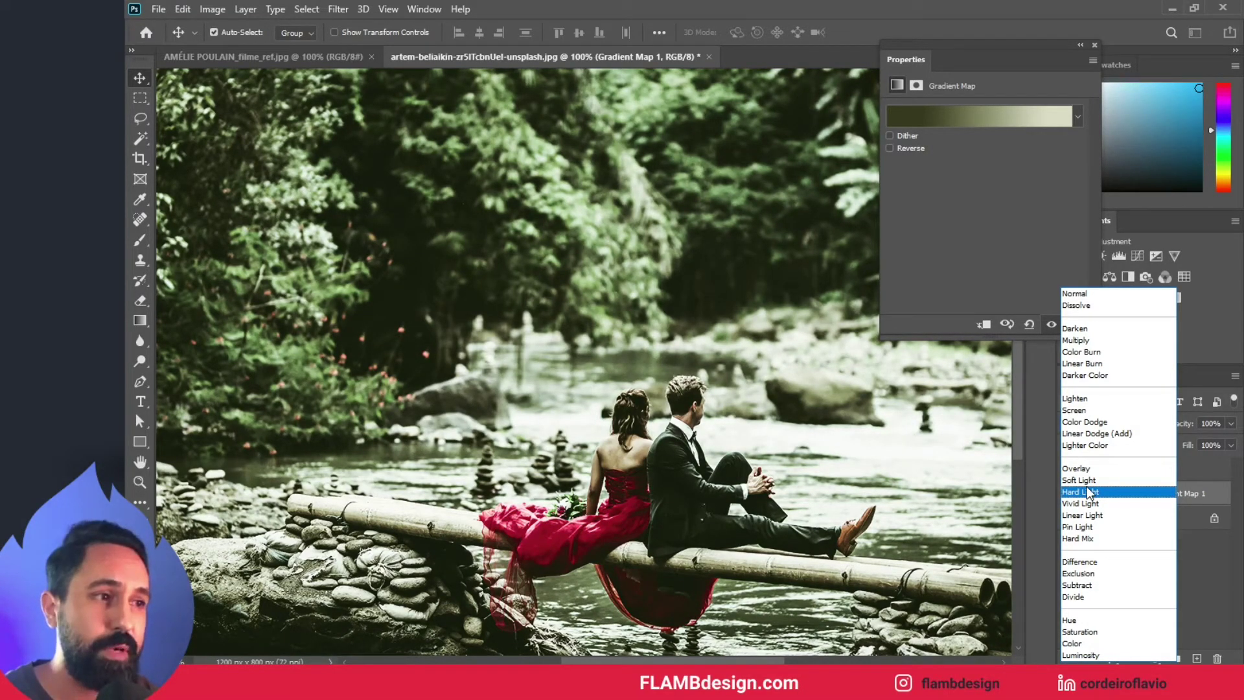
click(1089, 494)
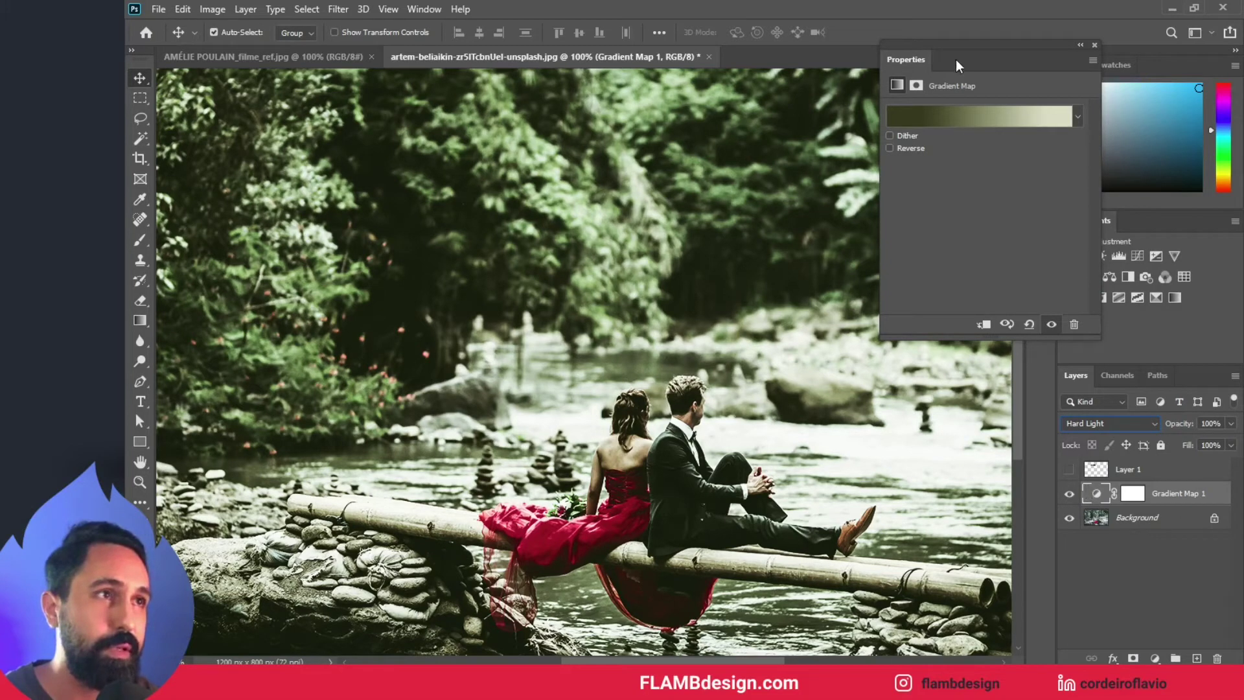
Dock the gradient properties out of the way and compare the graded couple photo with the AMÉLIE POULAIN reference still
drag(964, 54, 1086, 57)
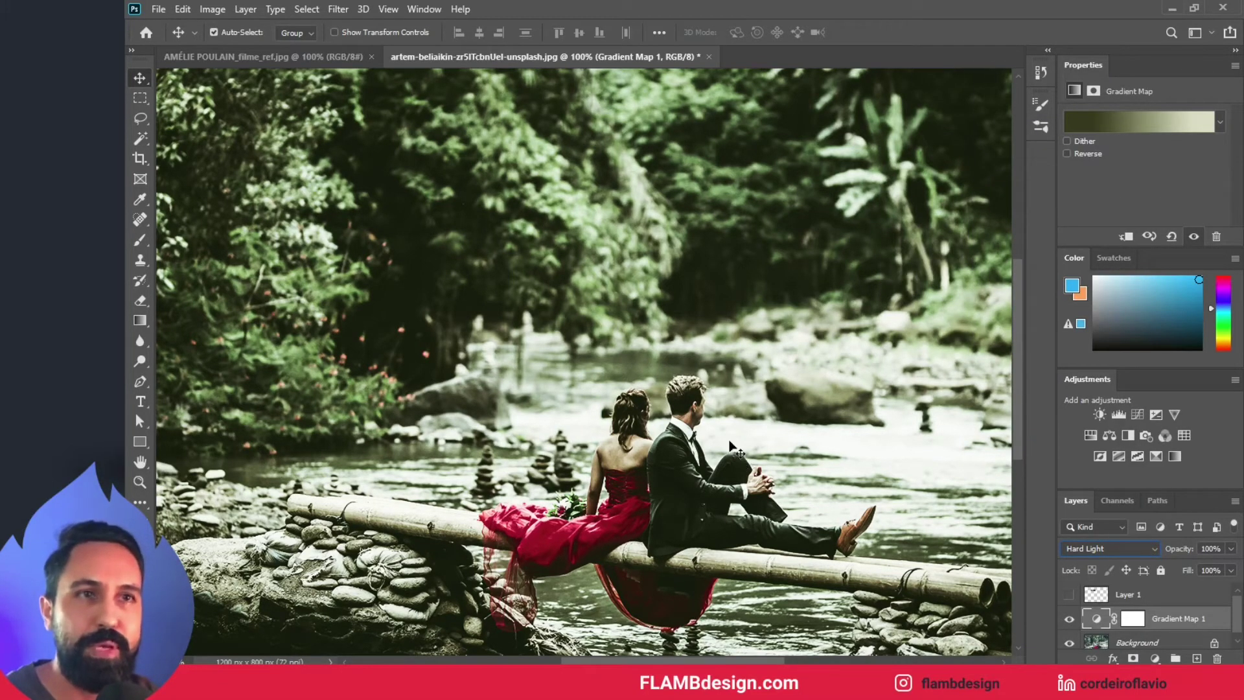
click(345, 53)
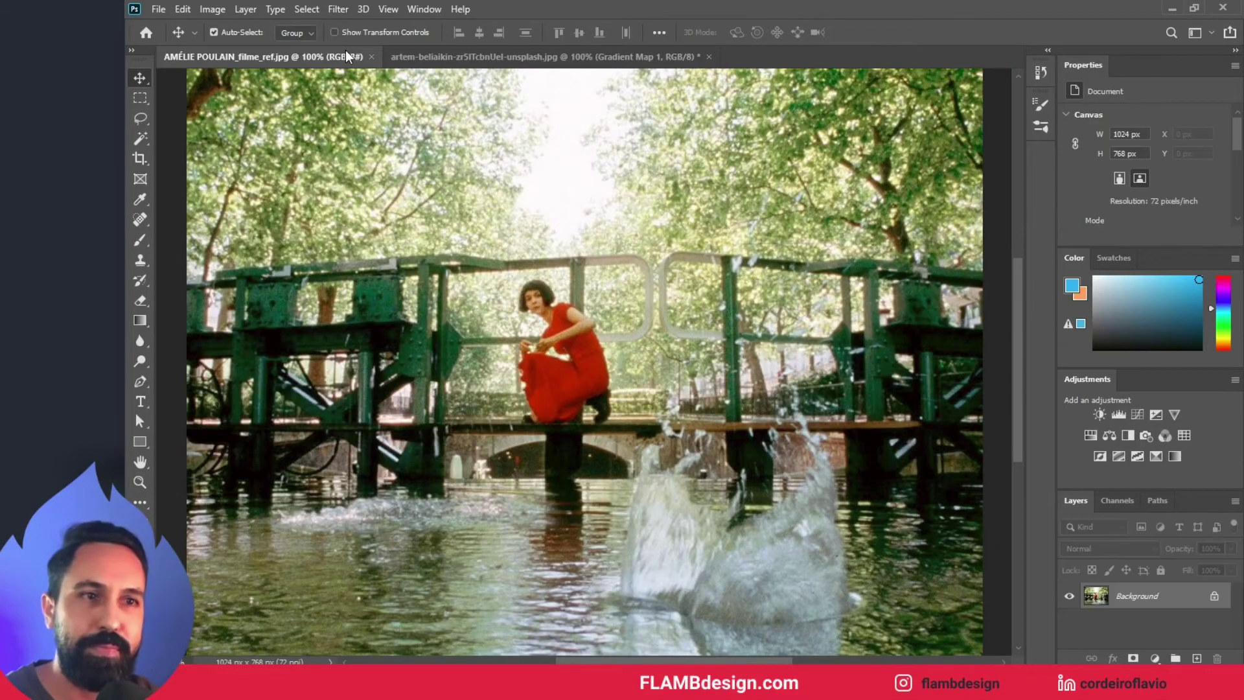
click(541, 63)
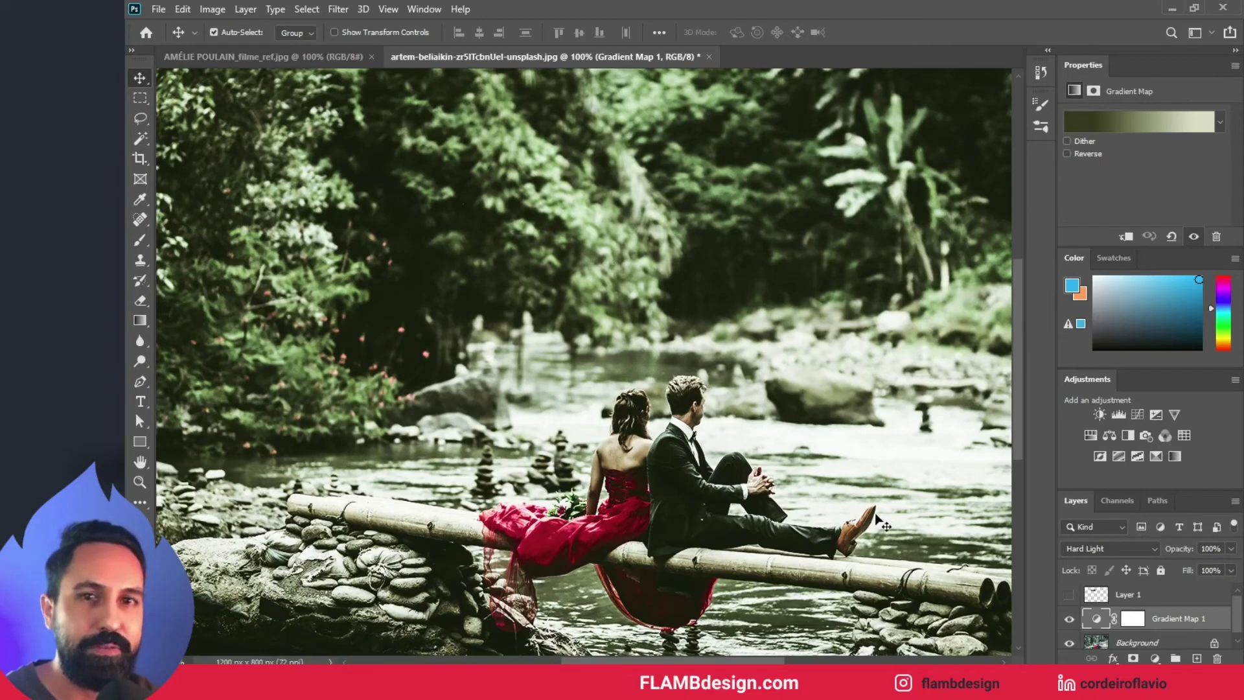
scroll(1123, 601, down, 1)
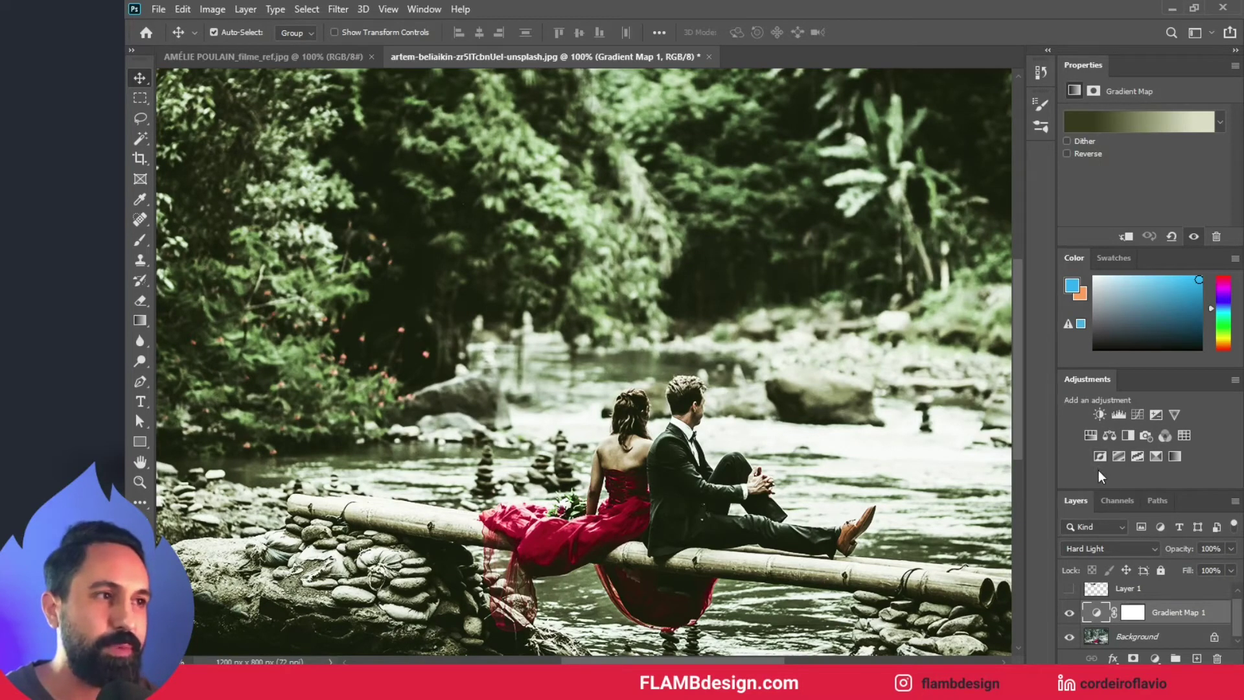
Add a Curves adjustment above the Gradient Map, anchor a point in the shadows and pull the midtone point below the diagonal to darken the lighter tones
drag(1096, 70, 869, 66)
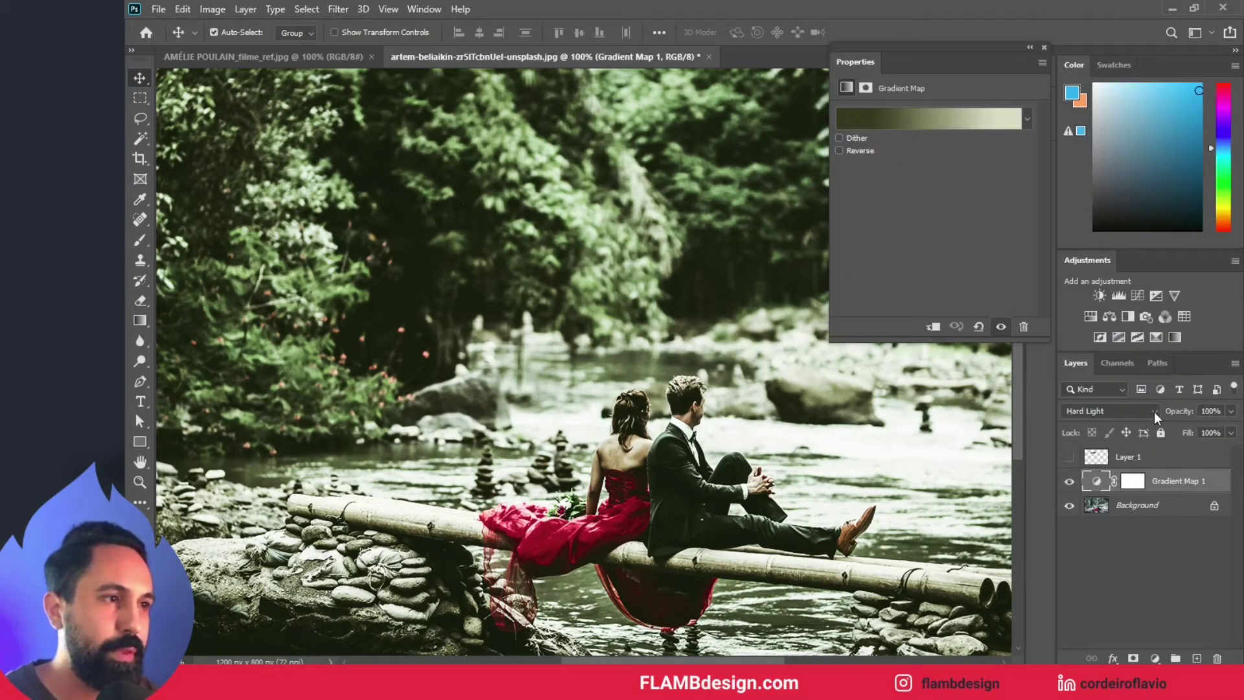
click(1137, 295)
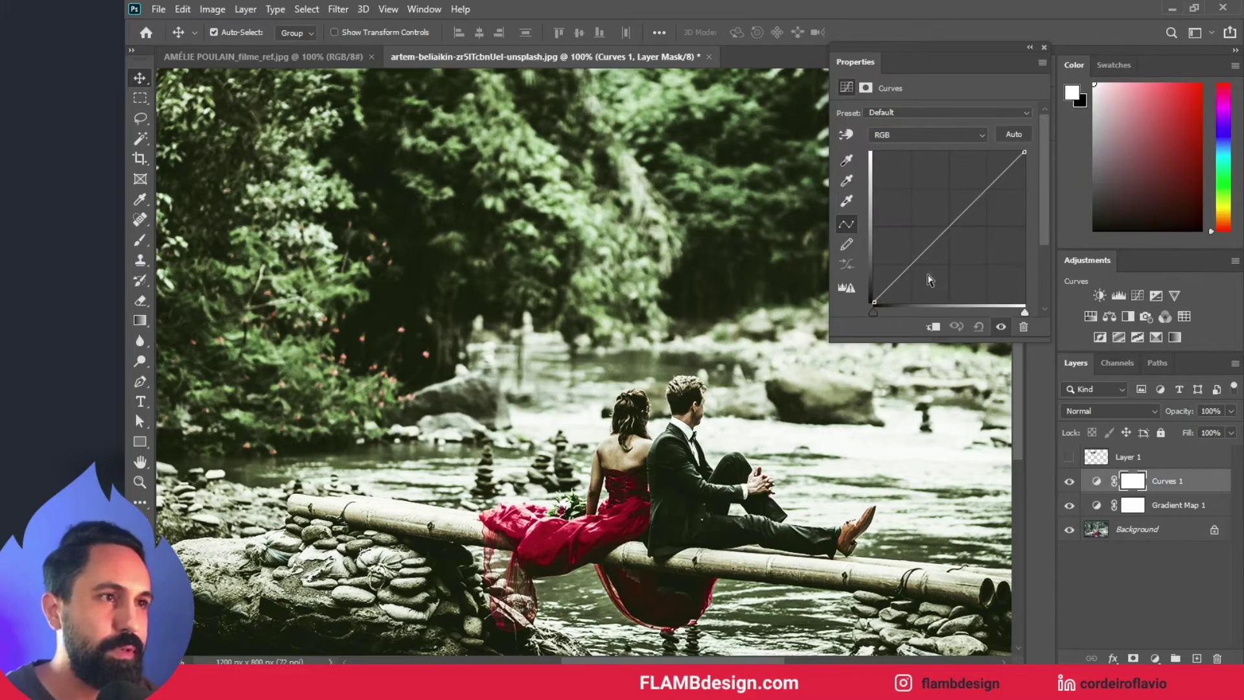
click(945, 231)
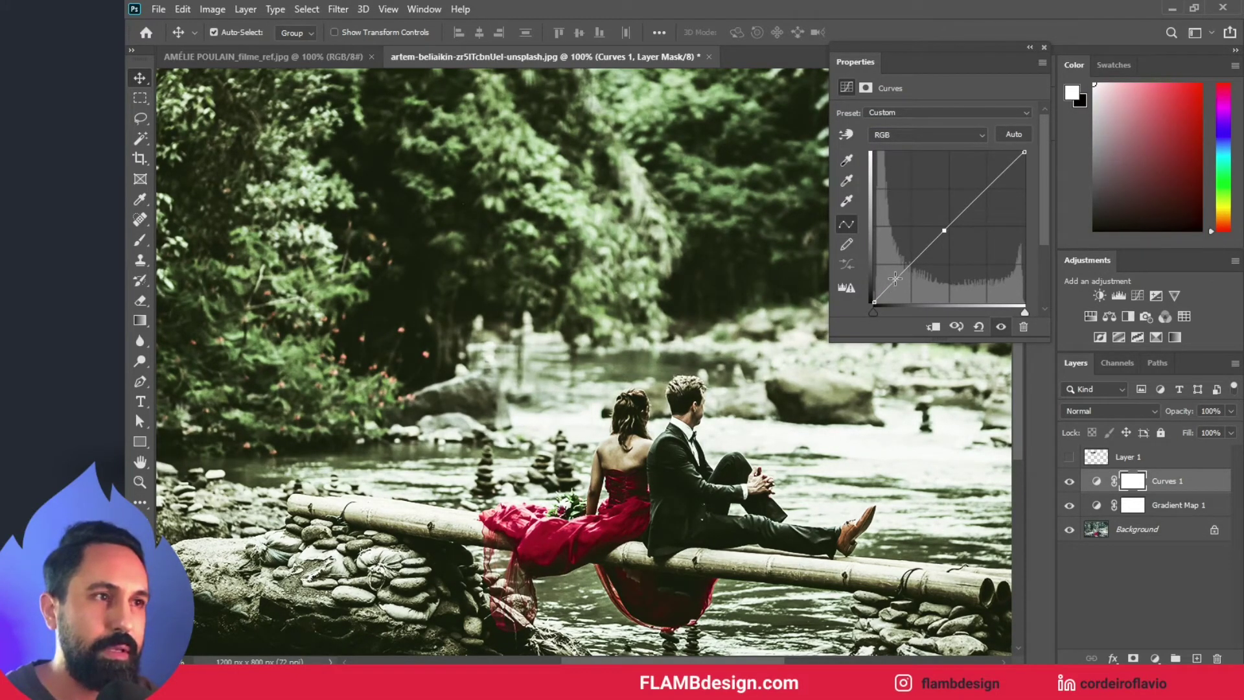
drag(894, 279, 900, 282)
drag(944, 231, 980, 220)
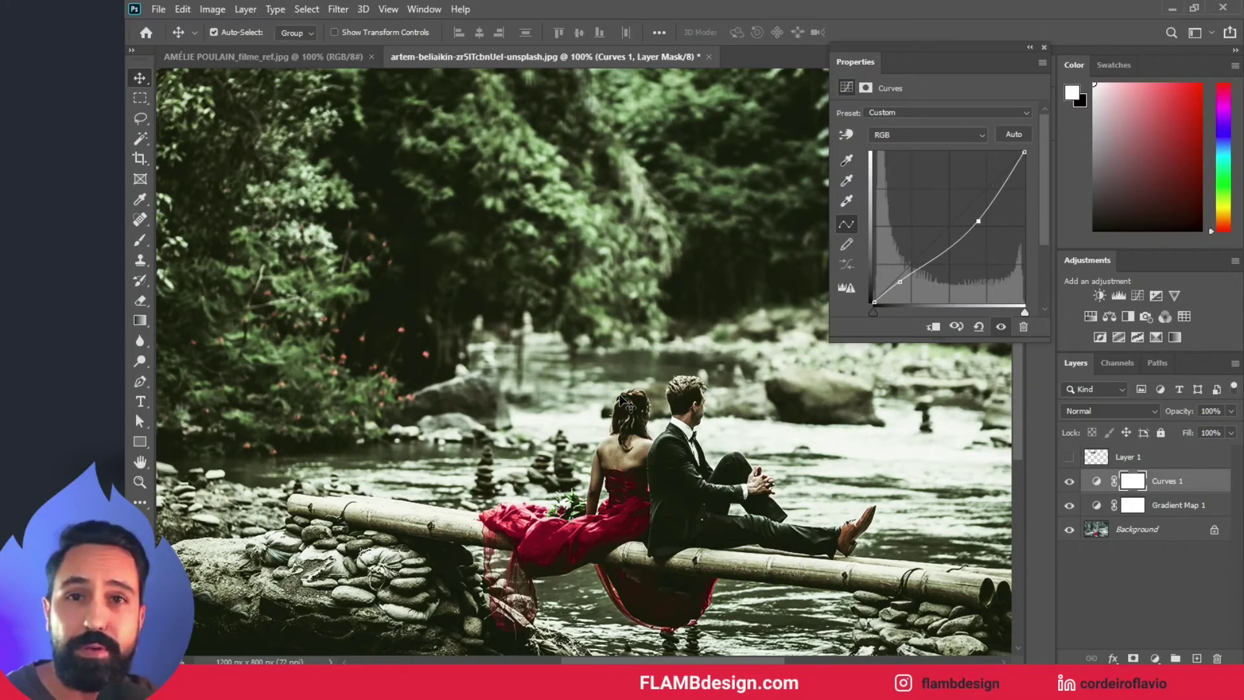
scroll(624, 405, down, 2)
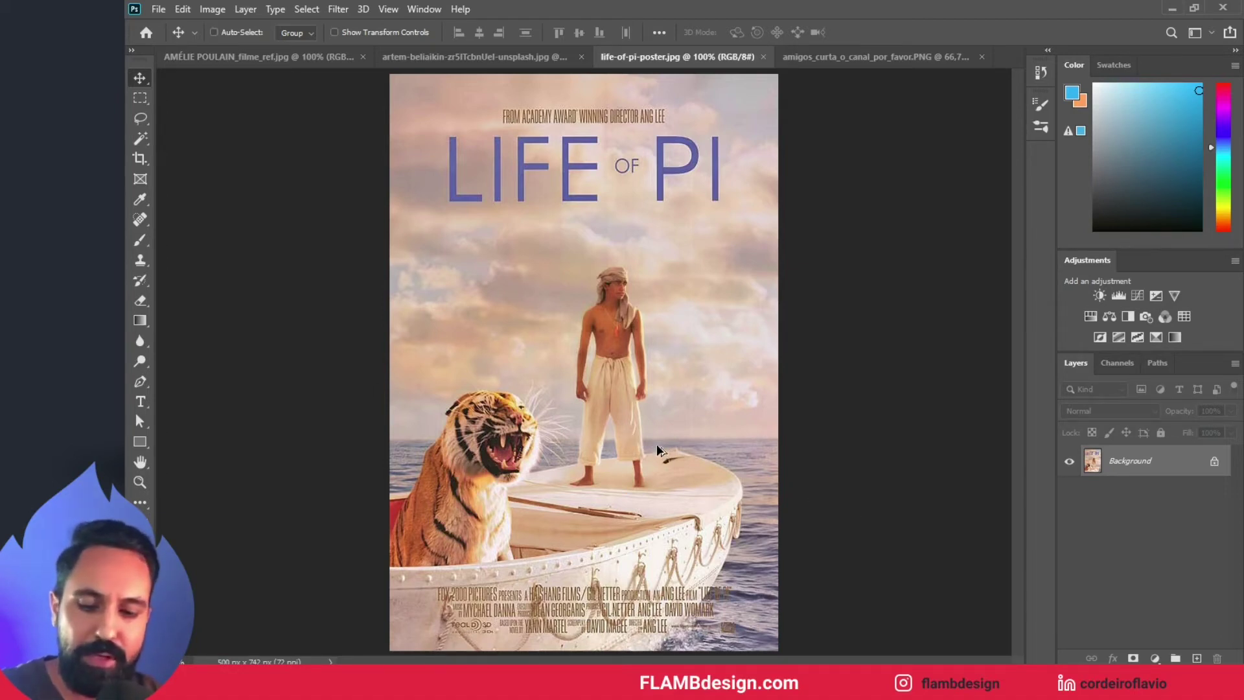
Set up a Save for Web export of the Life of Pi poster as PNG-8 with 3 colors
key(ctrl+alt+shift+s)
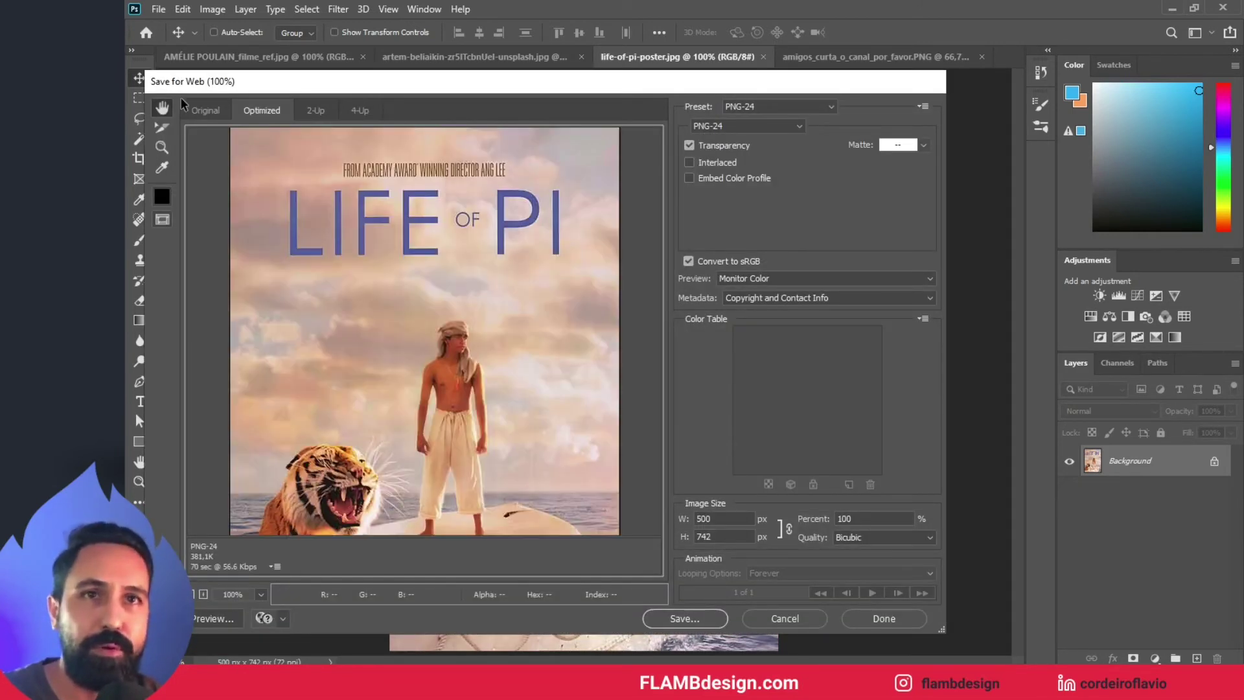
click(765, 125)
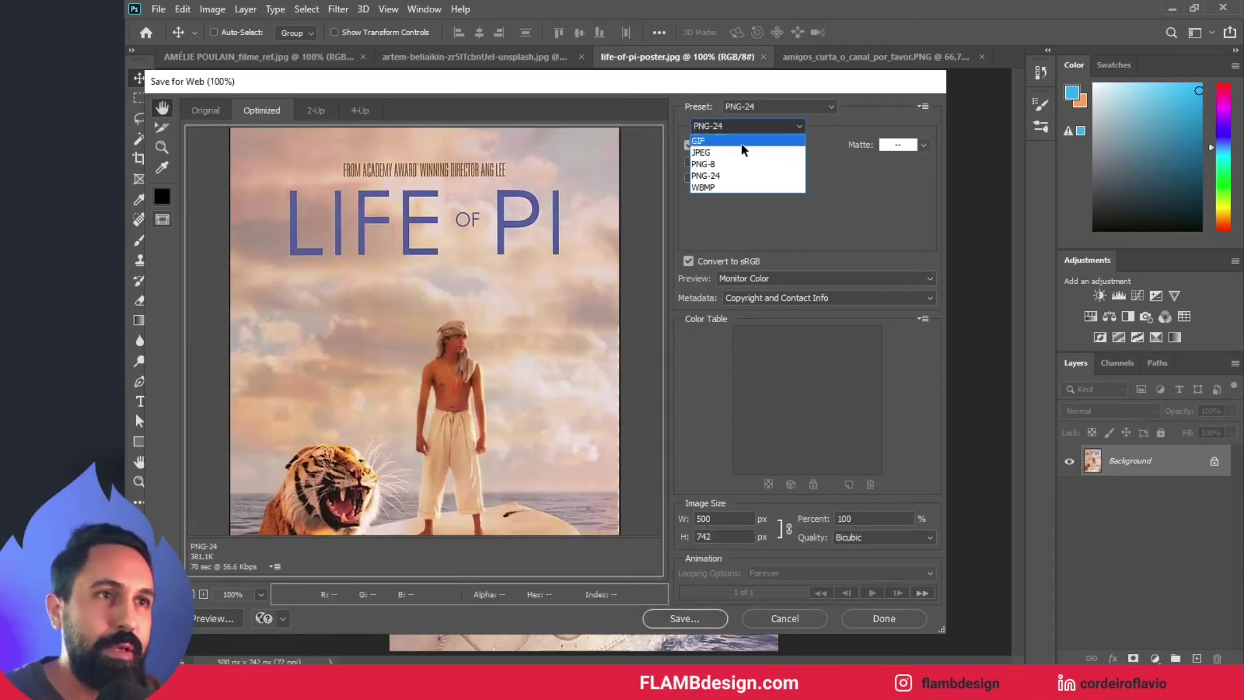
click(726, 163)
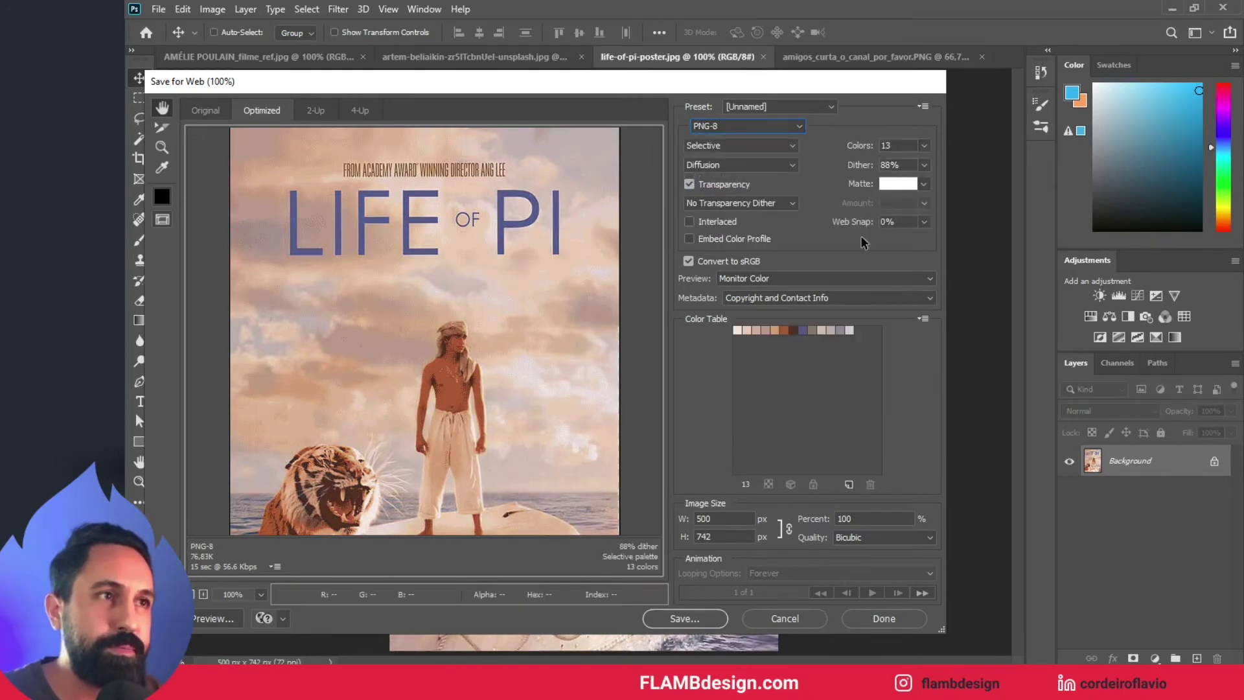
double_click(883, 144)
text(3)
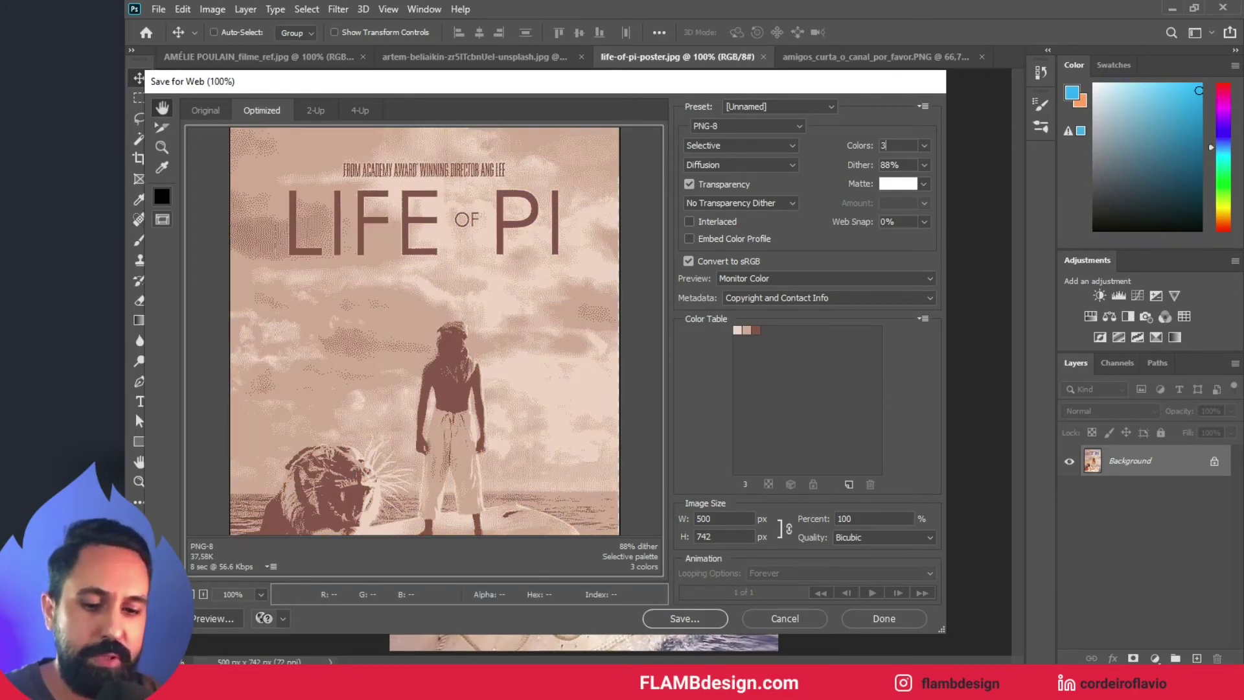
Capture the poster's three-color table with the Snipping Tool (Ferramenta de Captura), then leave the web export without saving
click(859, 680)
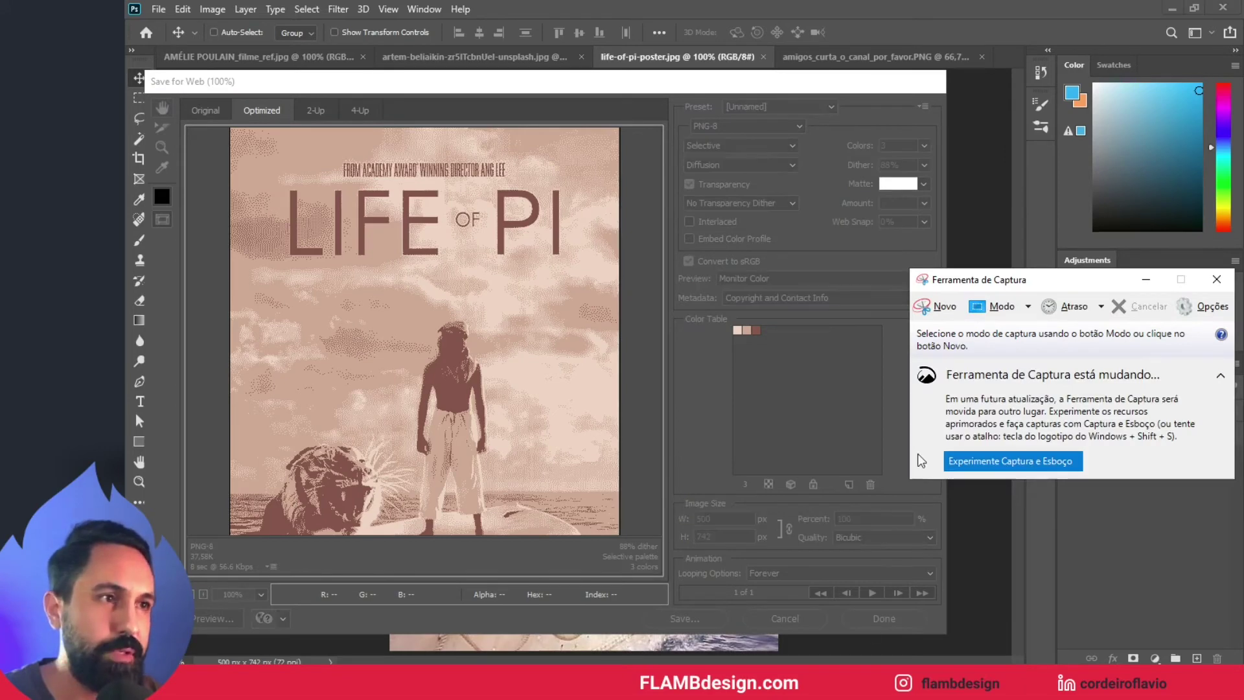
click(942, 307)
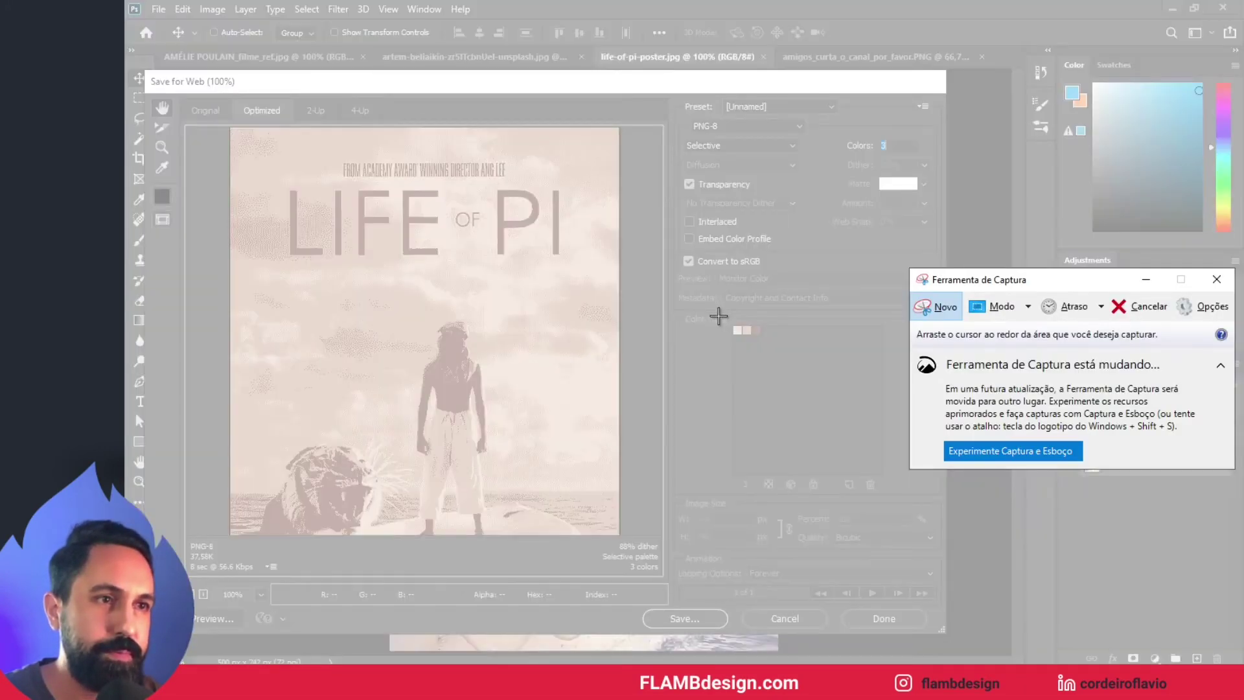
drag(719, 317, 770, 347)
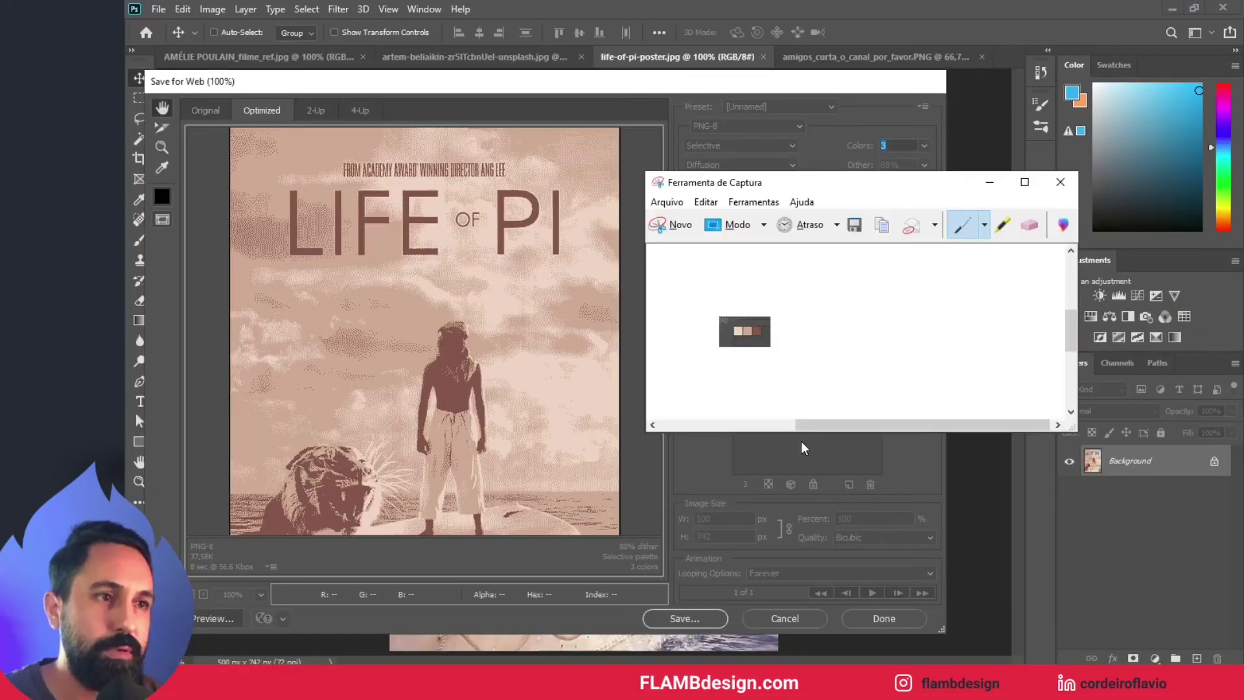
drag(842, 183, 909, 271)
click(1056, 270)
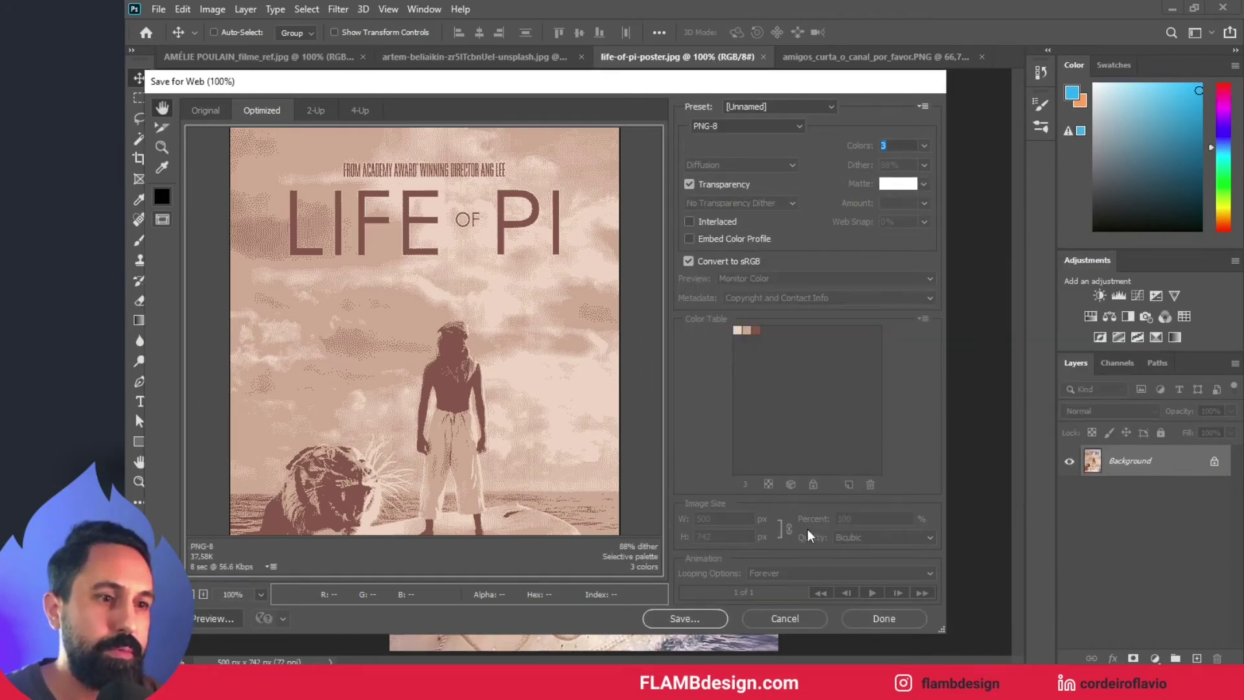
click(785, 619)
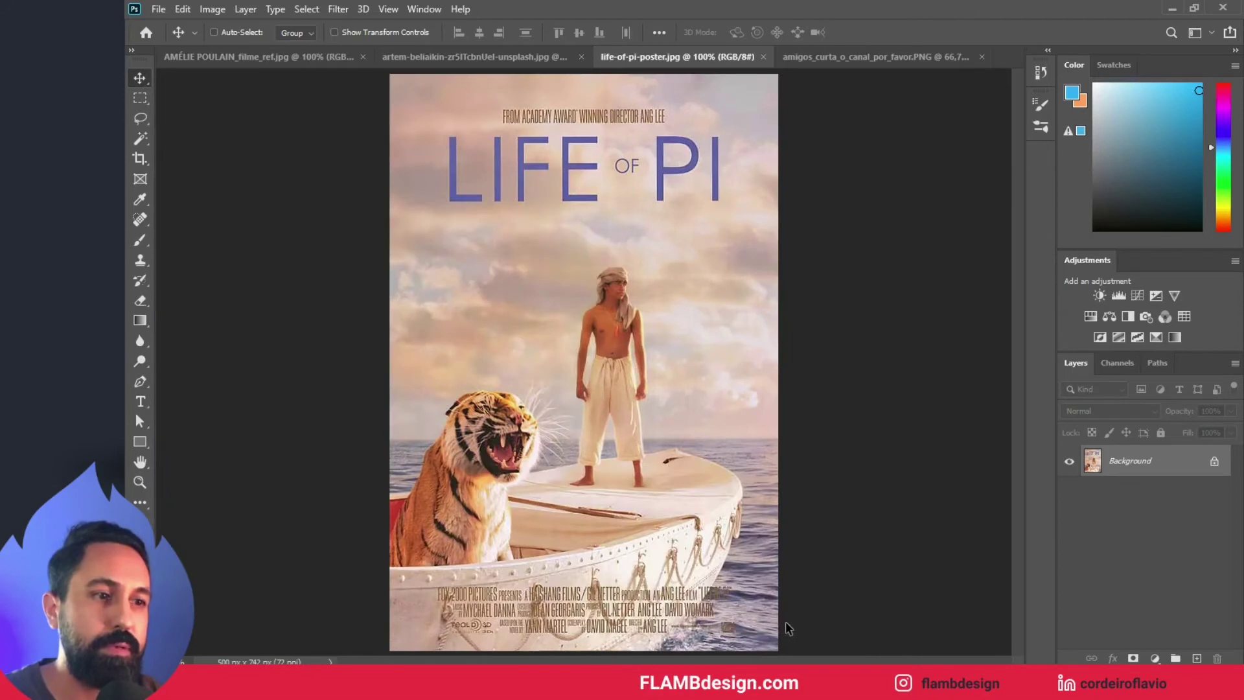
Compare the boat photo amigos_curta_o_canal_por_favor.PNG with the poster and add a Gradient Map adjustment layer to the photo
click(811, 58)
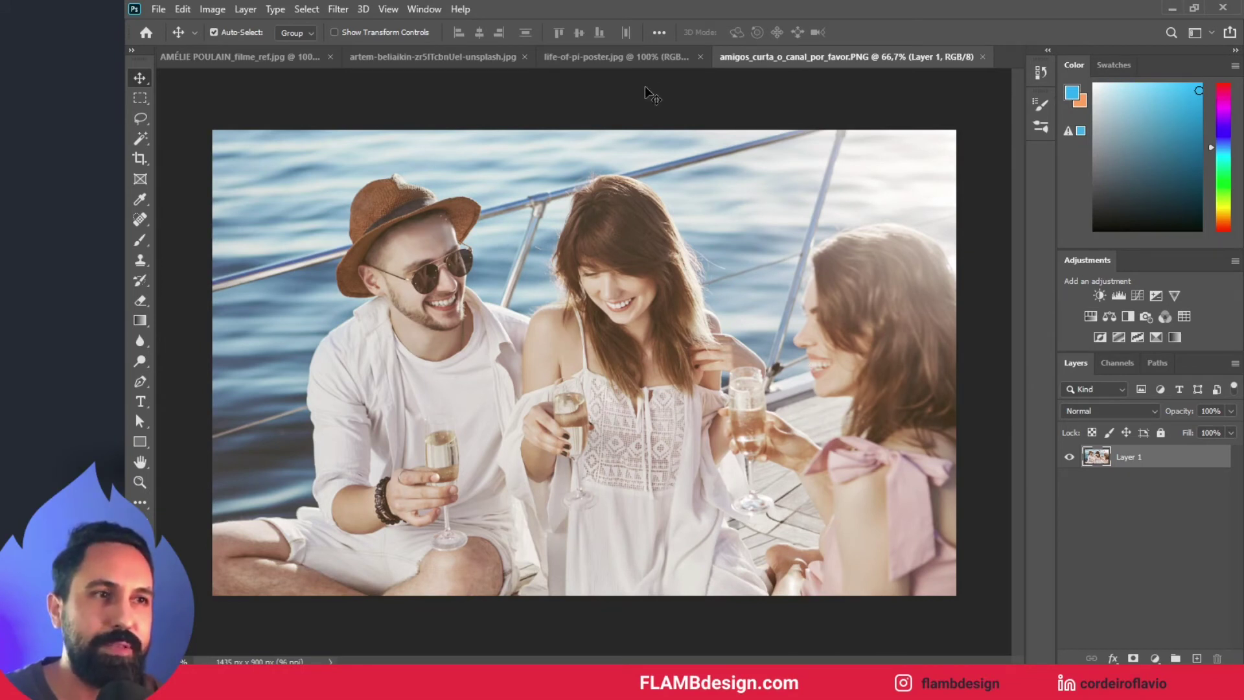
click(632, 65)
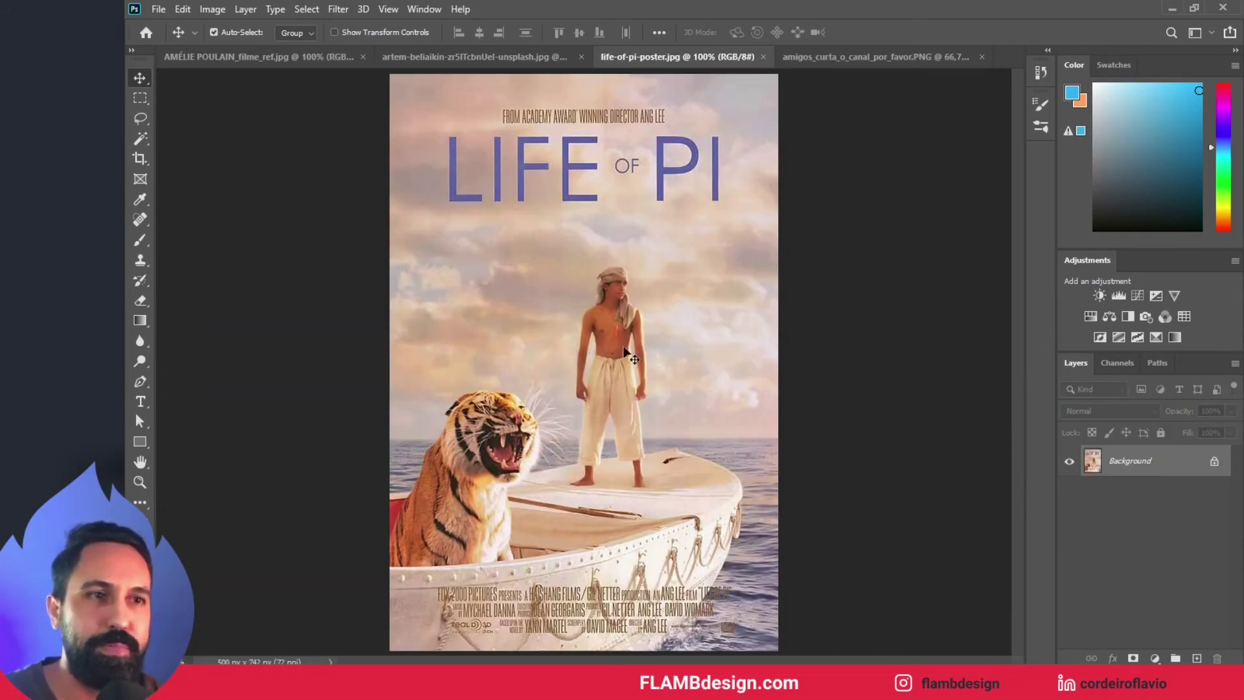
click(884, 61)
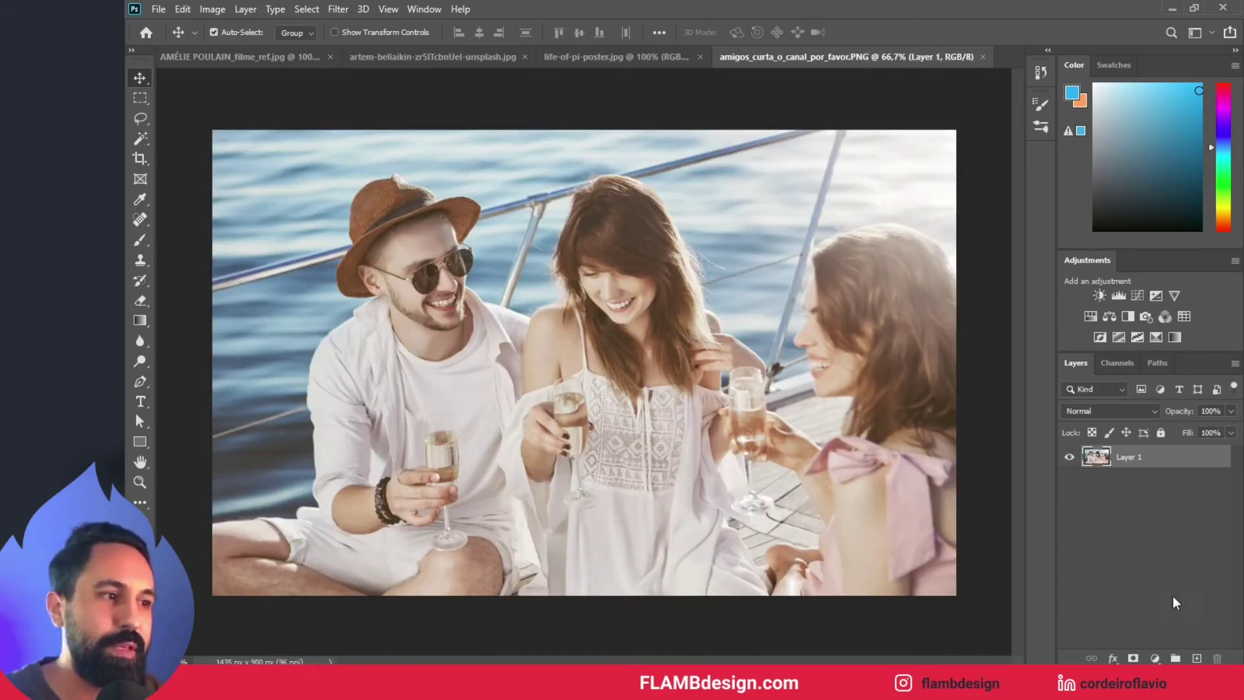
click(1175, 338)
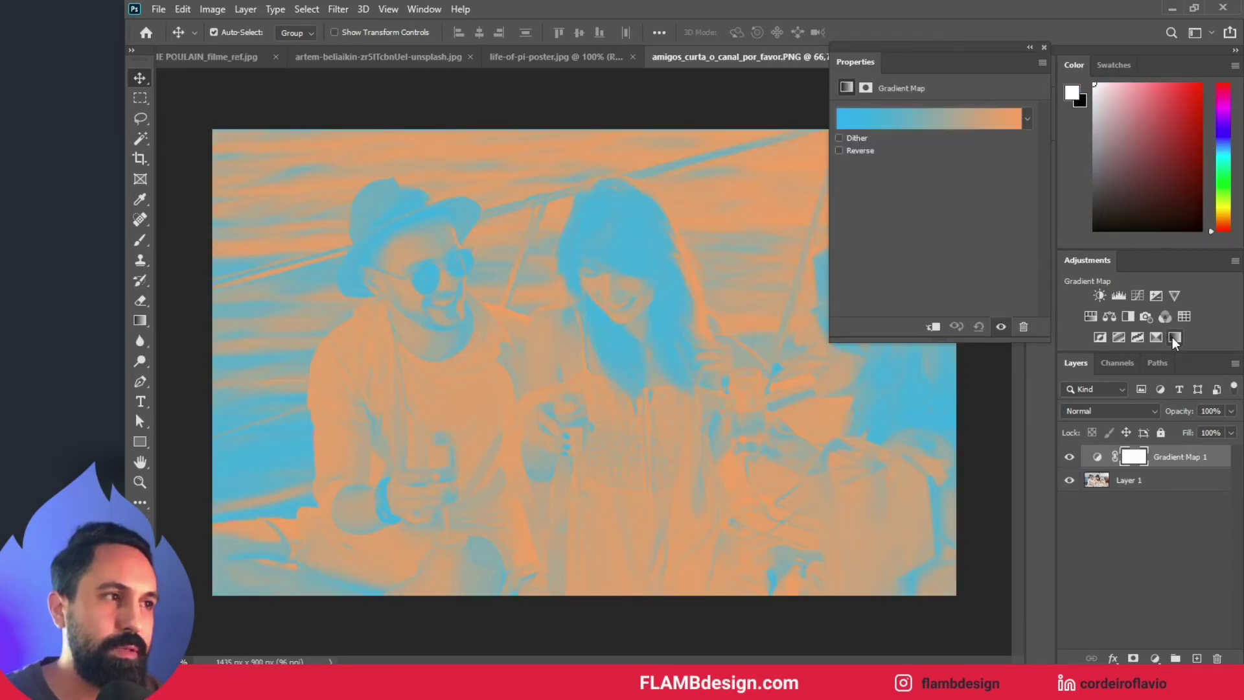
click(1098, 457)
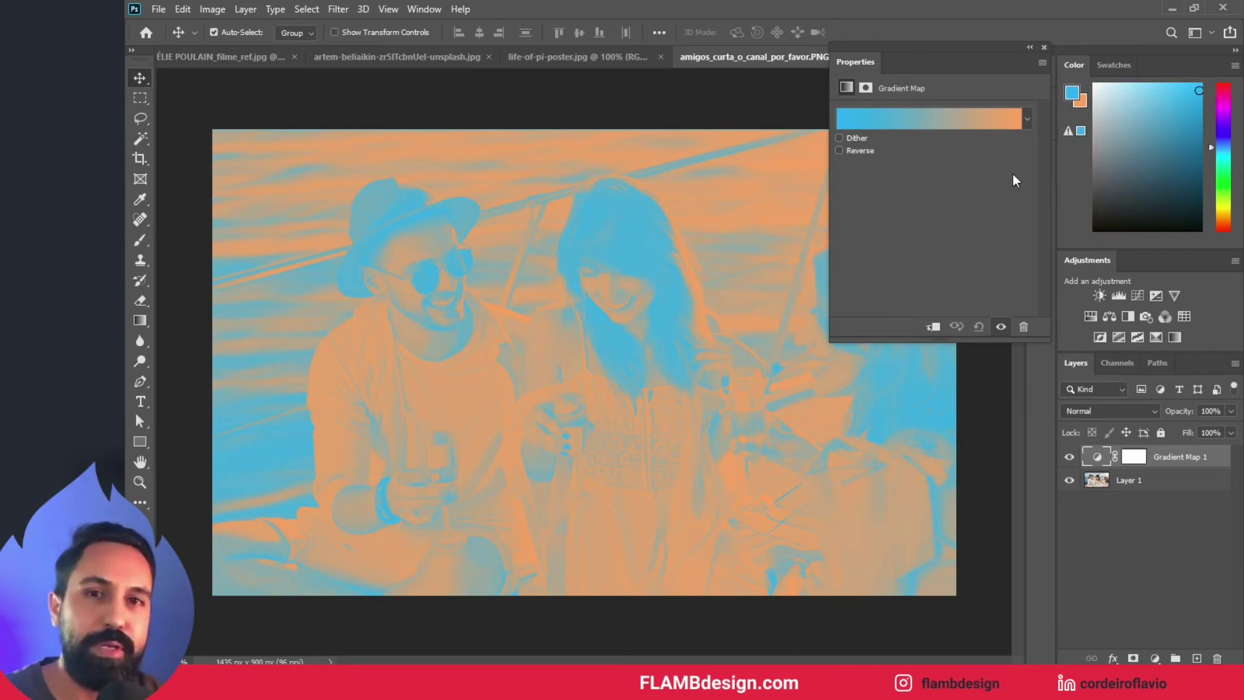
click(1027, 119)
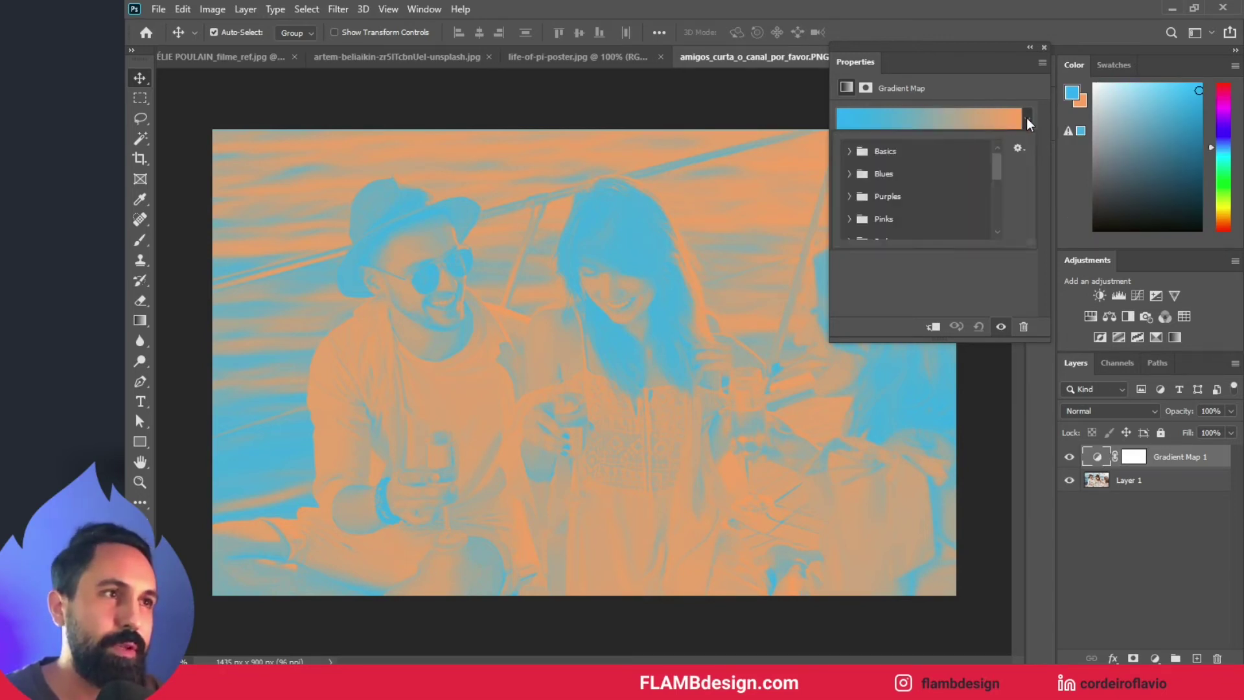
click(1026, 118)
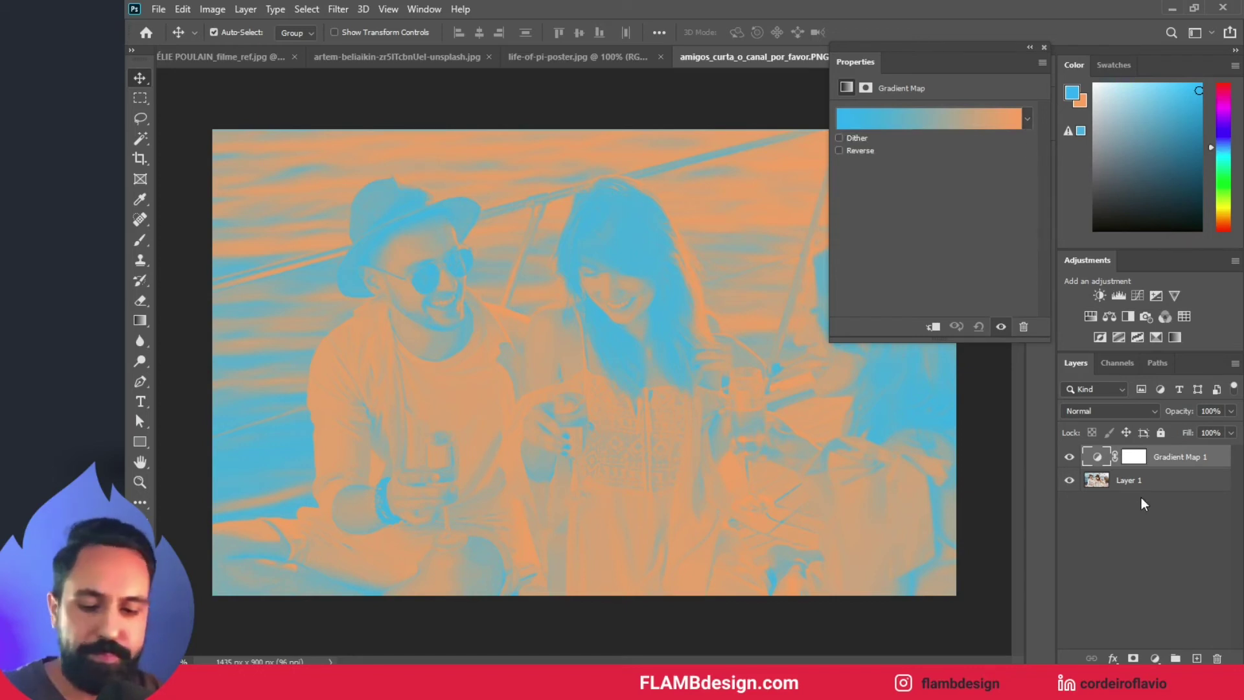
Paste the captured palette into the friends photo and enlarge it to about 374 × 328 px over the man in the hat
key(ctrl+v)
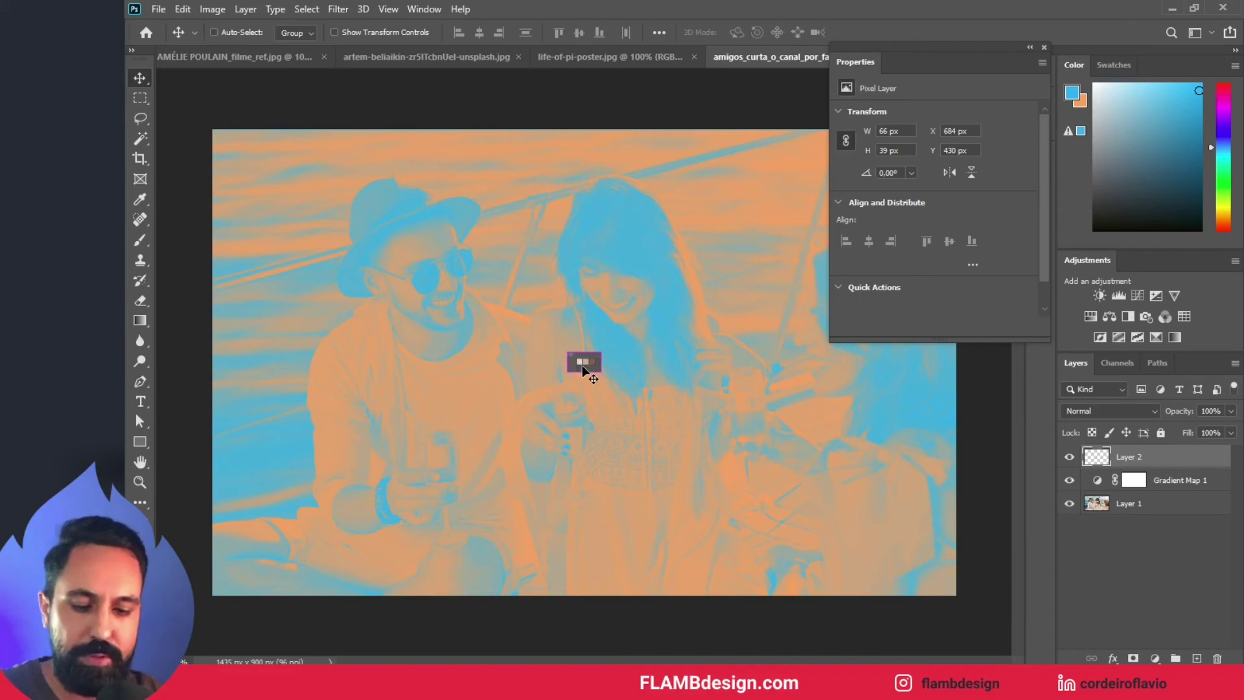
key(ctrl+t)
drag(602, 373, 769, 522)
drag(731, 456, 430, 232)
key(Return)
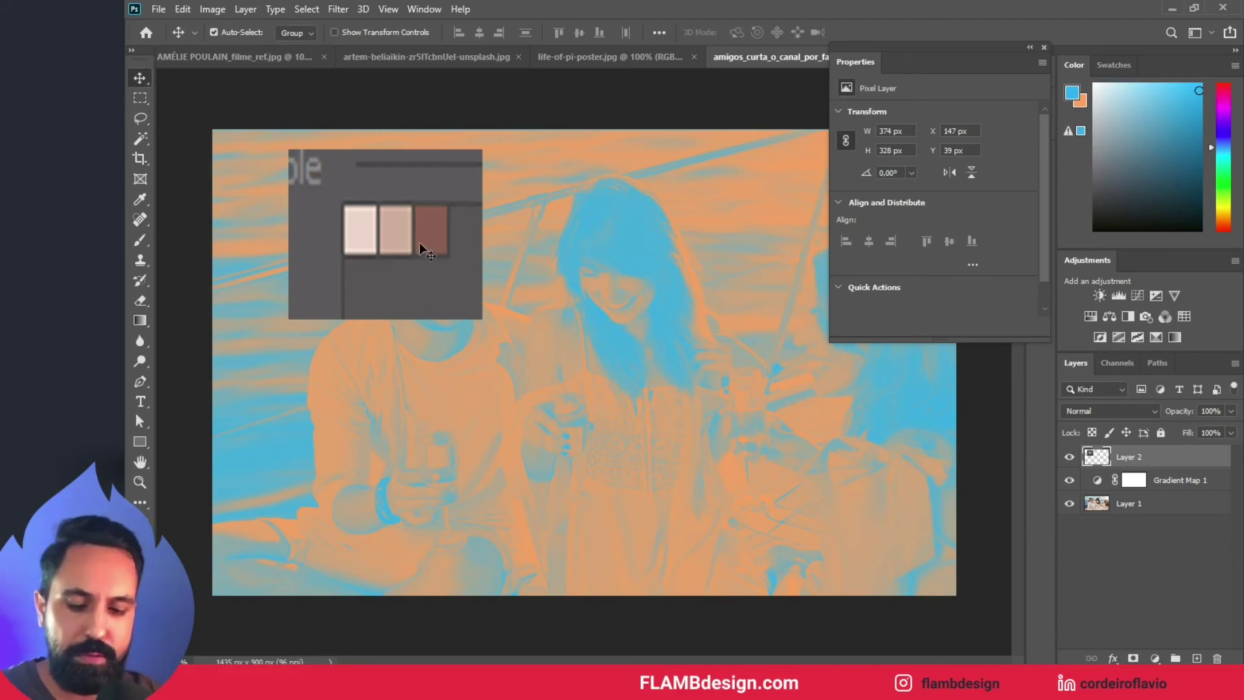
key(z)
key(ctrl+minus)
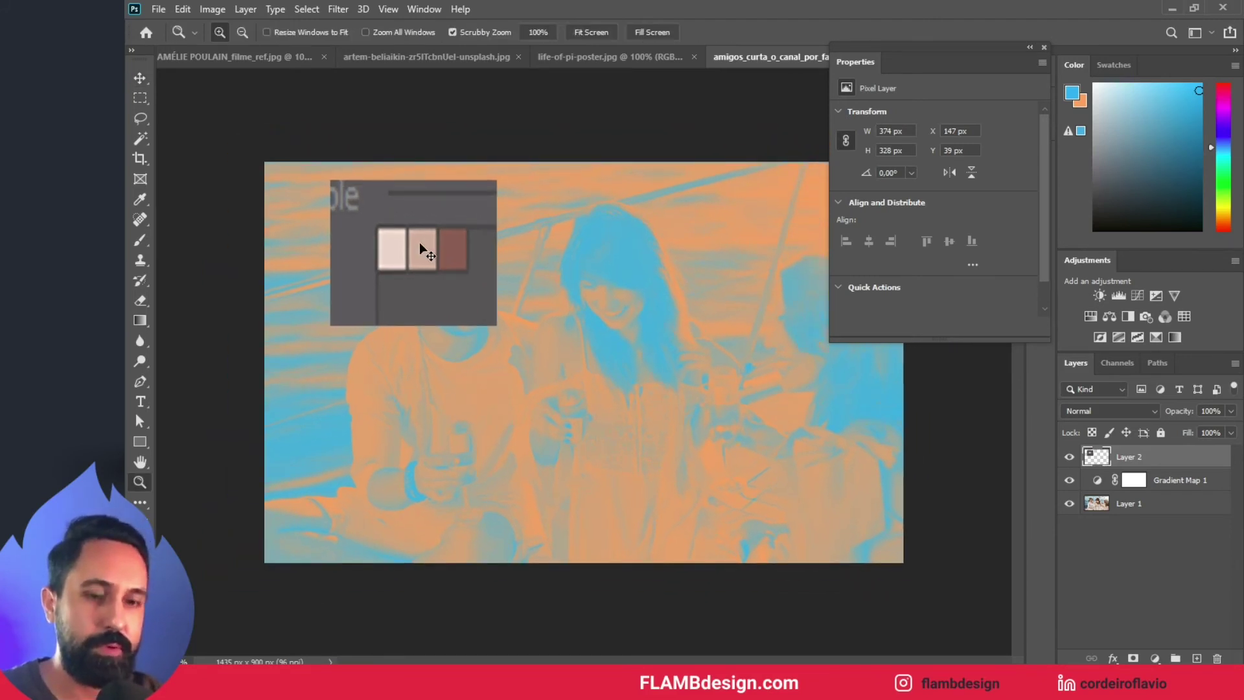
key(ctrl+plus)
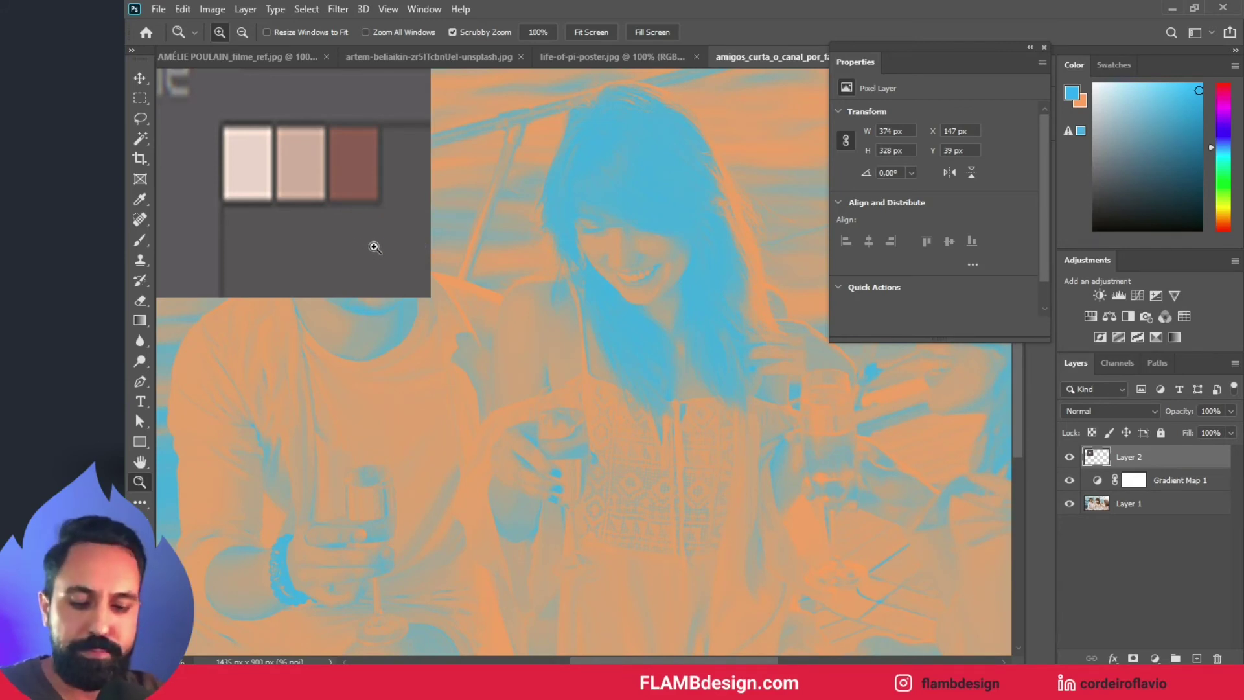
key(v)
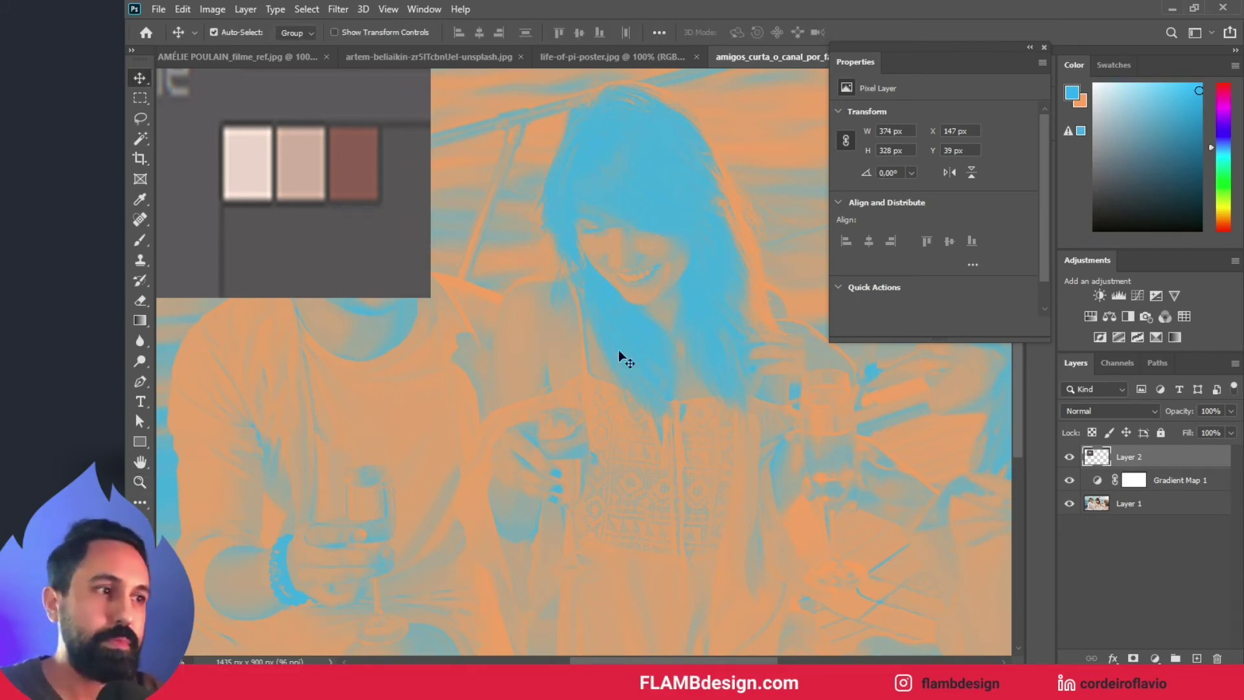
Bring up the gradient properties of the Gradient Map layer beneath the pasted palette
click(1101, 481)
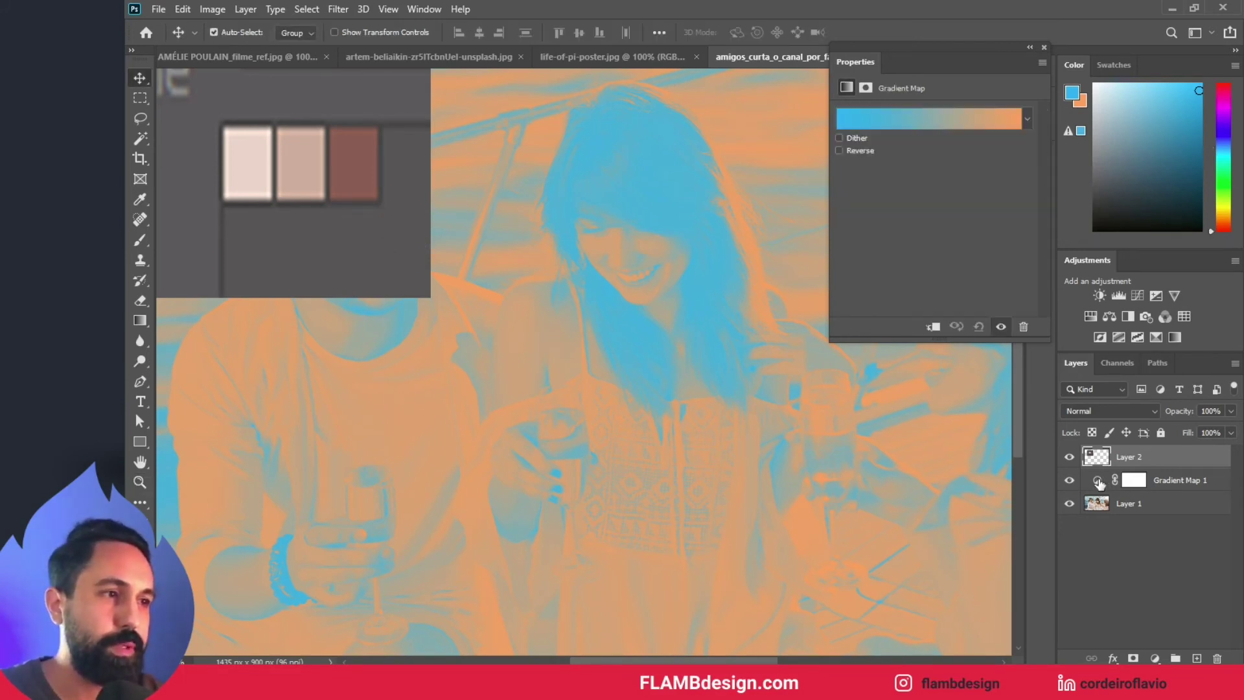
click(1026, 118)
click(1026, 119)
click(974, 120)
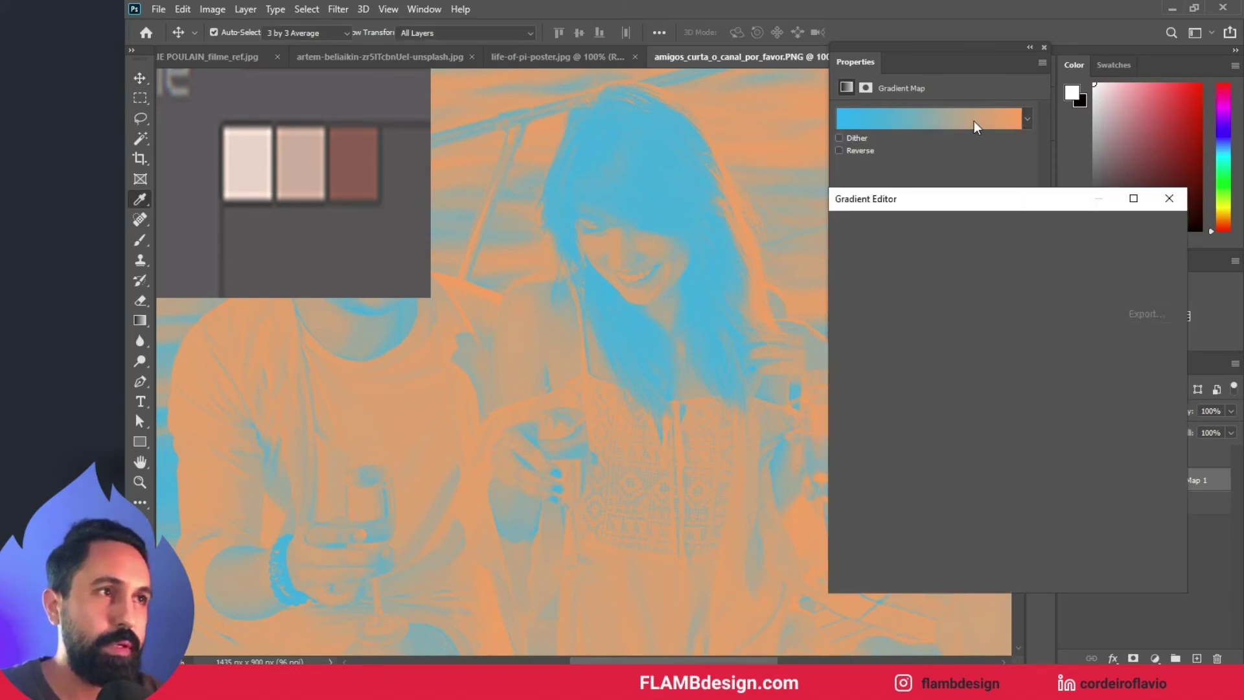
click(1163, 486)
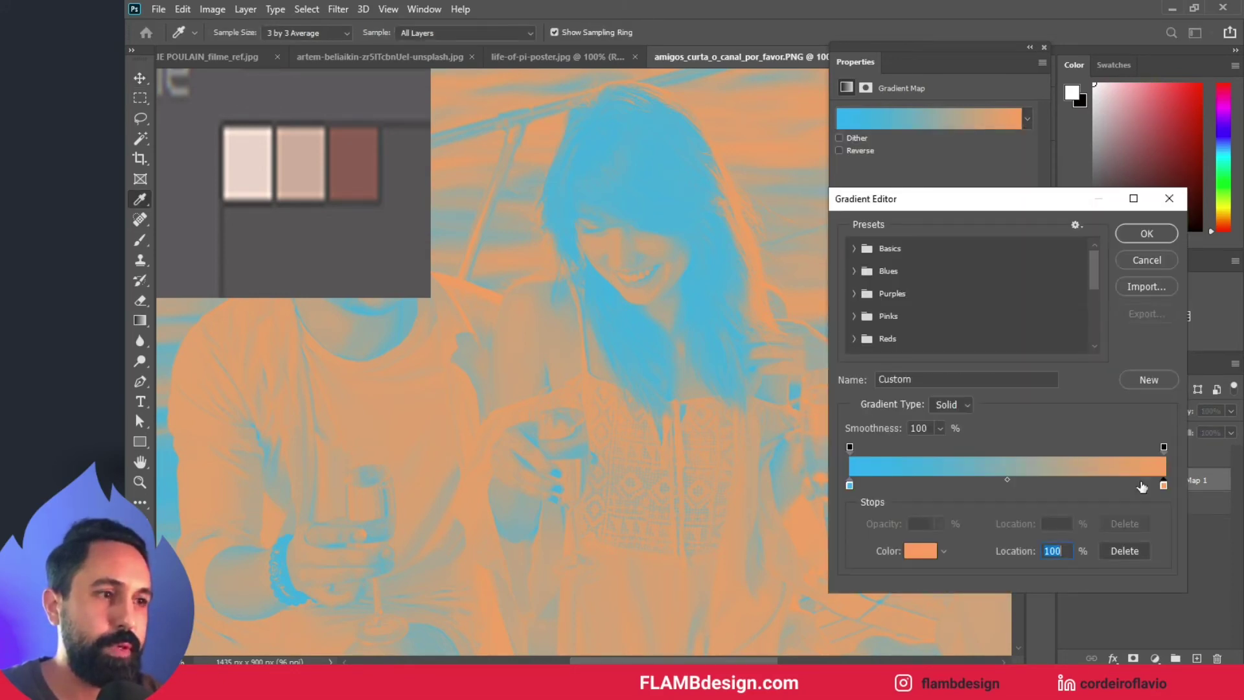
click(355, 164)
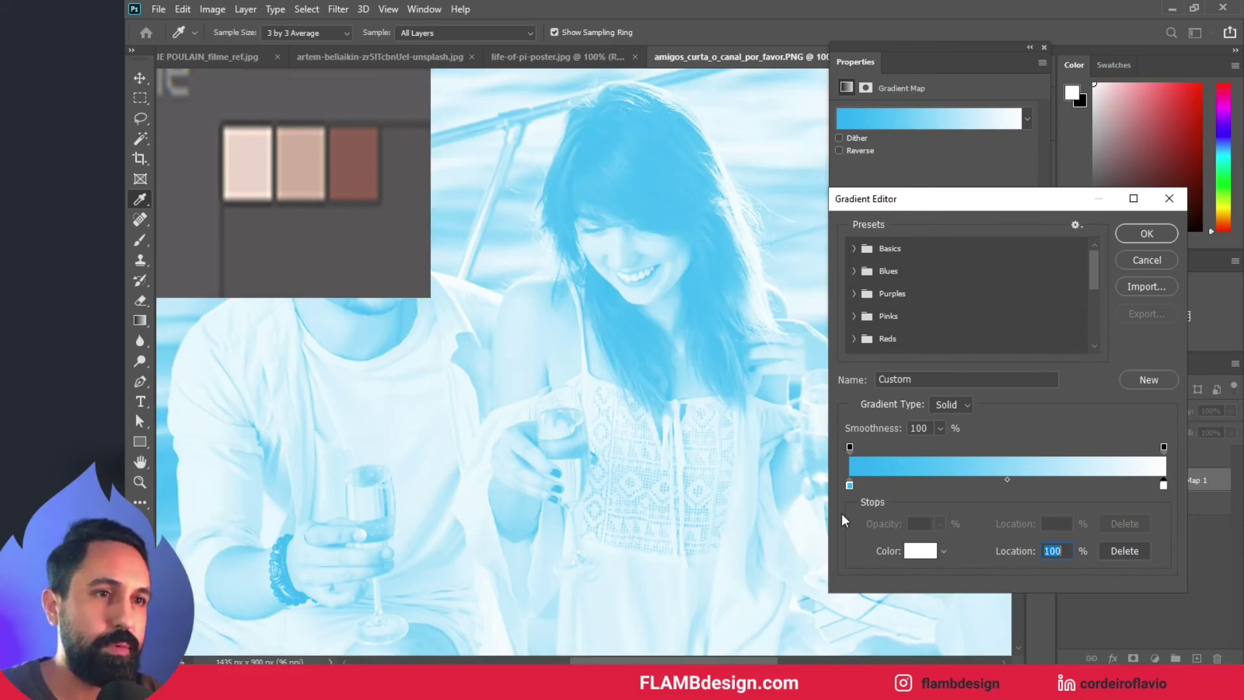
click(1144, 260)
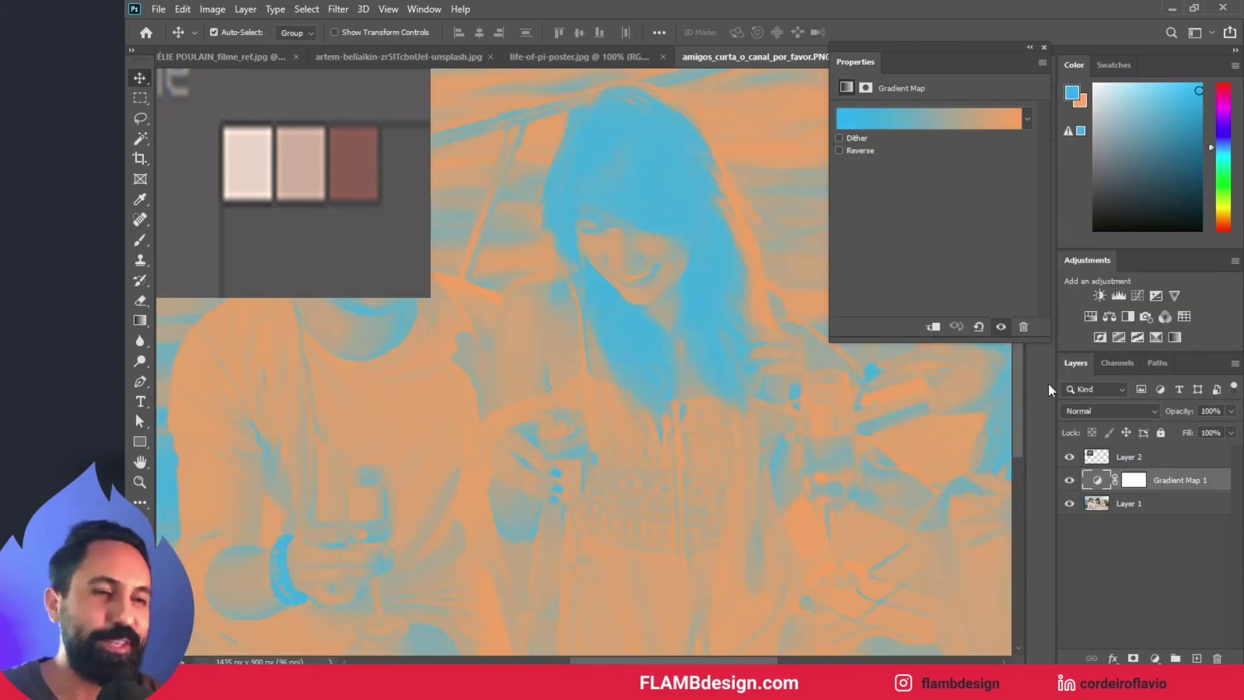
Recolor the gradient's orange end stop with the palette's dark reddish-brown swatch, check its brightness, and set its location to 52%
click(1021, 123)
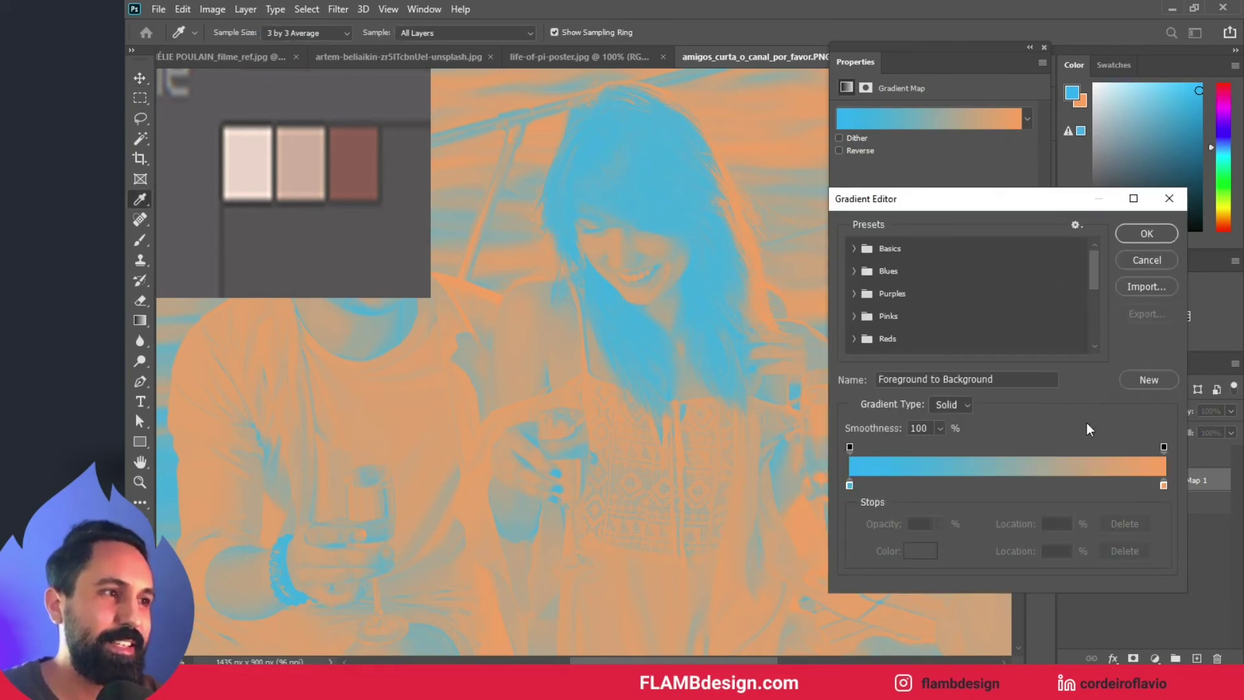
click(1163, 485)
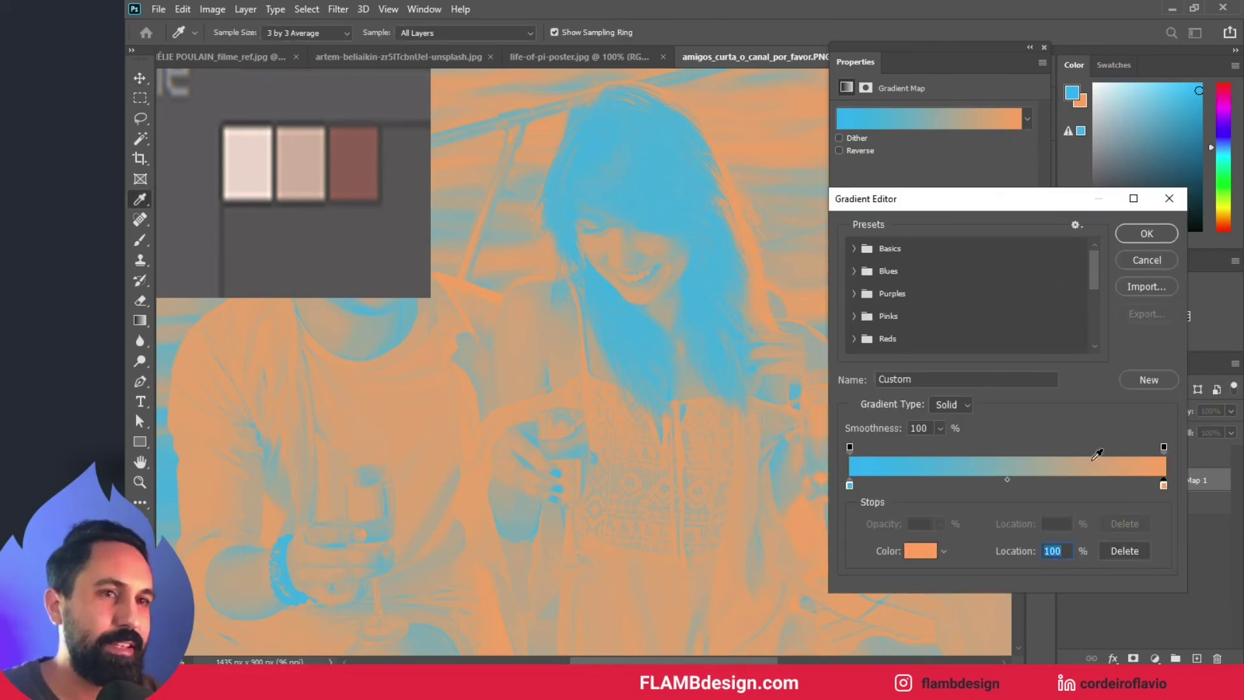
click(365, 170)
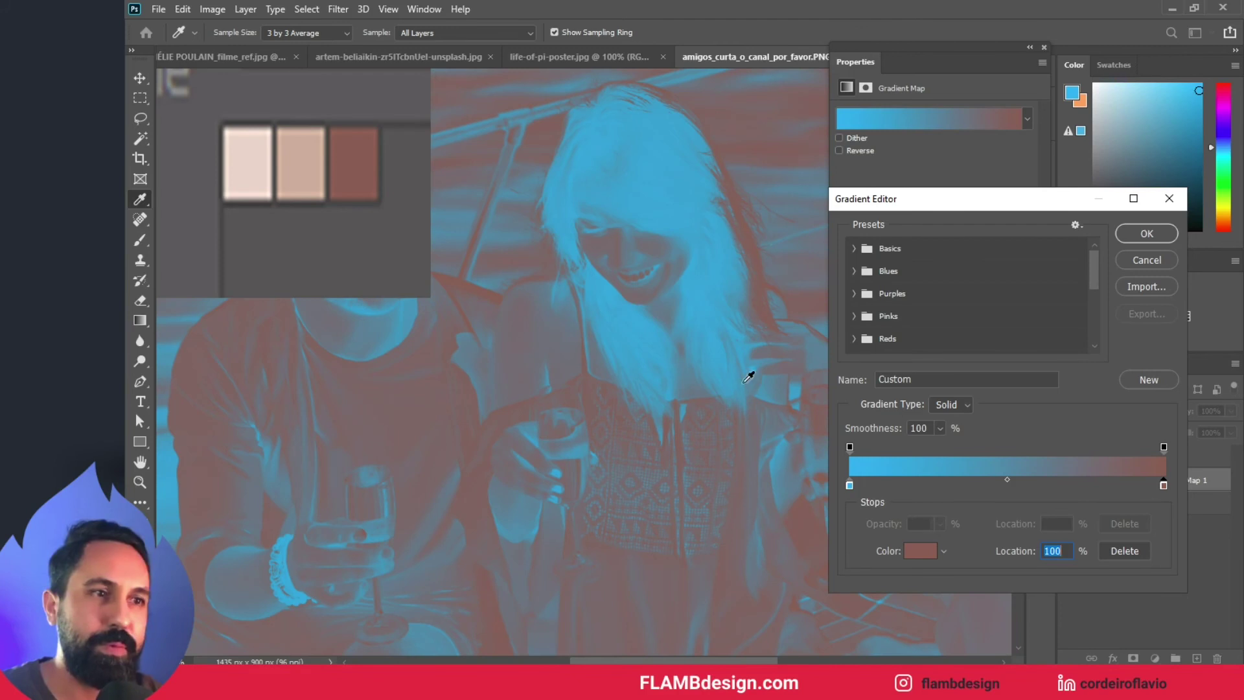
click(925, 553)
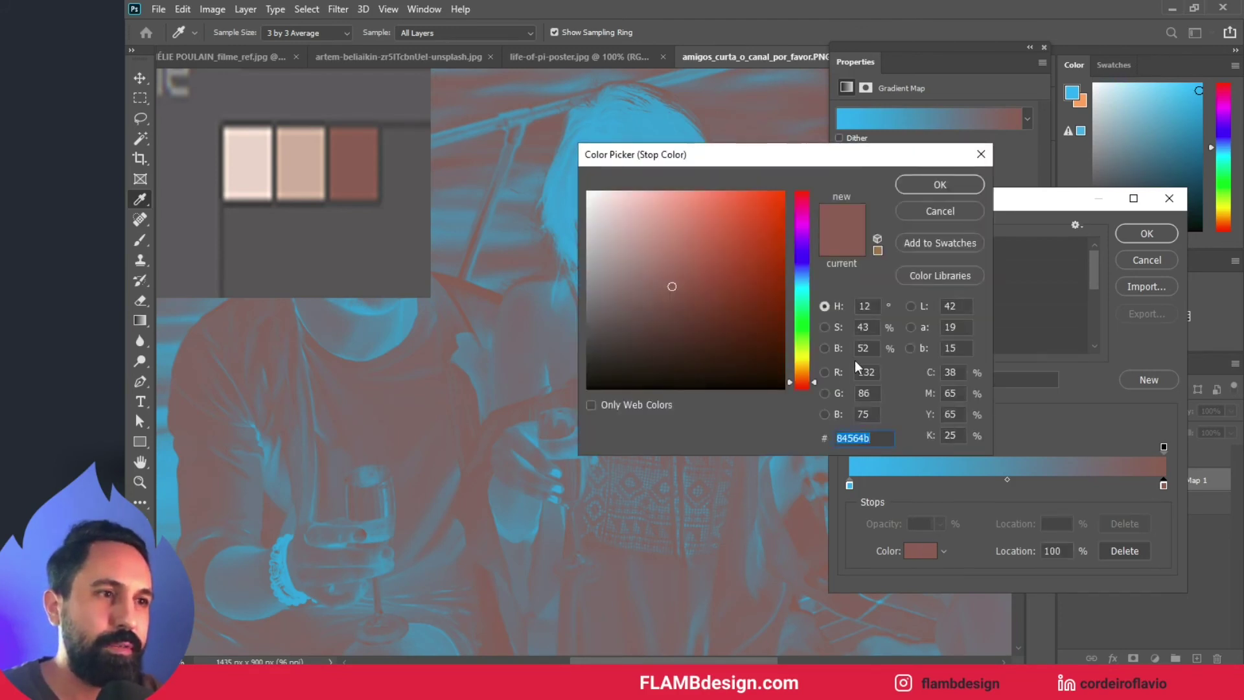
click(925, 216)
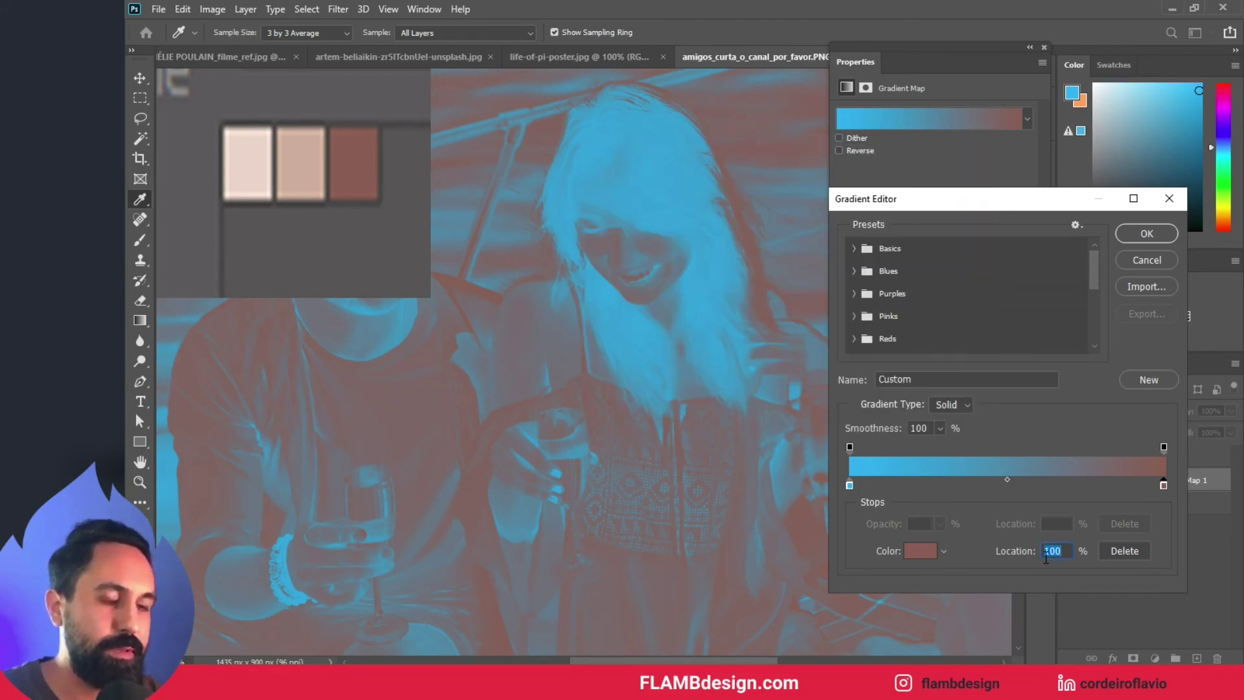
text(5)
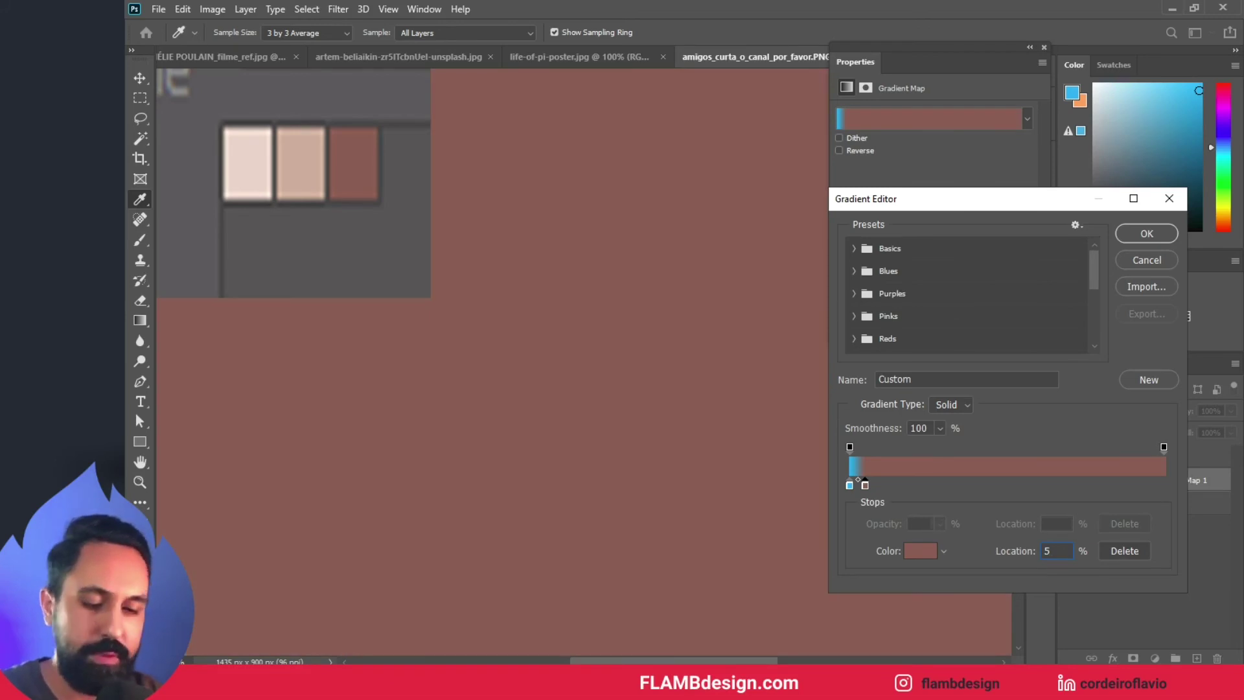
text(2)
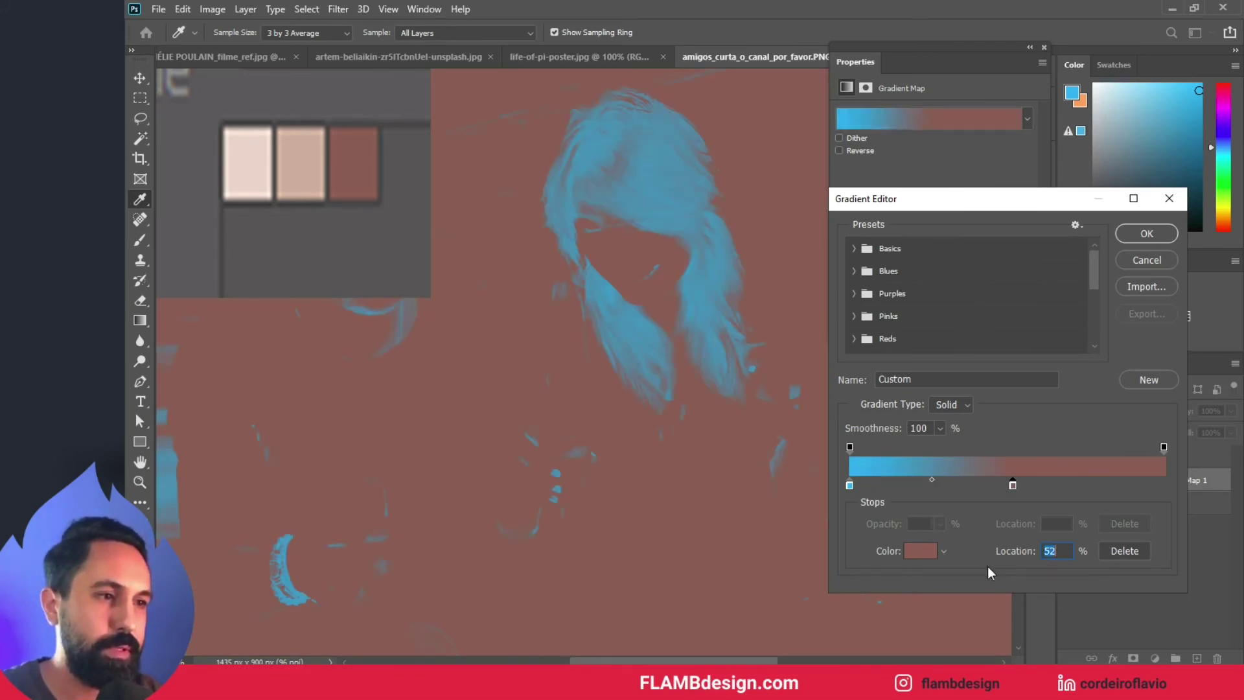
Recolor the gradient's blue stop with the palette's middle beige swatch and set its location to match its 81% brightness
click(850, 485)
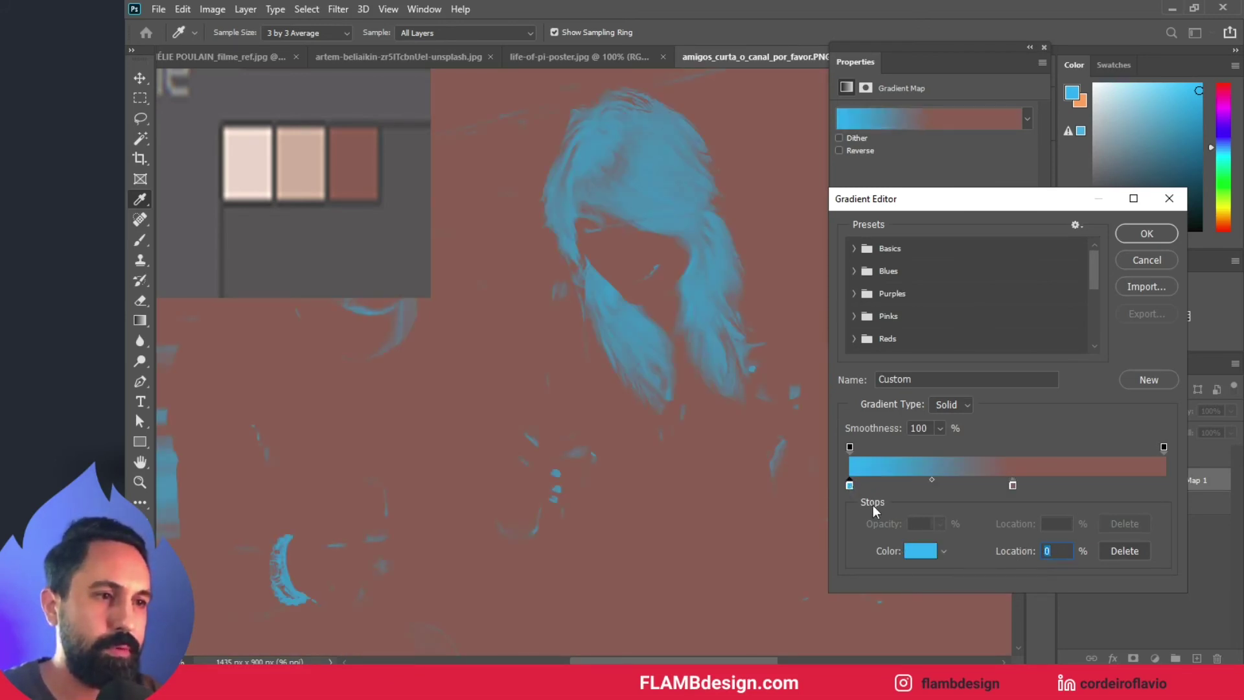
click(920, 551)
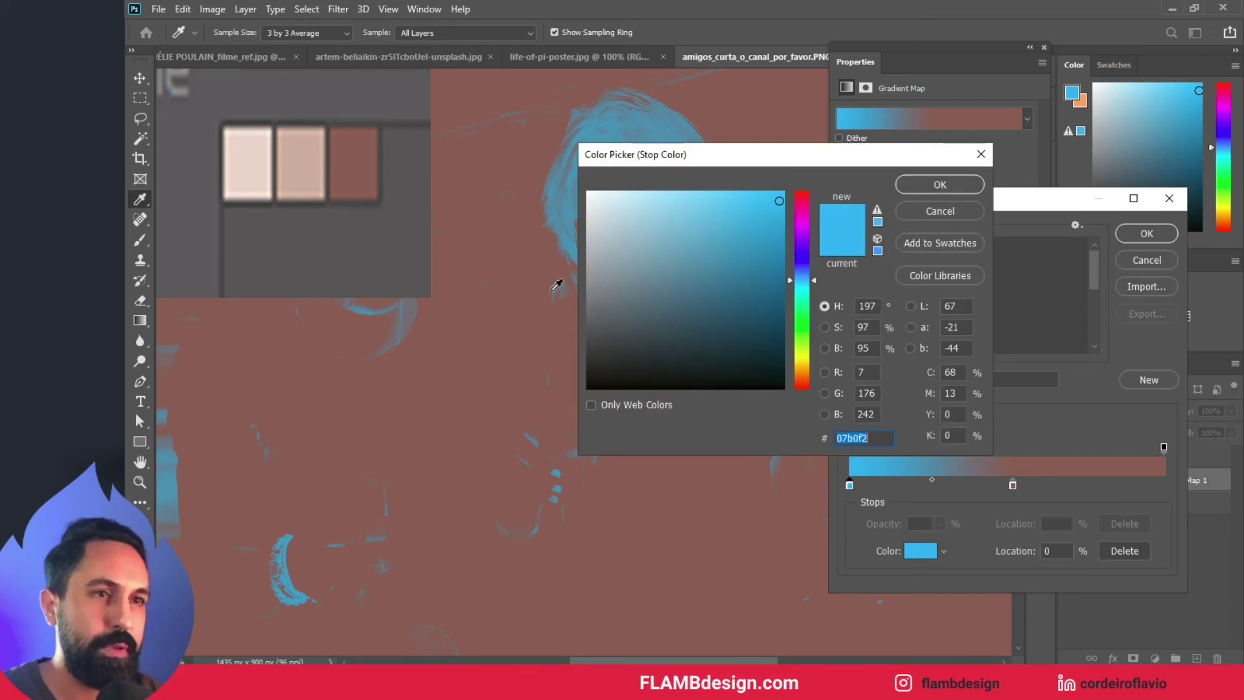
click(318, 175)
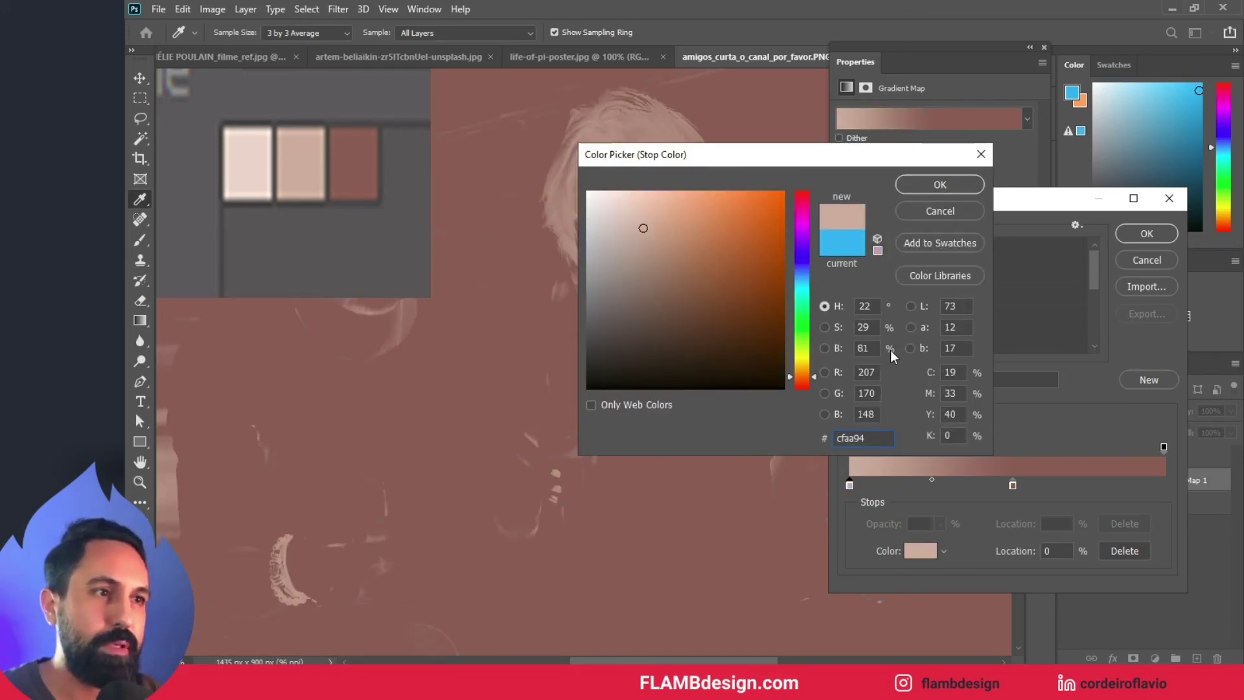
click(938, 185)
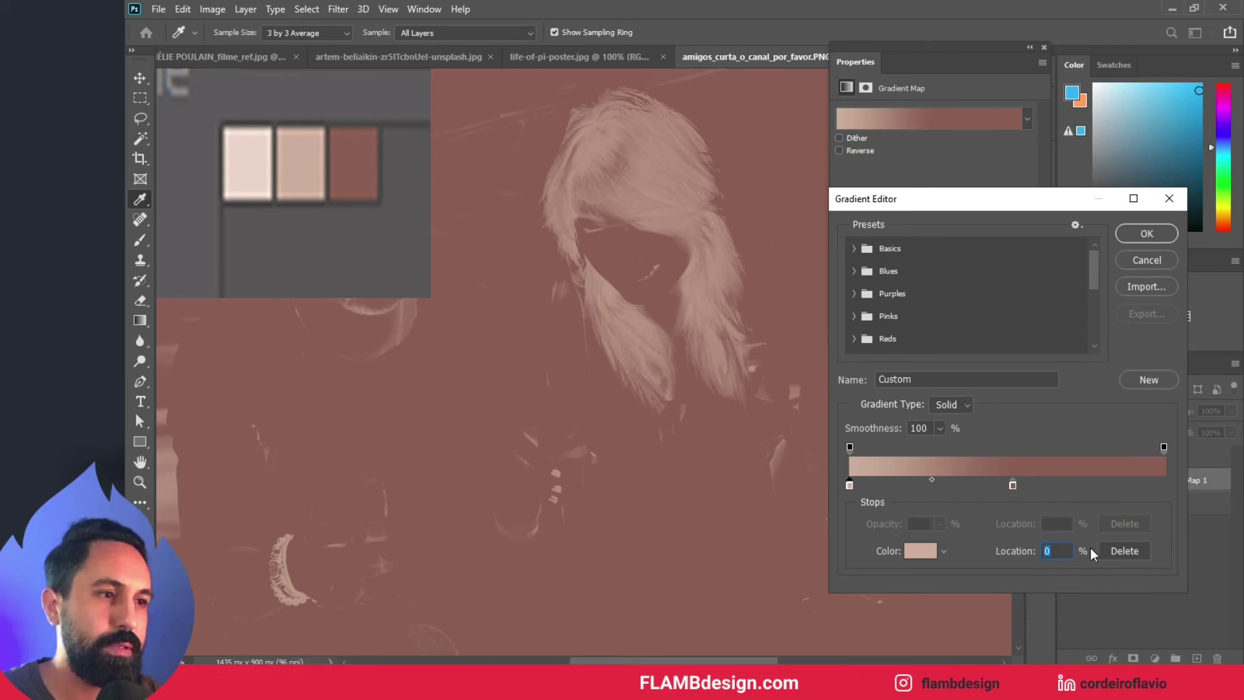
text(81)
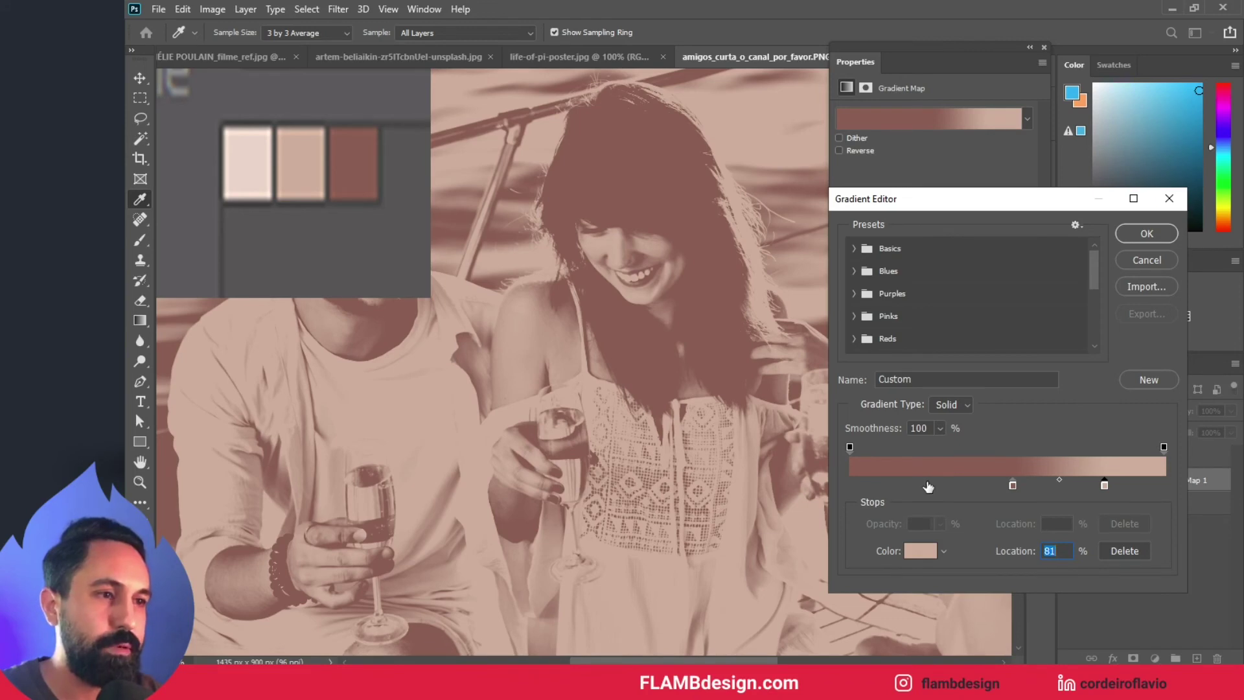
Add a third gradient stop sampled from the palette's lightest swatch, set its location to 93%, and accept the gradient
click(926, 485)
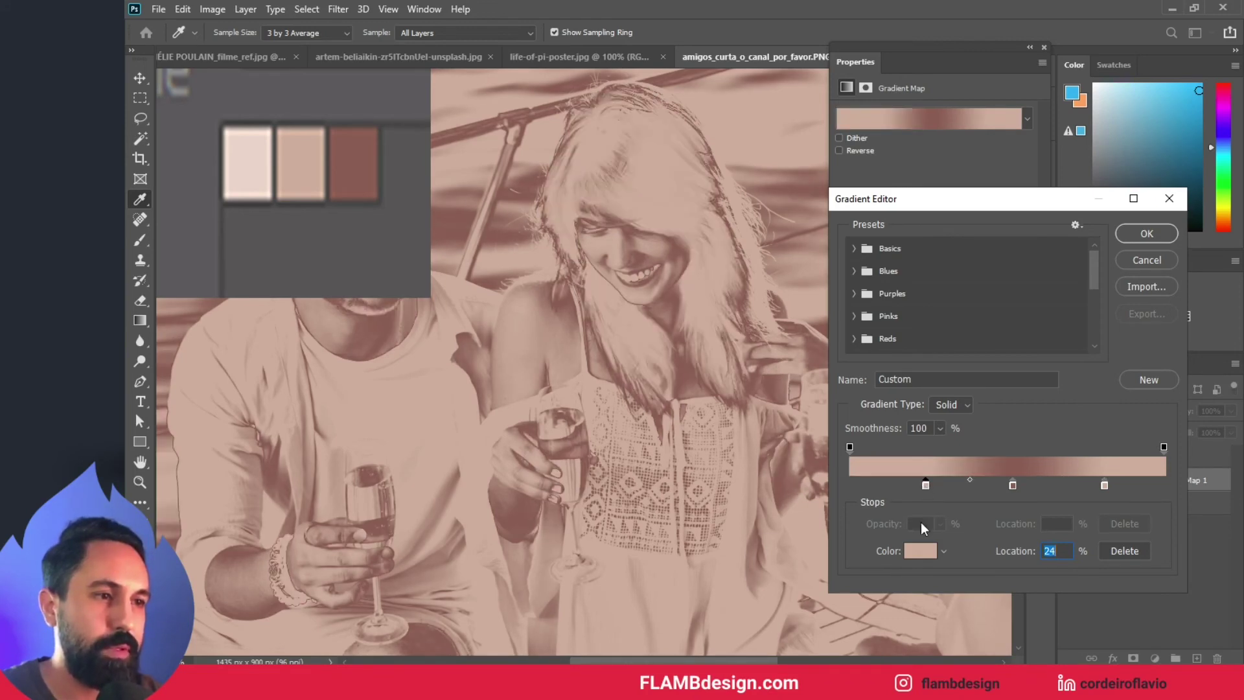
click(928, 550)
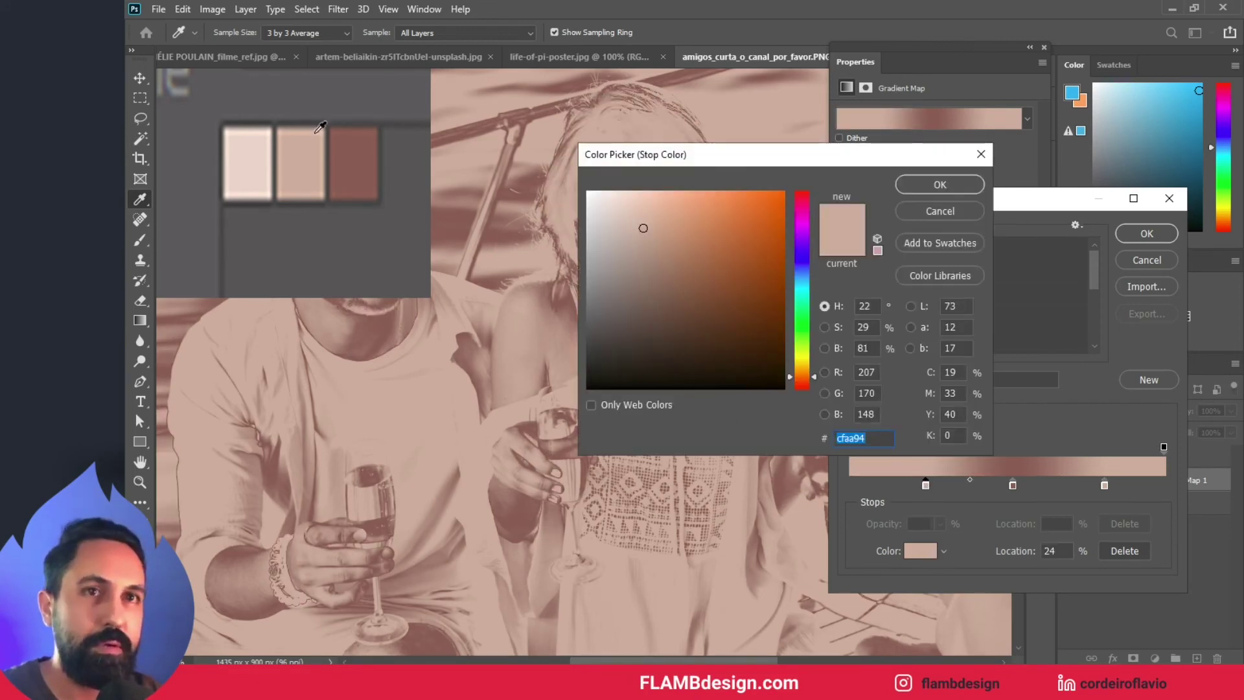
click(251, 163)
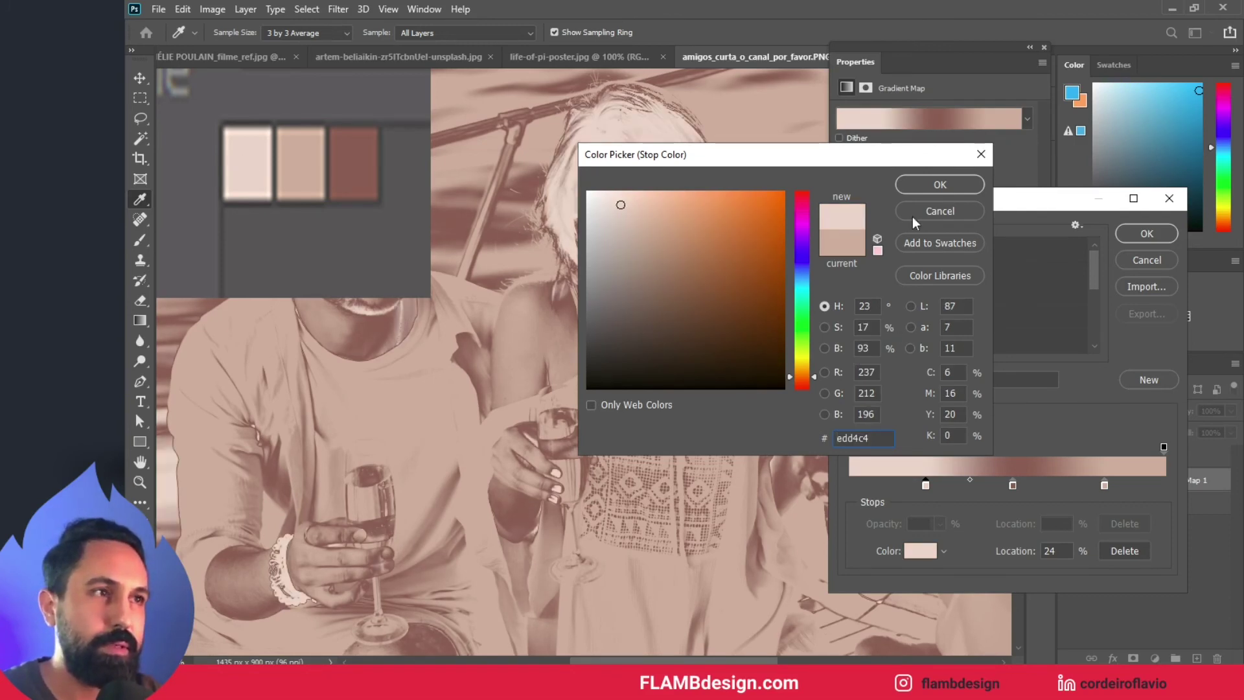
click(924, 190)
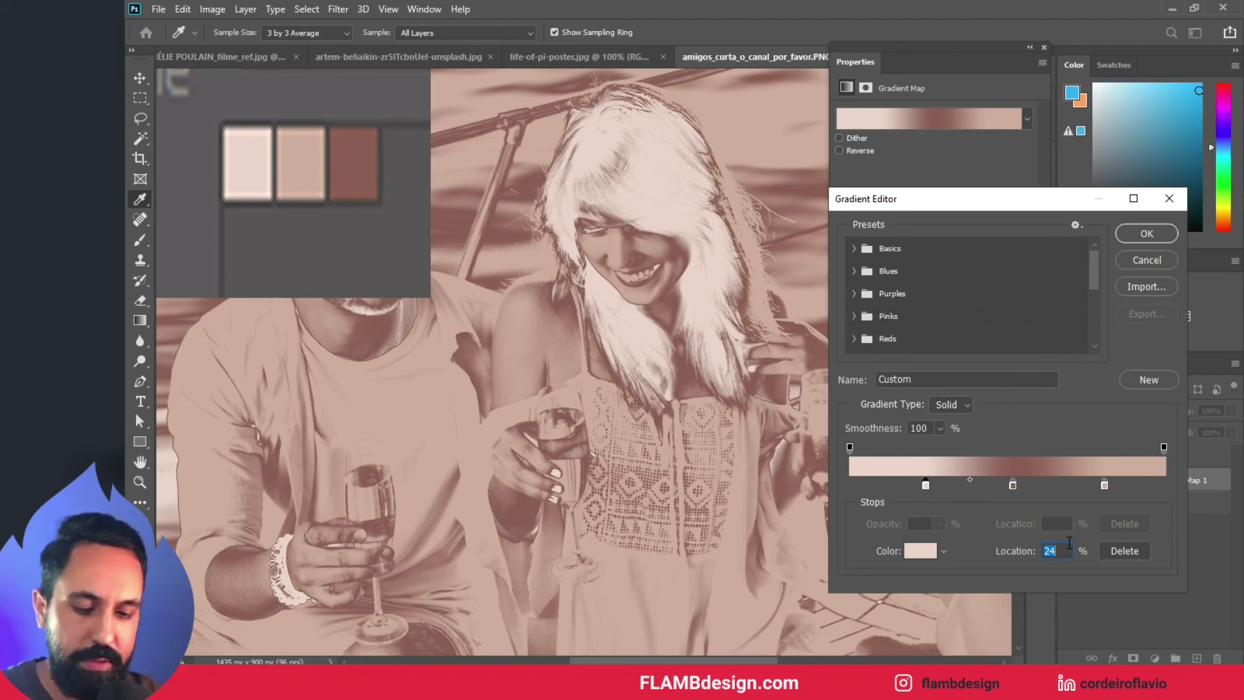
text(93)
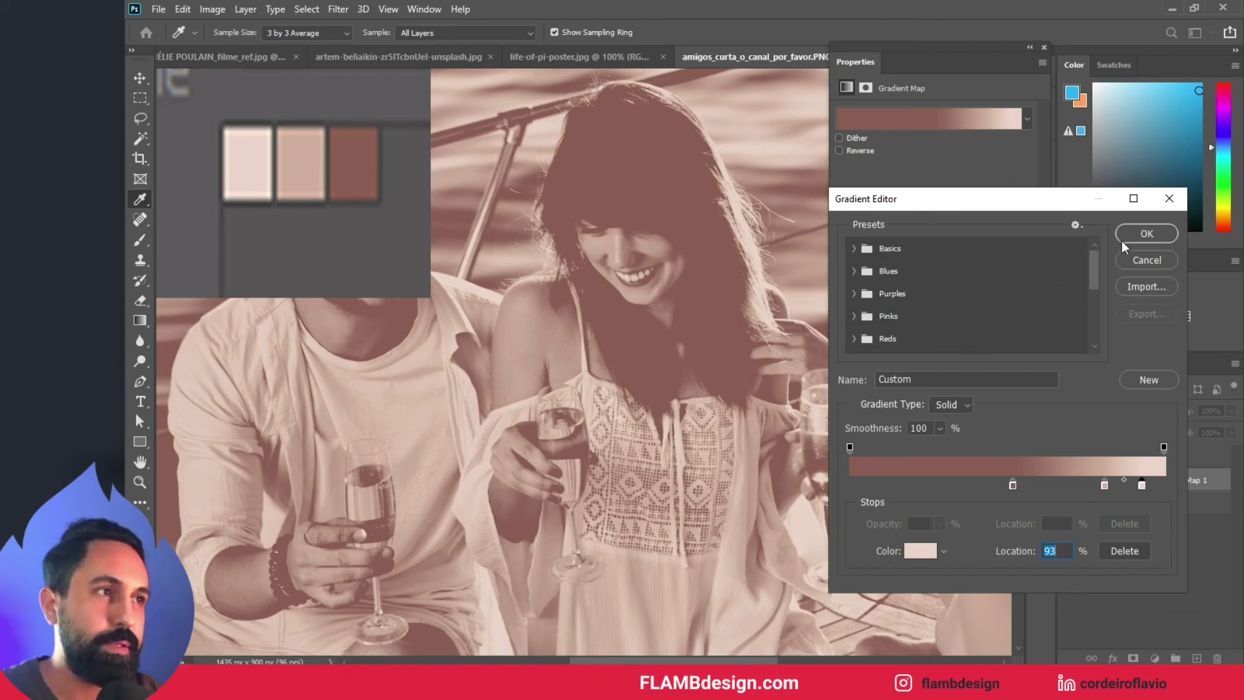
click(1147, 233)
key(v)
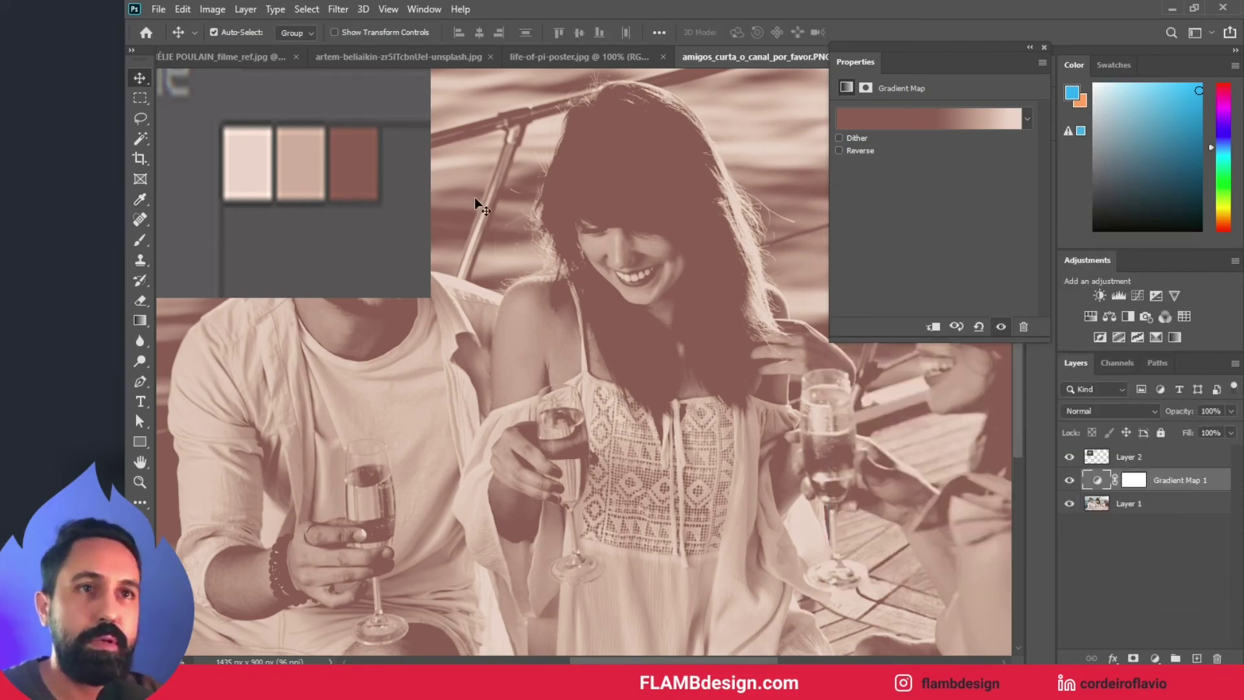
Hide the pasted palette layer and set the Gradient Map layer's blend mode to Soft Light
click(1069, 457)
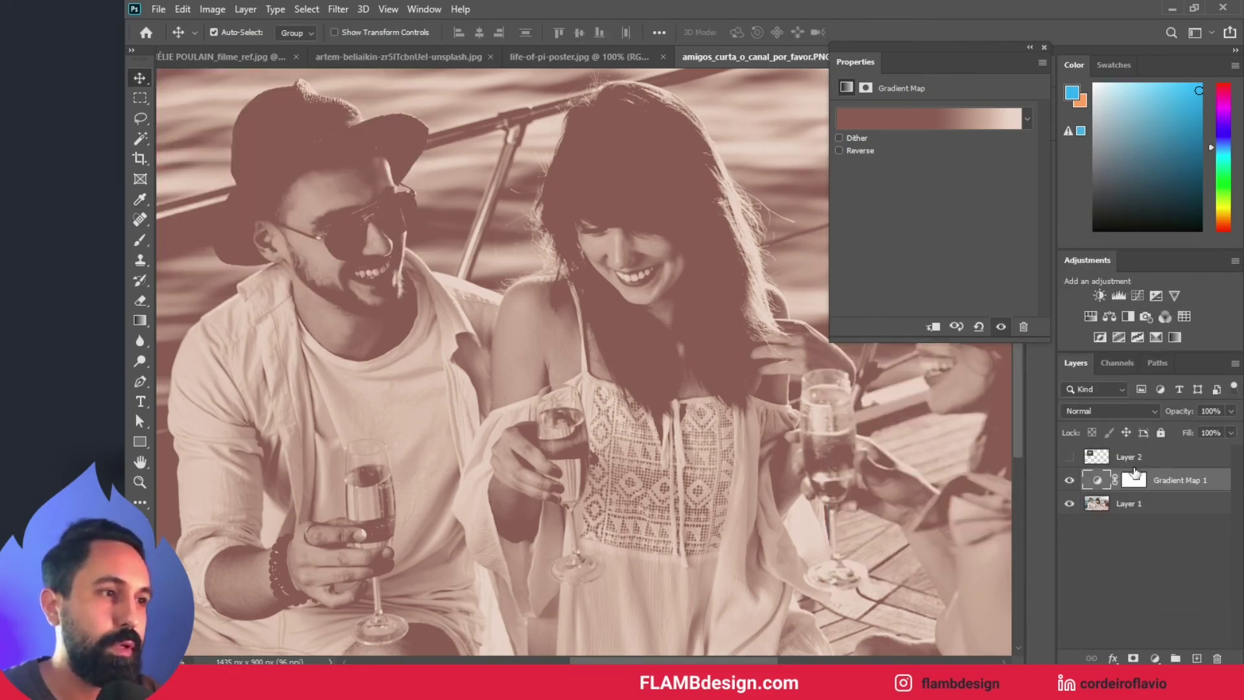
click(1095, 414)
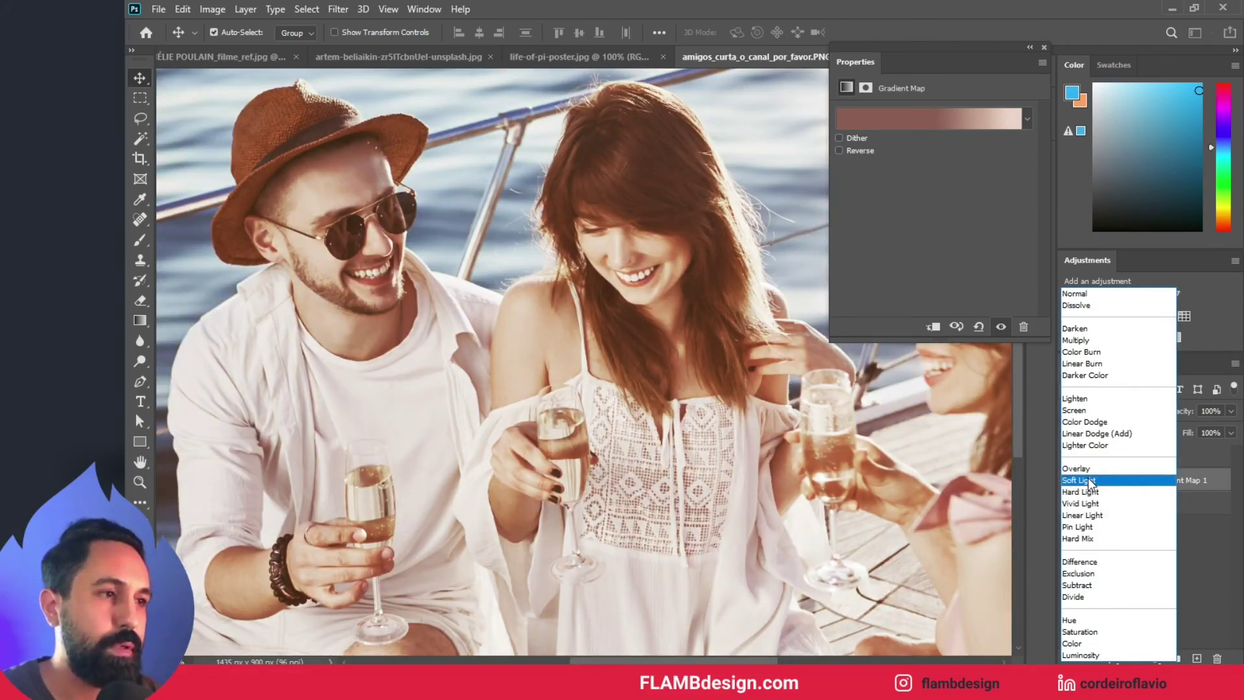
click(1090, 482)
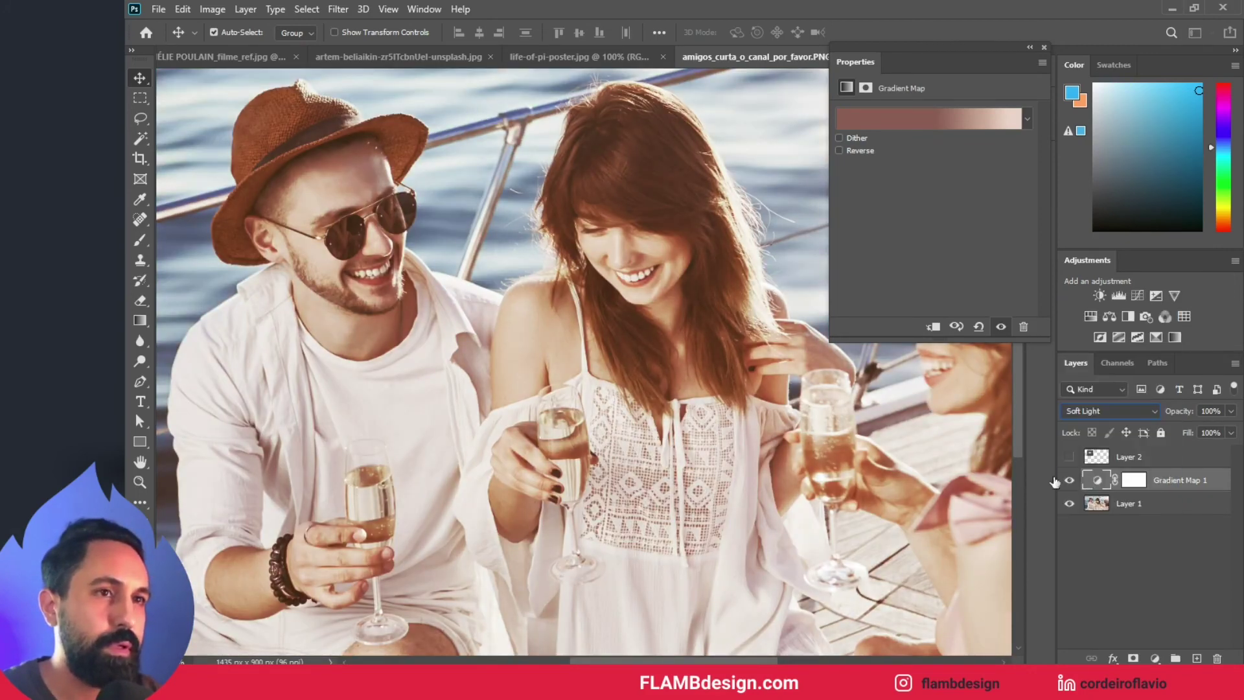
View the whole boat photo unobstructed and compare it with and without the Gradient Map layer
click(1043, 48)
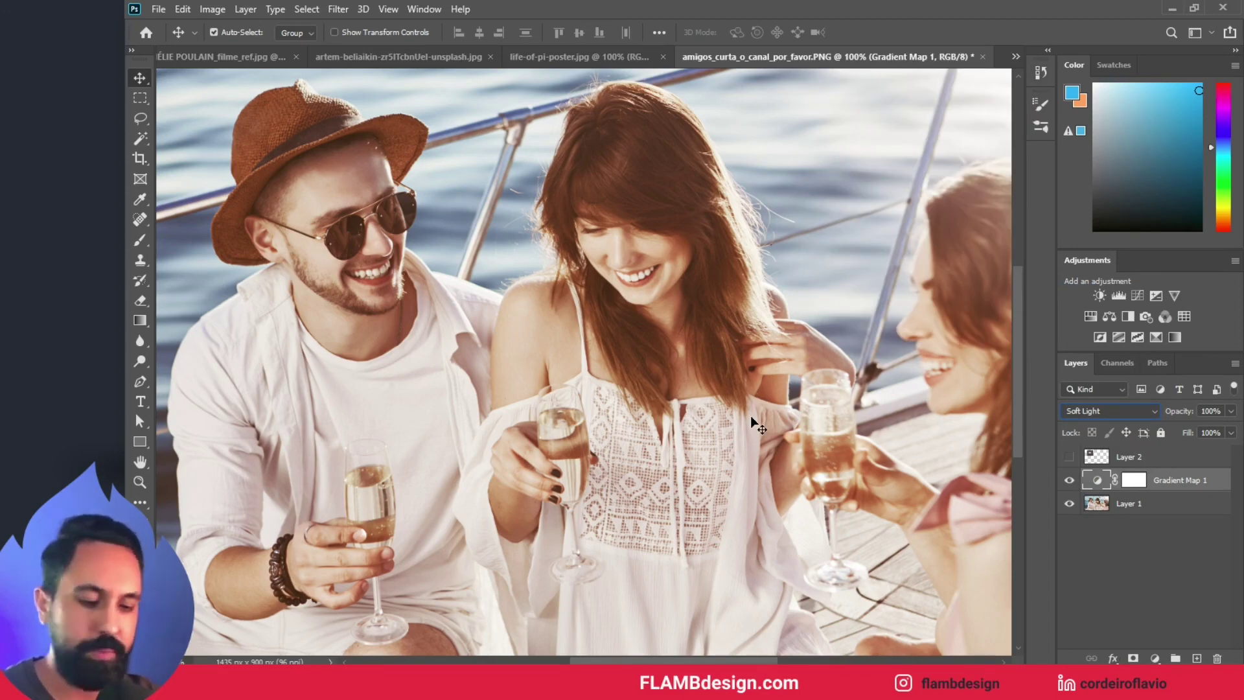
key(ctrl+minus)
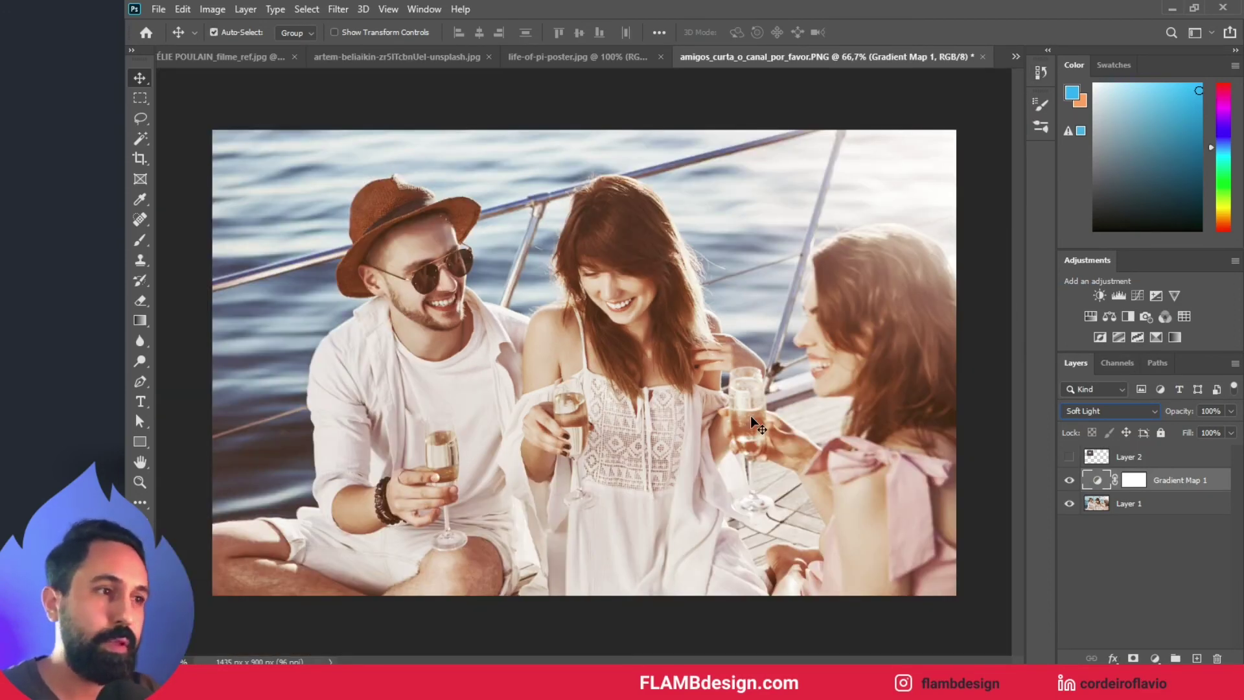
click(1069, 481)
click(1069, 480)
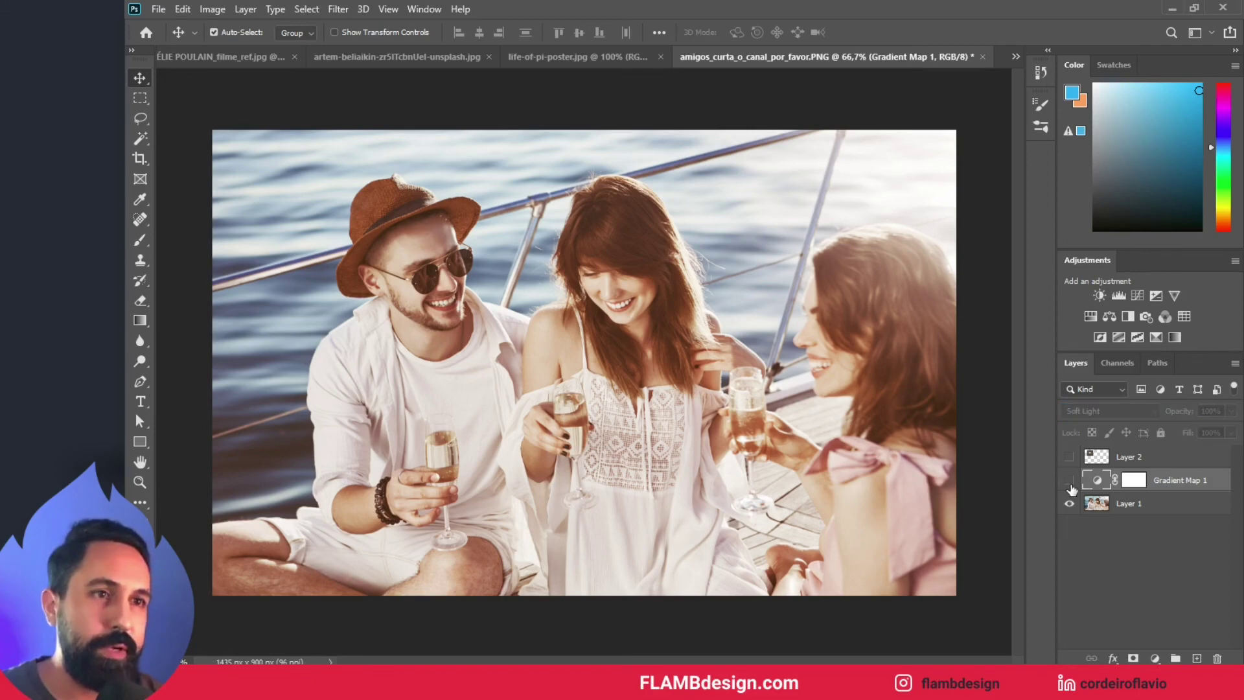
click(1069, 482)
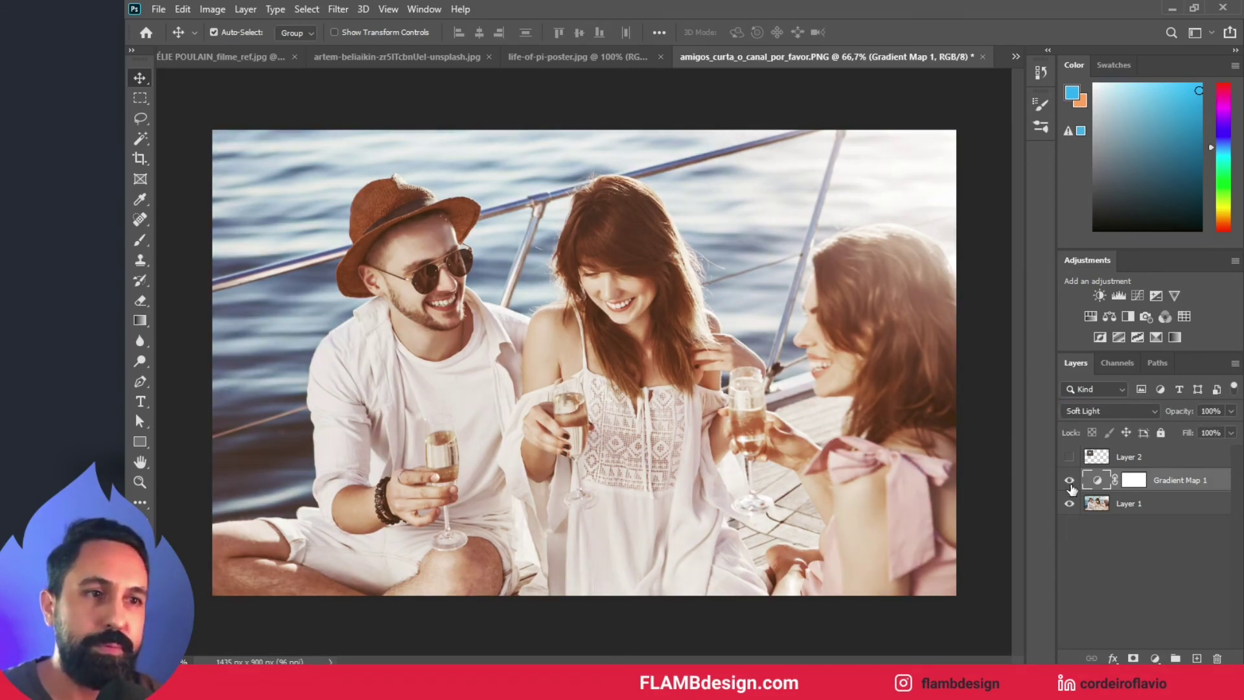
Switch from the boat photo and Life of Pi poster to the river couple photo beside its film reference
click(1112, 410)
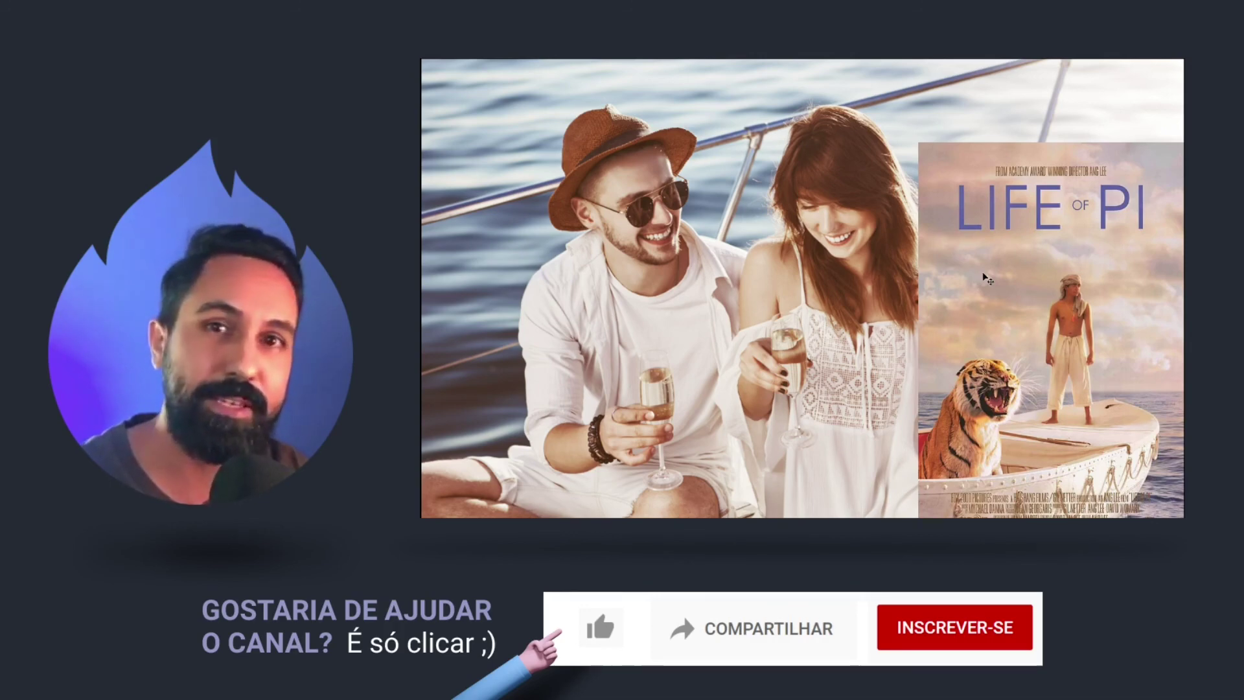
key(ctrl+Tab)
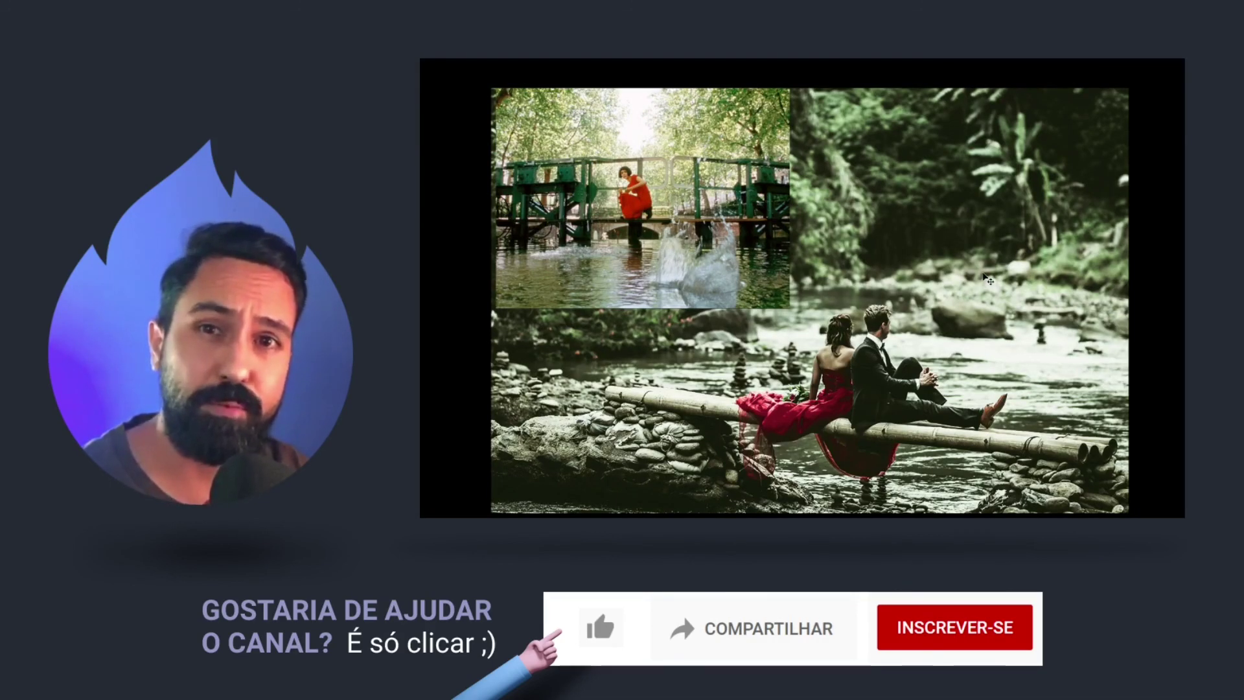